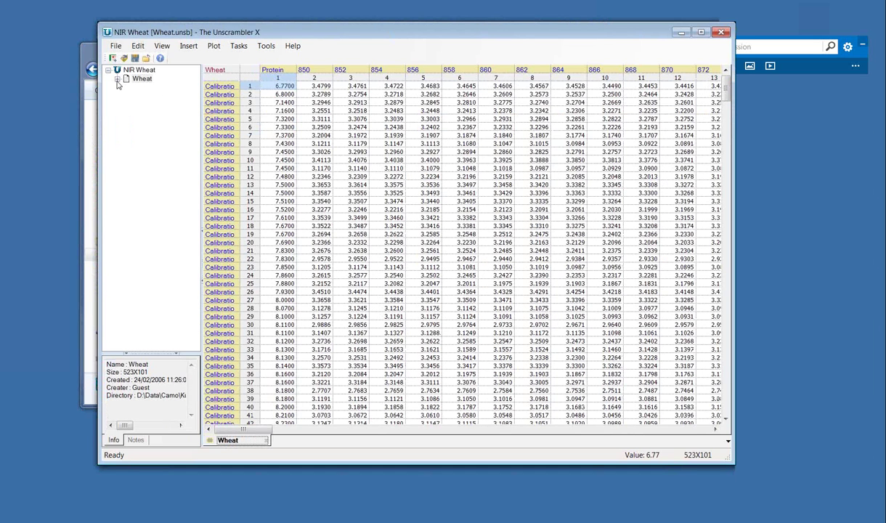
- Create a line plot of the NIR Spectra columns for the Calibration row set
click(213, 47)
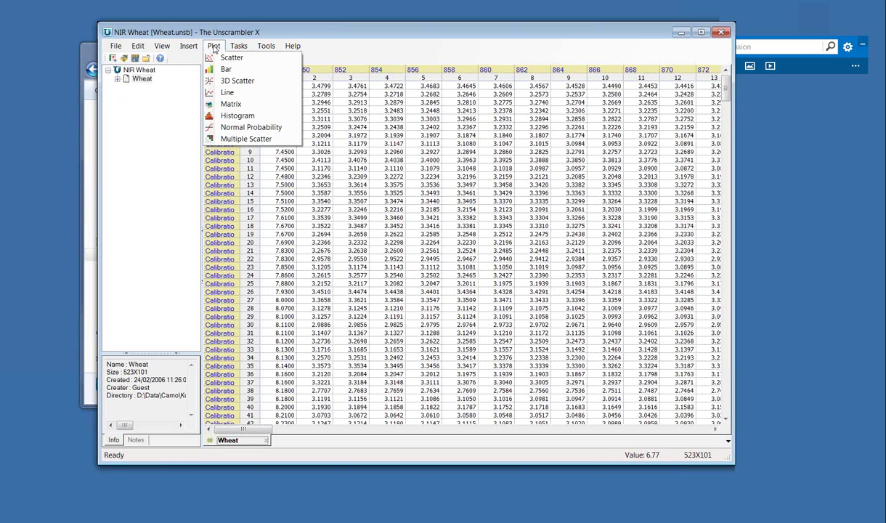
click(227, 92)
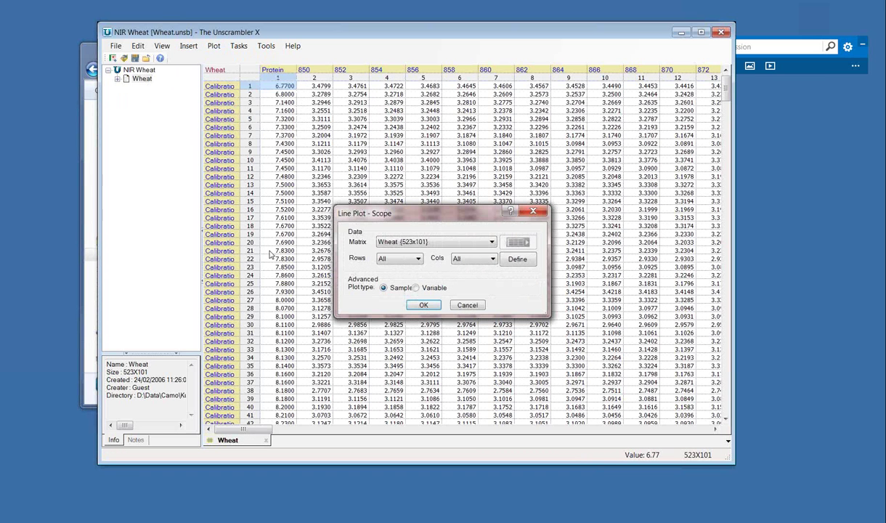
click(388, 259)
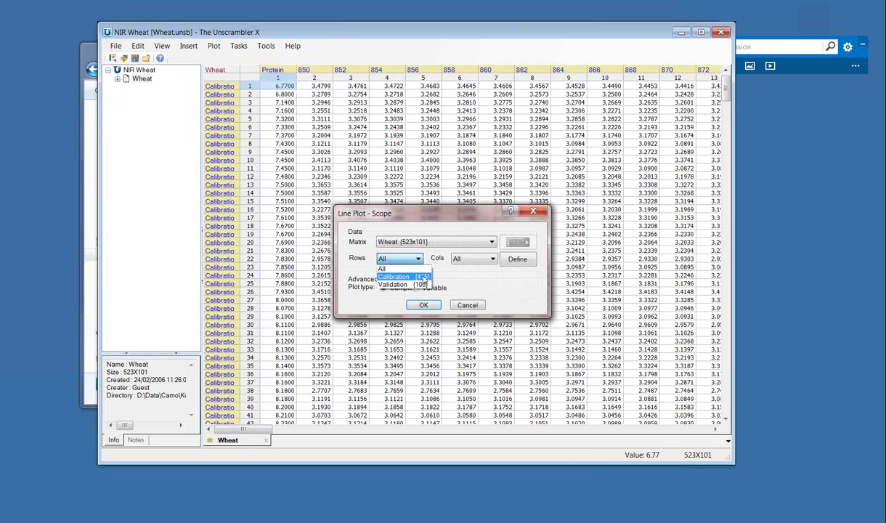
click(404, 276)
click(476, 260)
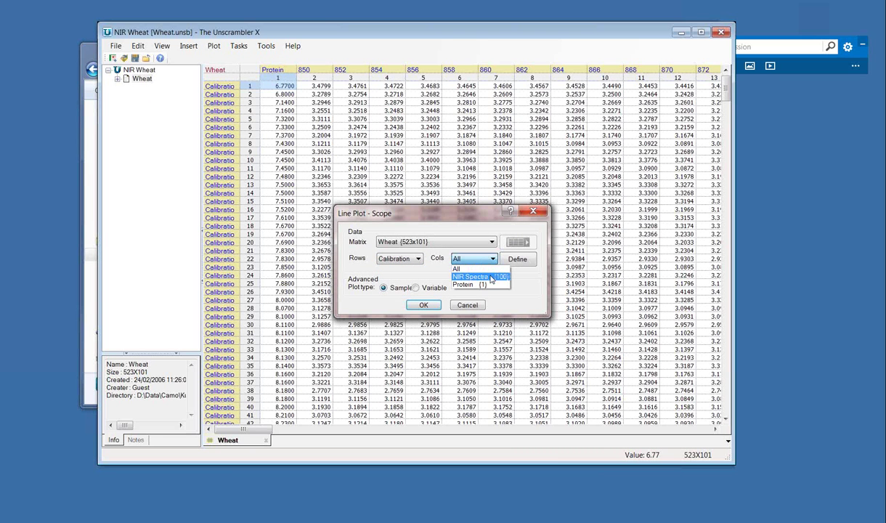
click(492, 278)
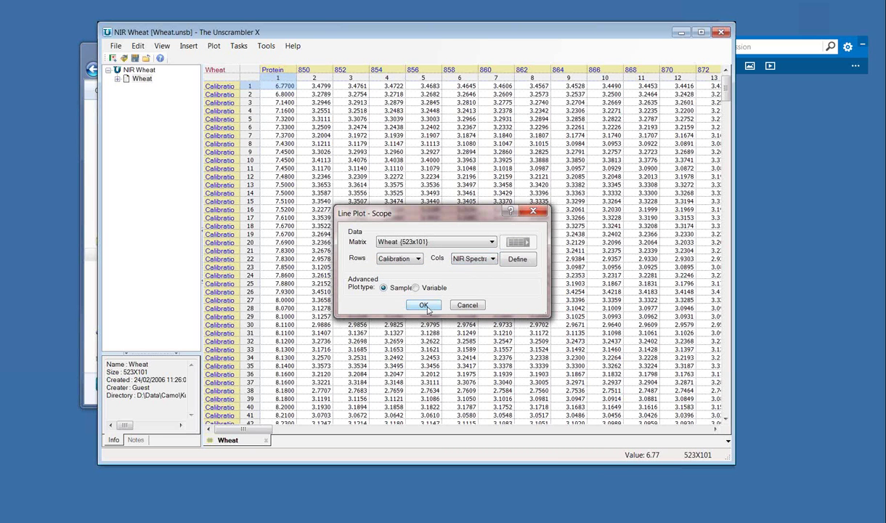
click(430, 308)
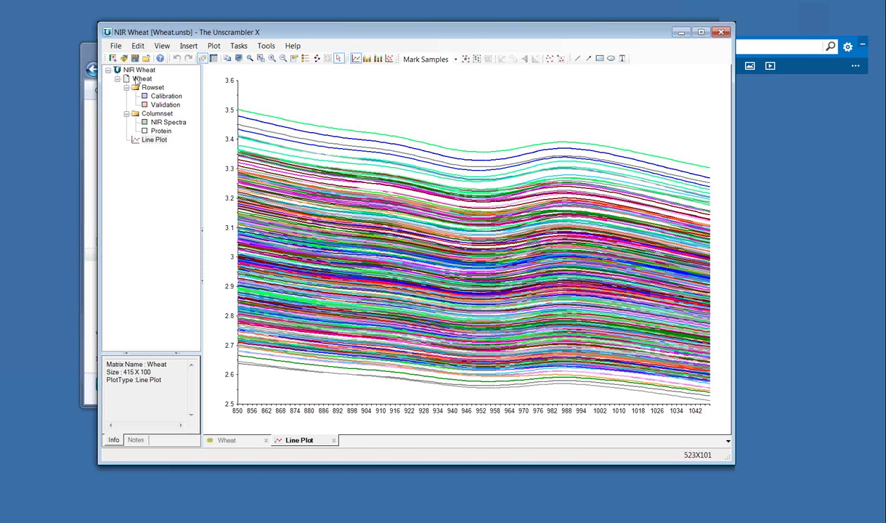
- Run Descriptive Statistics on Wheat, limited to Calibration rows and NIR Spectra columns
click(138, 79)
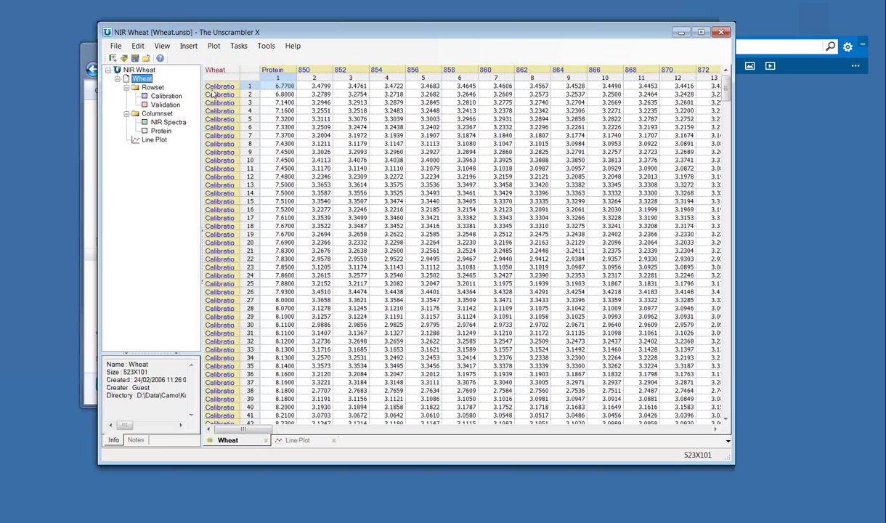
click(238, 45)
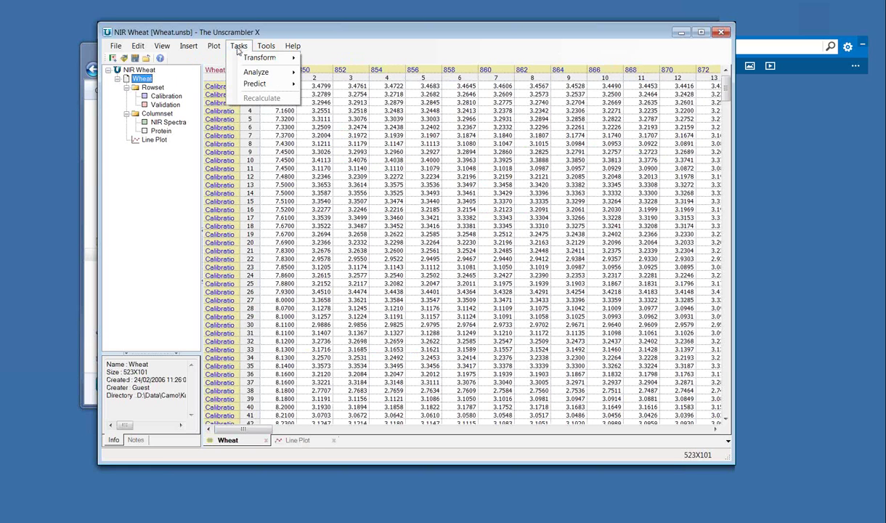
mouse_move(247, 76)
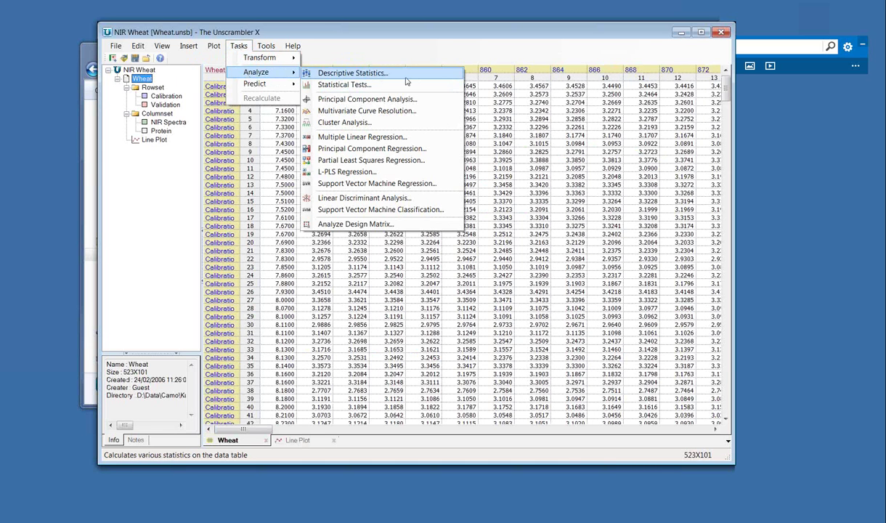
click(407, 81)
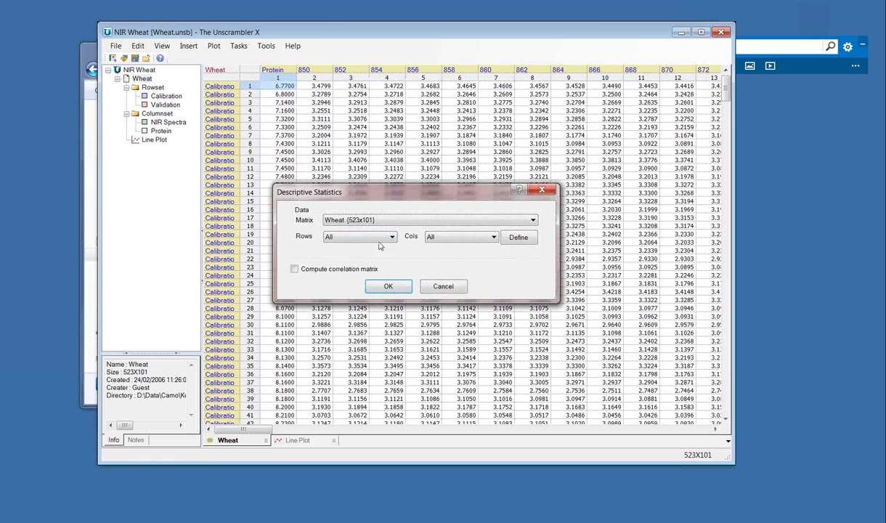
click(363, 237)
click(367, 254)
click(439, 236)
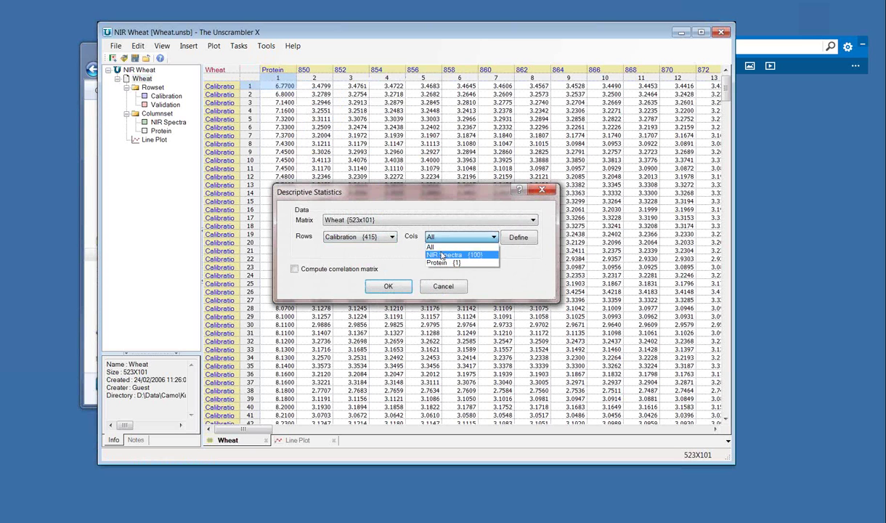
click(442, 255)
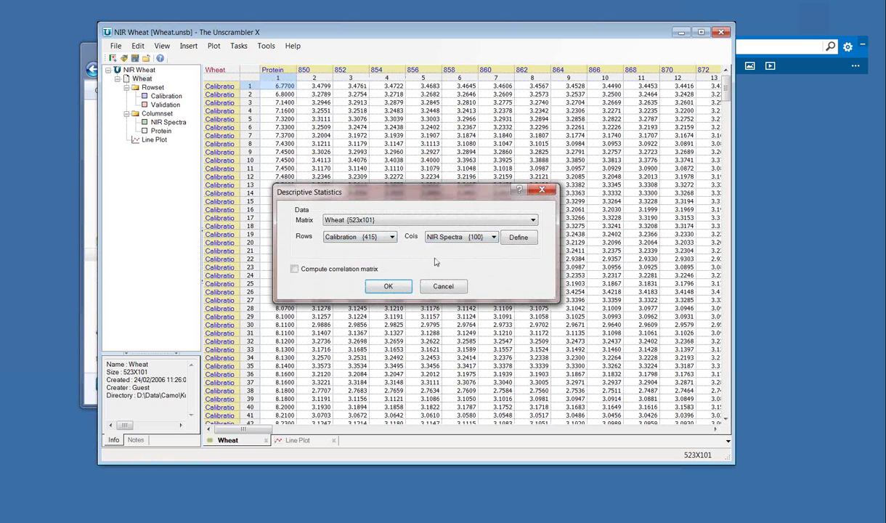
click(389, 287)
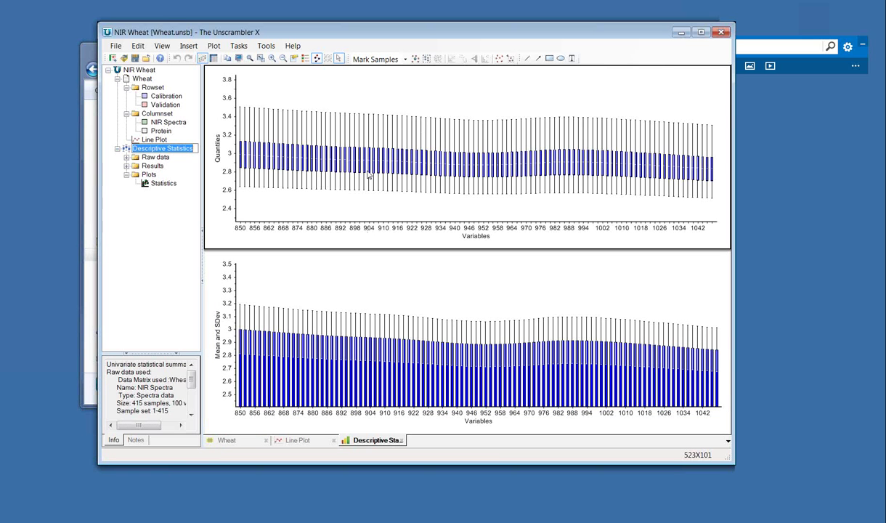
click(260, 58)
drag(347, 109, 404, 210)
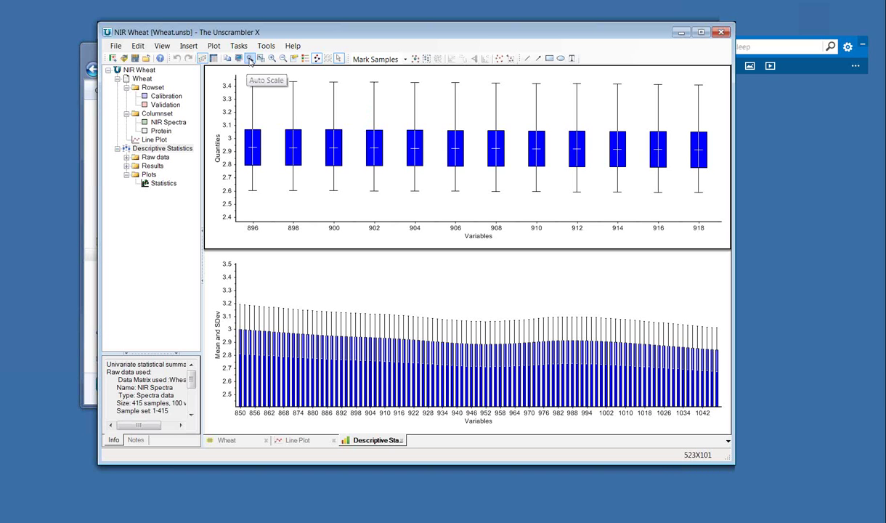
click(249, 60)
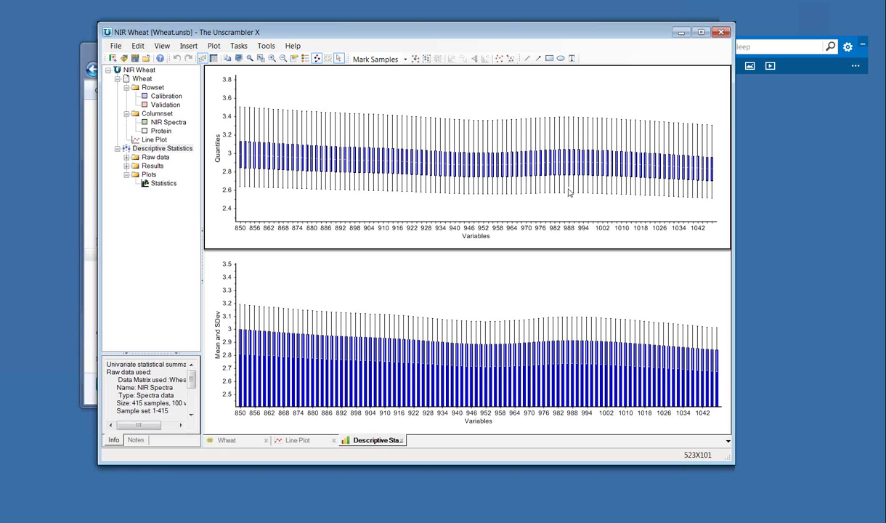
- Switch the upper plot to Statistics > Scatter Effects and display ALL samples against the mean
right_click(347, 101)
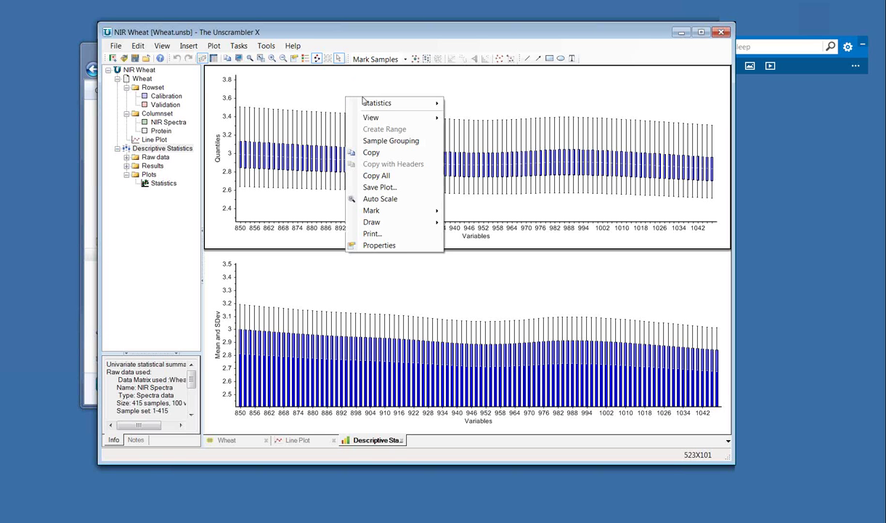
mouse_move(375, 105)
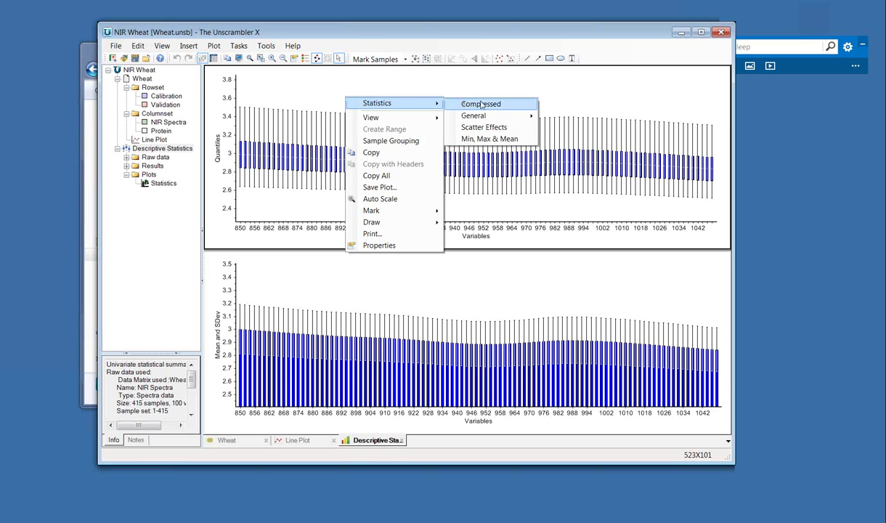
click(521, 131)
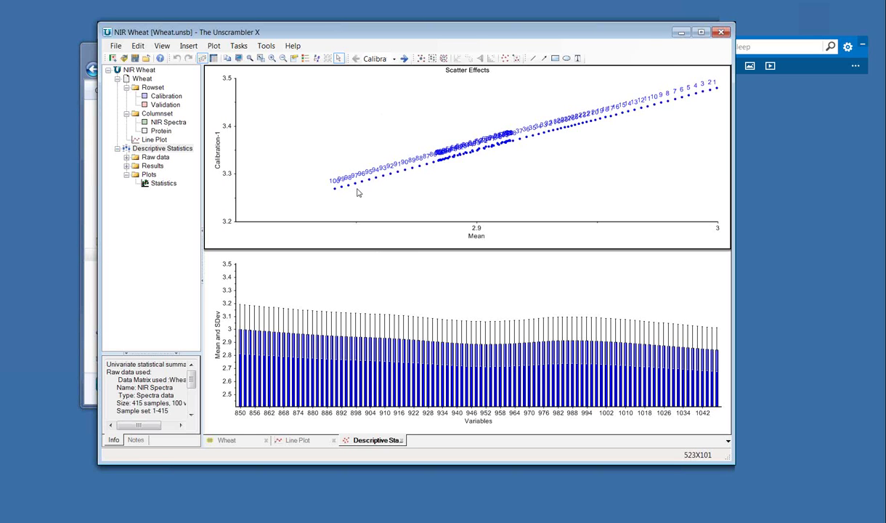
mouse_move(335, 192)
click(394, 58)
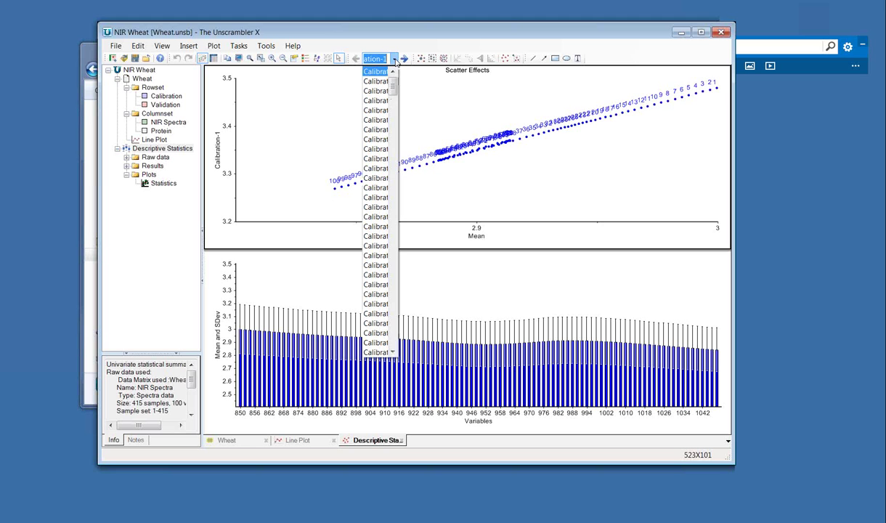
drag(392, 88, 391, 338)
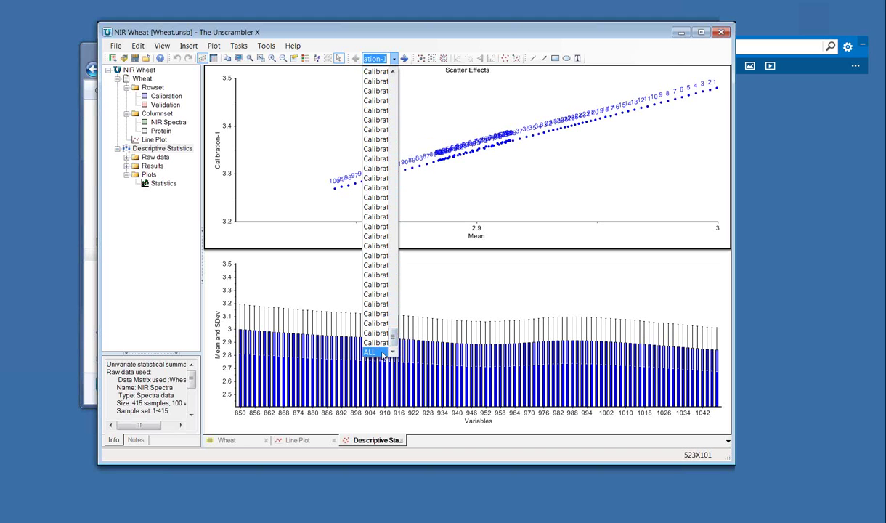
click(386, 353)
mouse_move(388, 348)
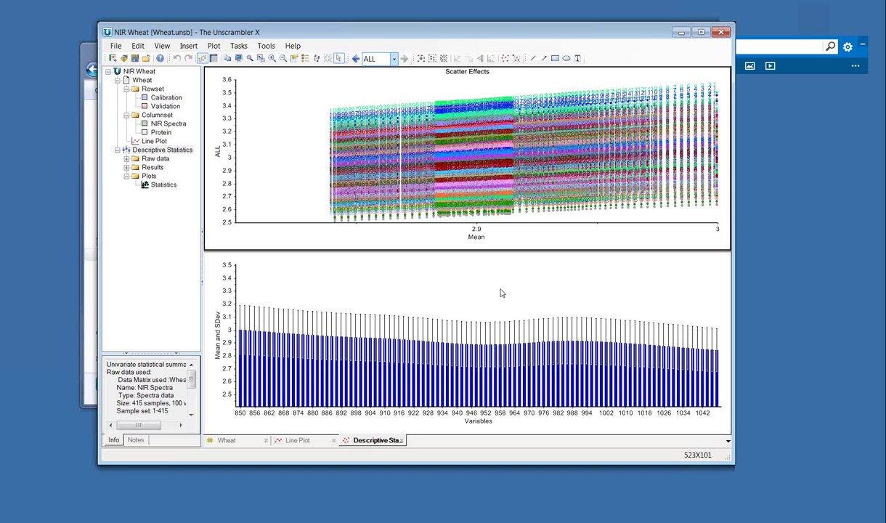
- Configure a Savitzky-Golay 2nd derivative on Wheat's Calibration NIR Spectra with the preview shown
mouse_move(501, 161)
click(143, 81)
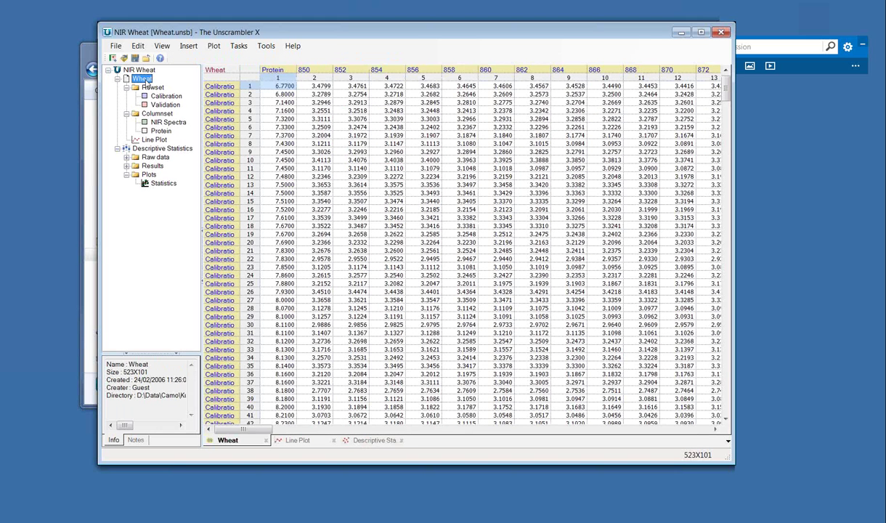
click(238, 46)
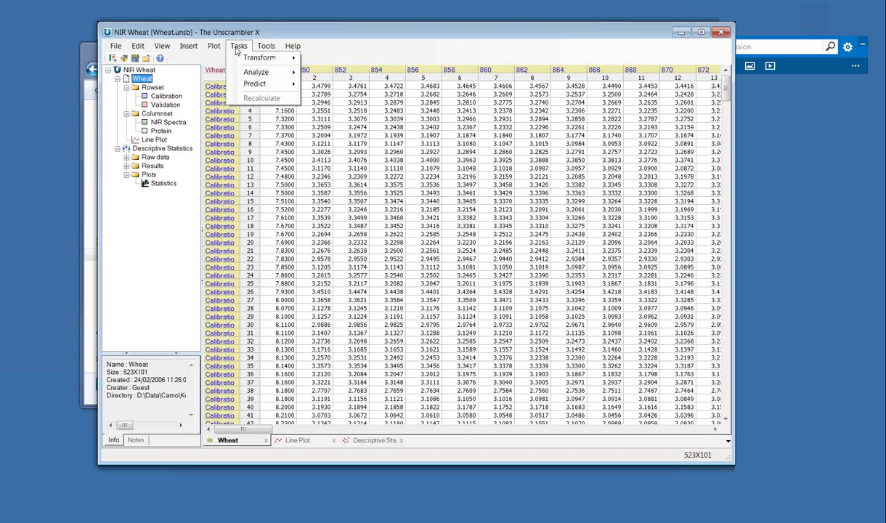
mouse_move(248, 60)
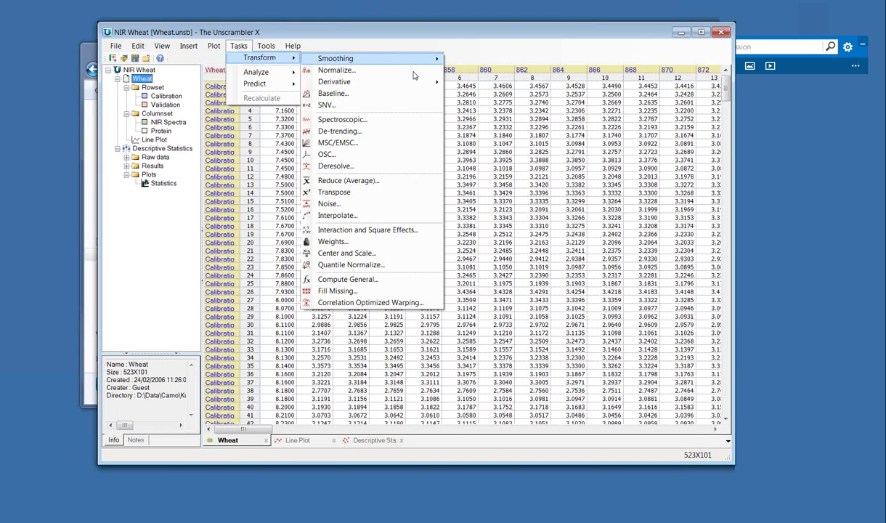
mouse_move(411, 82)
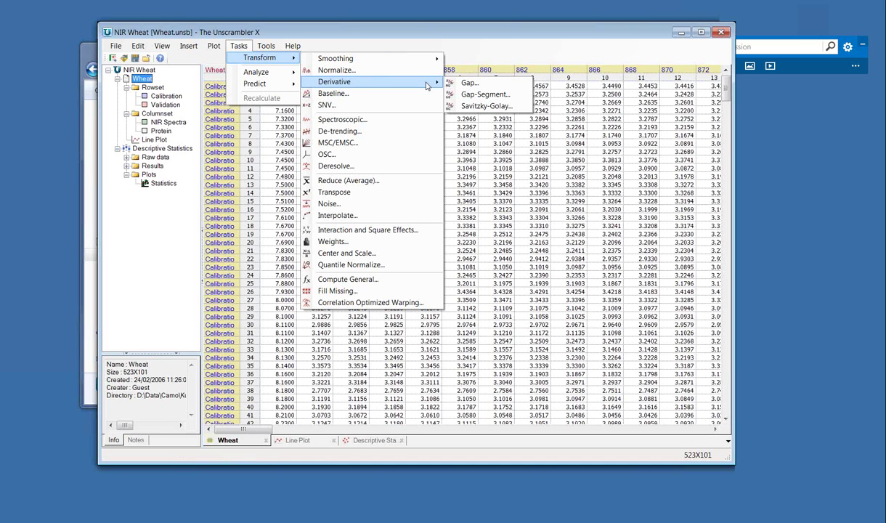
click(513, 108)
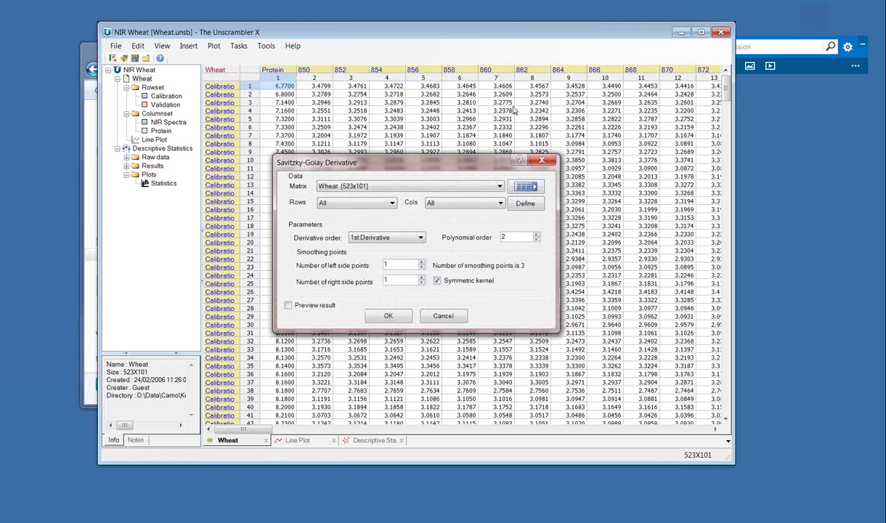
click(362, 203)
click(378, 221)
click(494, 207)
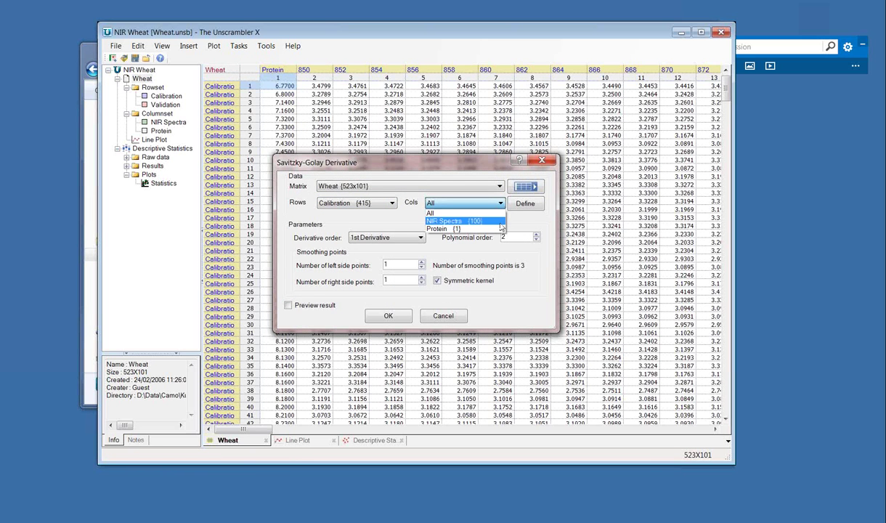
click(476, 217)
click(399, 236)
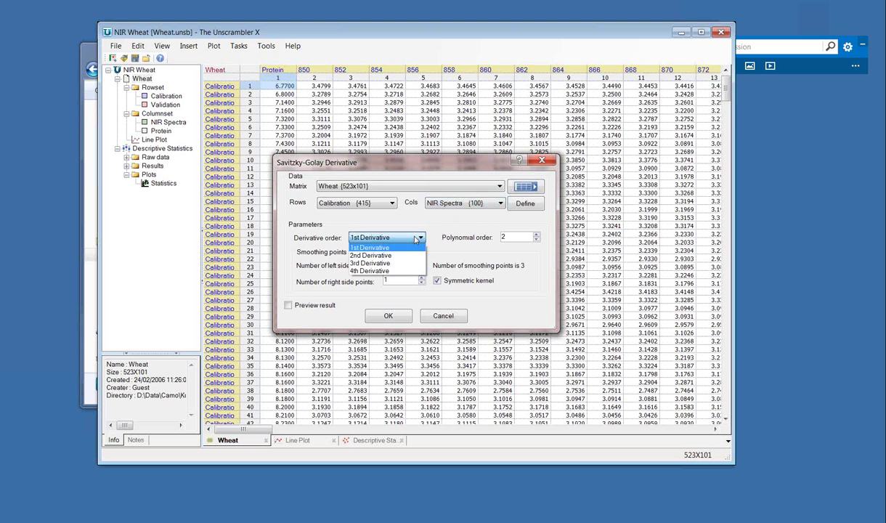
click(402, 258)
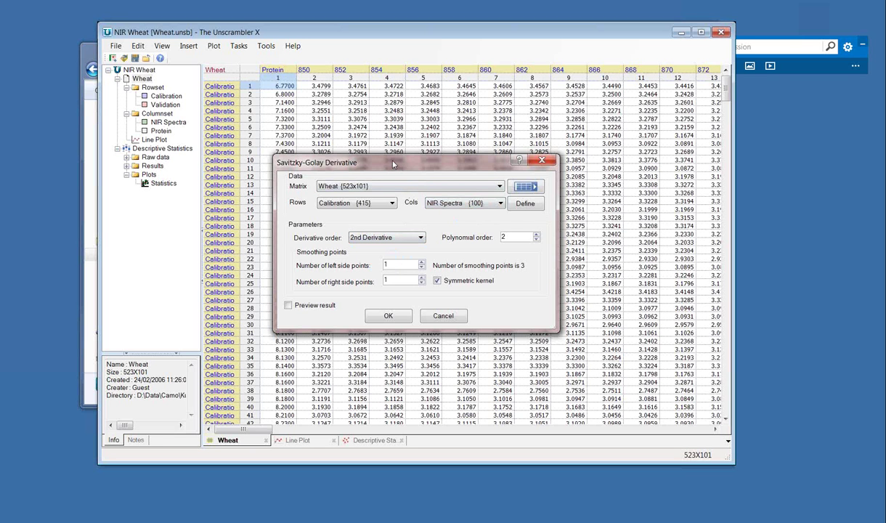
click(306, 307)
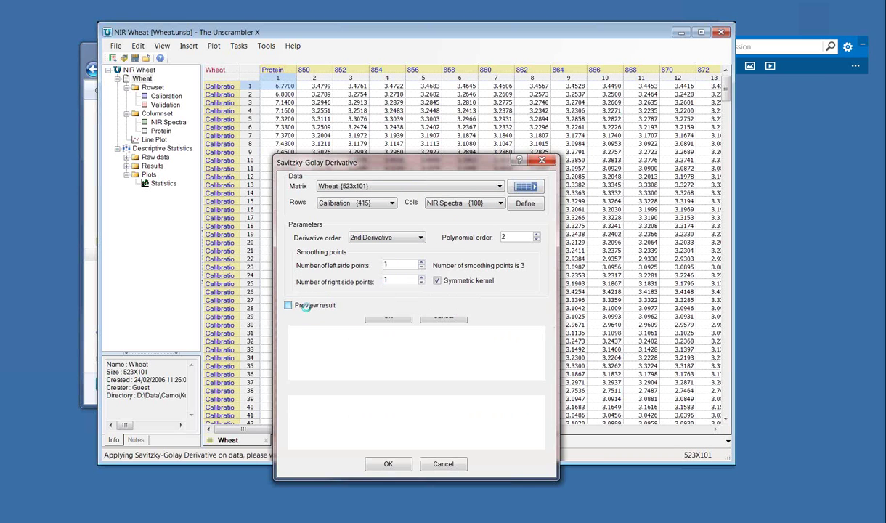
- Enlarge the preview, raise smoothing to 7 points per side (15 total), and apply
double_click(389, 163)
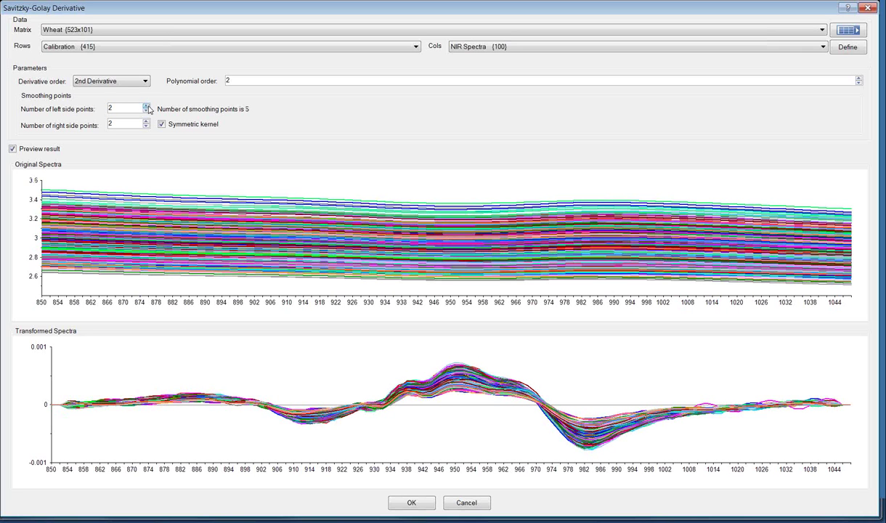
click(146, 107)
click(146, 107)
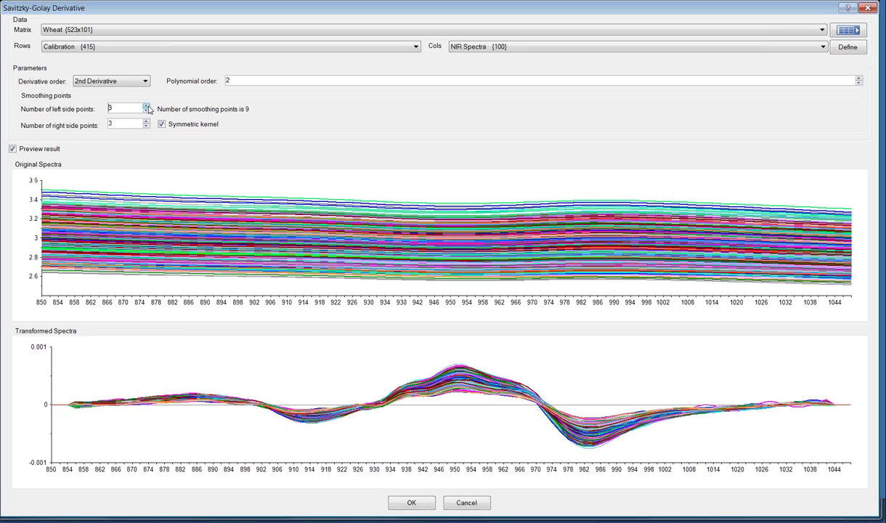
click(146, 107)
click(146, 107)
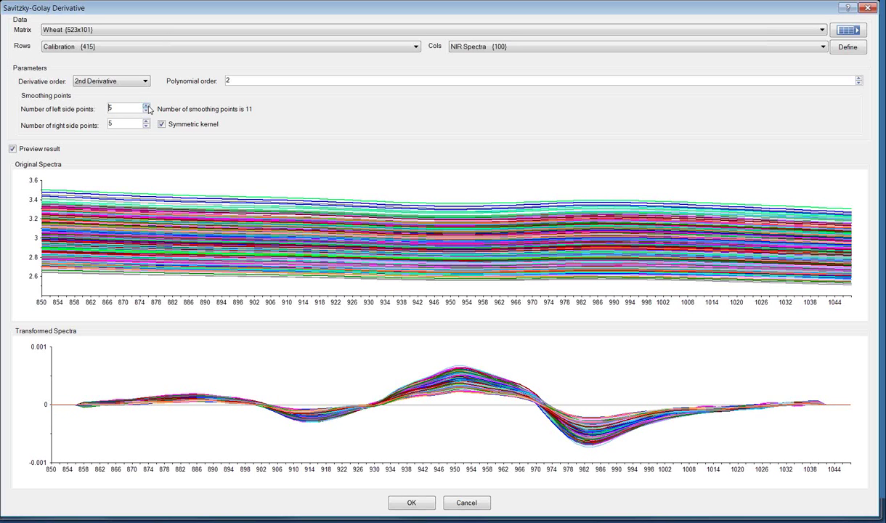
click(146, 107)
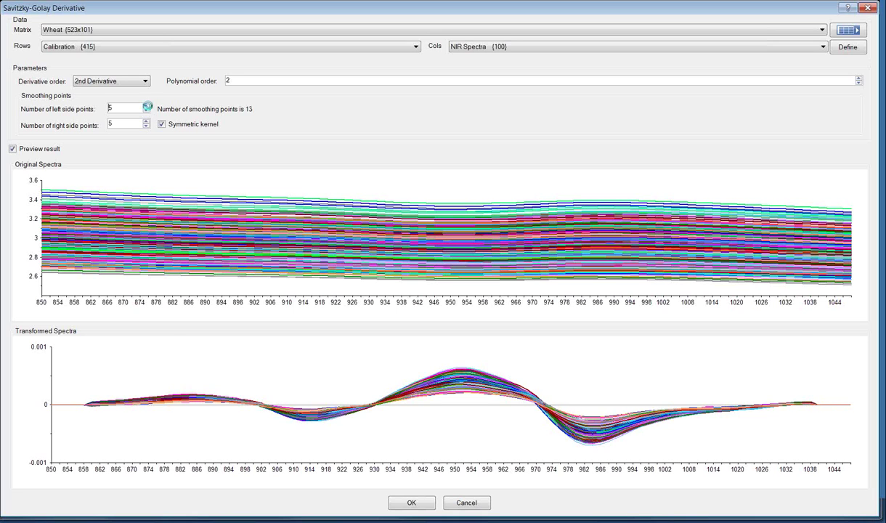
click(146, 107)
click(146, 107)
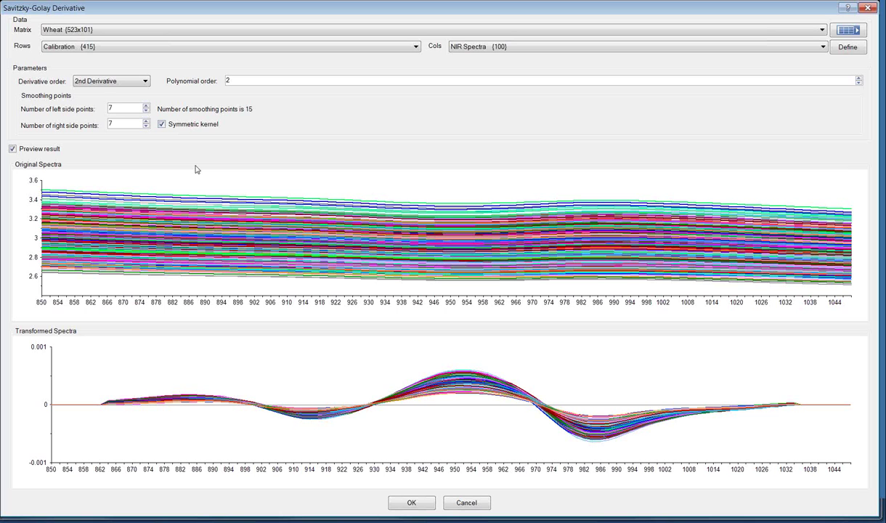
click(423, 503)
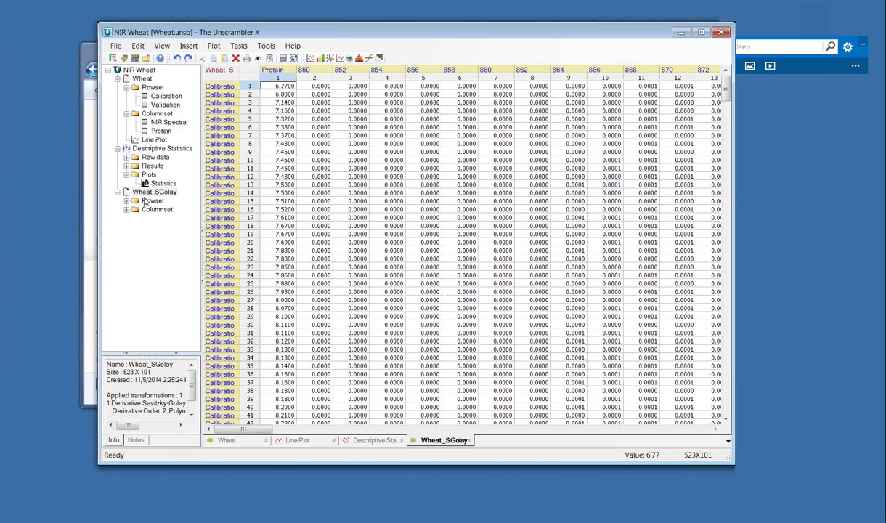
- Rename the Wheat_SGolay matrix to Wheat_SGolay1st15pts
click(147, 192)
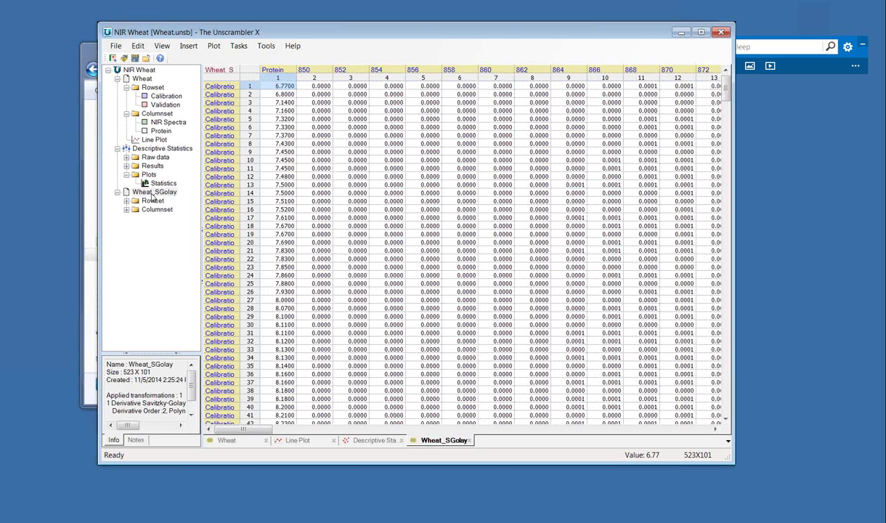
right_click(151, 194)
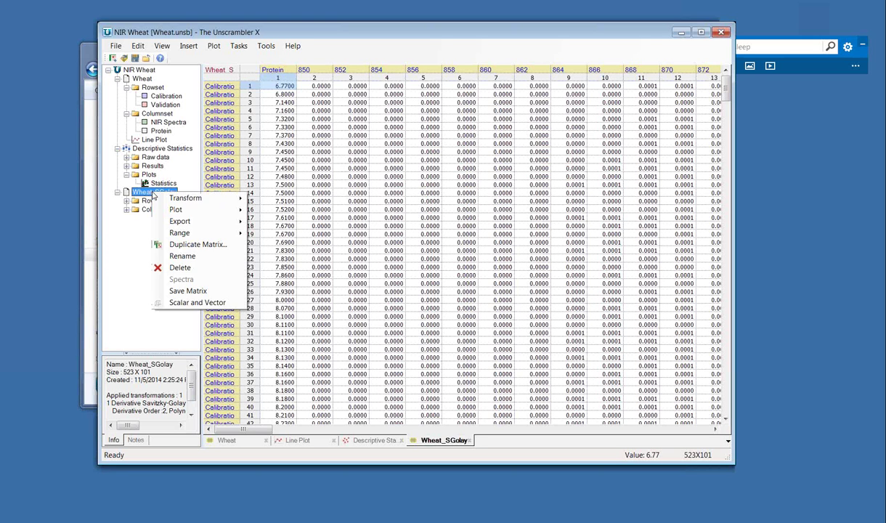
click(183, 256)
key(End)
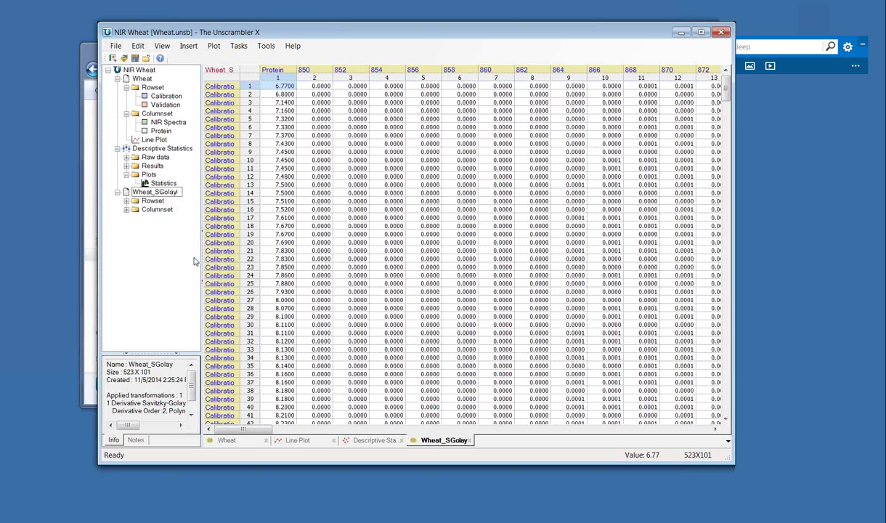
text(1st15pts)
key(Return)
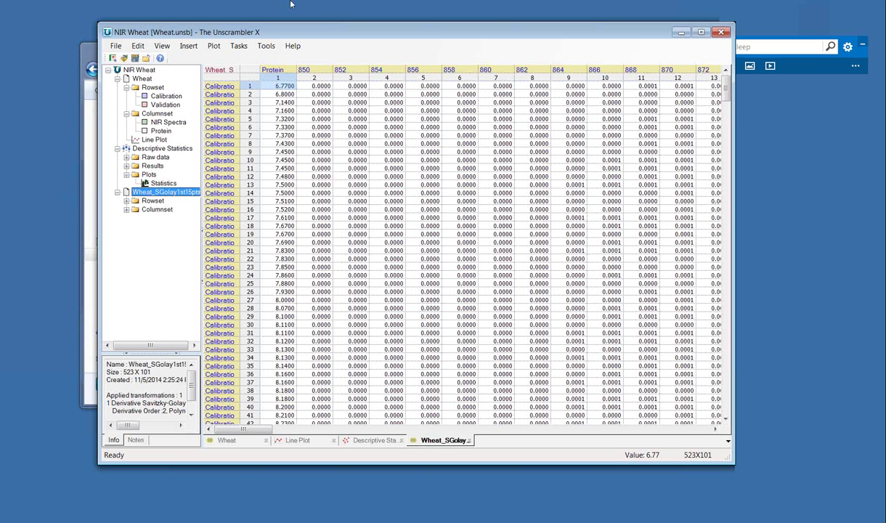
- Maximise the program window and resize the Info panel
drag(334, 32, 346, 2)
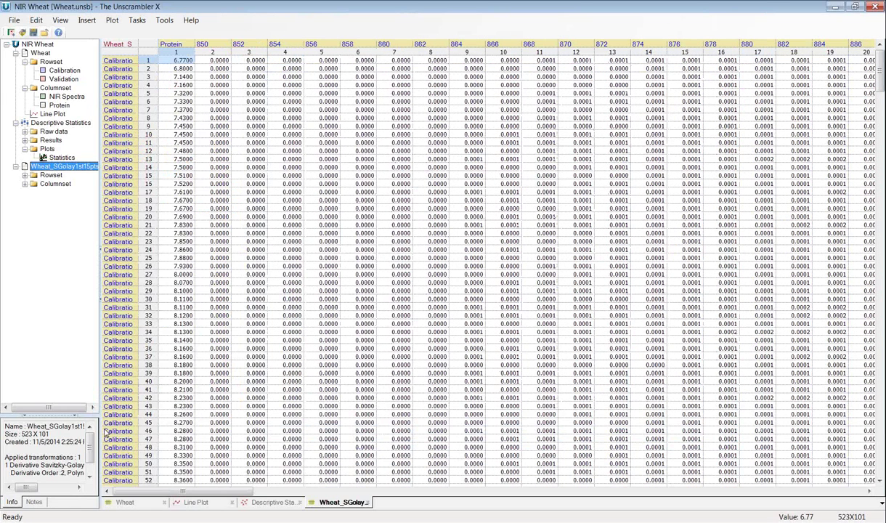
drag(95, 416, 211, 340)
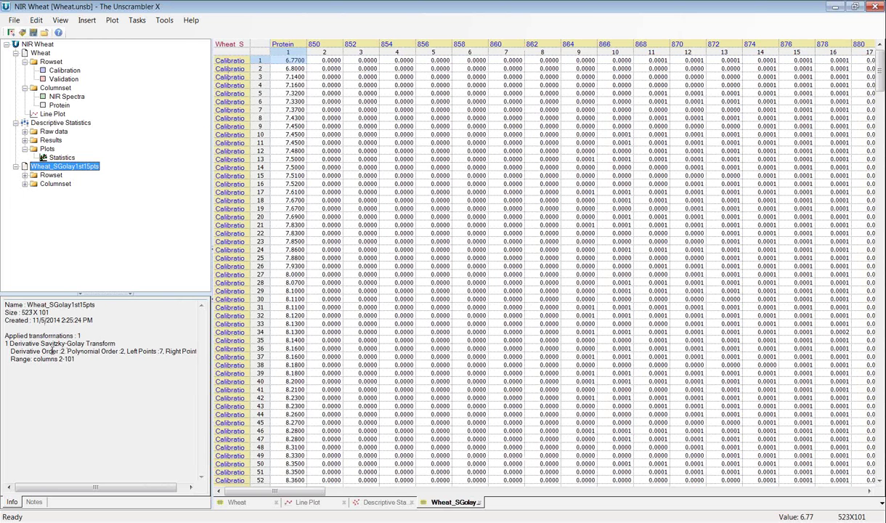
drag(93, 490, 104, 490)
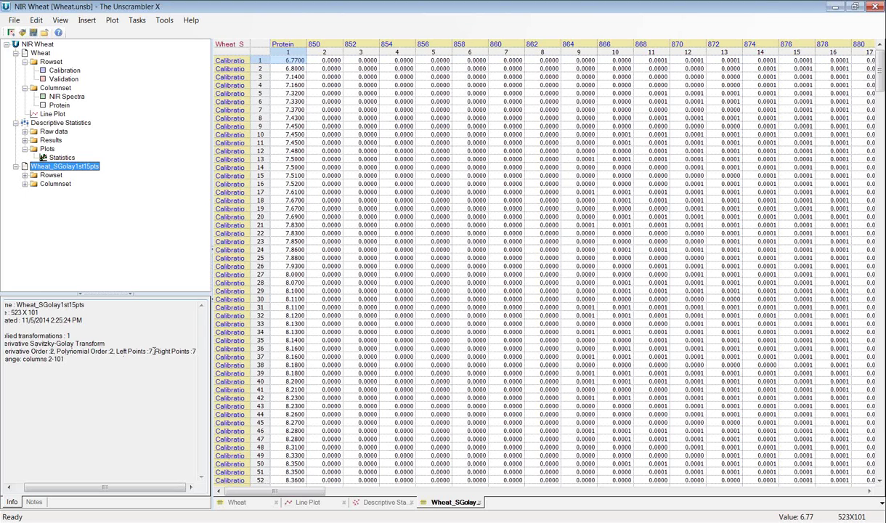
drag(42, 488, 32, 493)
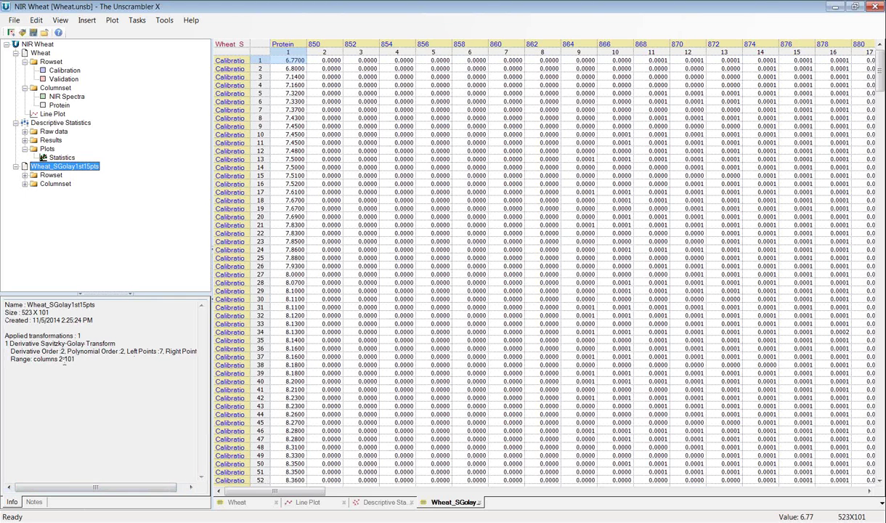
drag(173, 294, 93, 343)
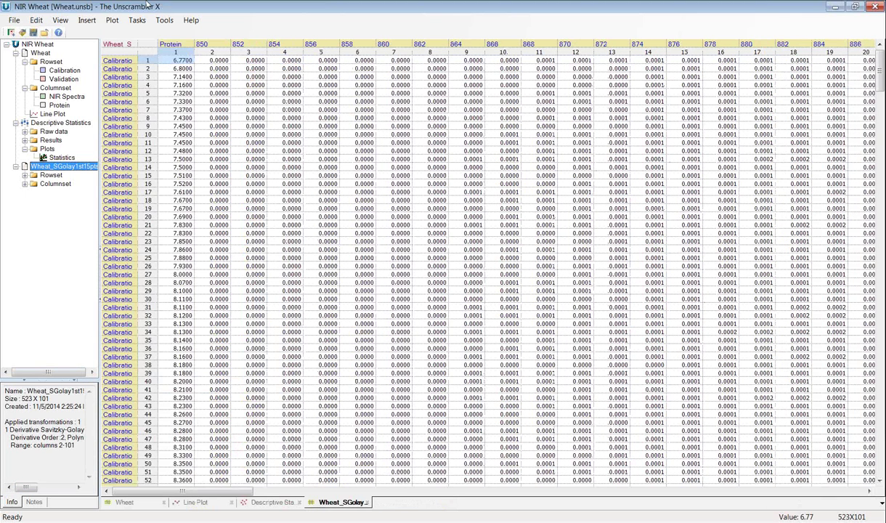
- Line-plot the Calibration rows' NIR Spectra from Wheat_SGolay1st15pts
click(113, 21)
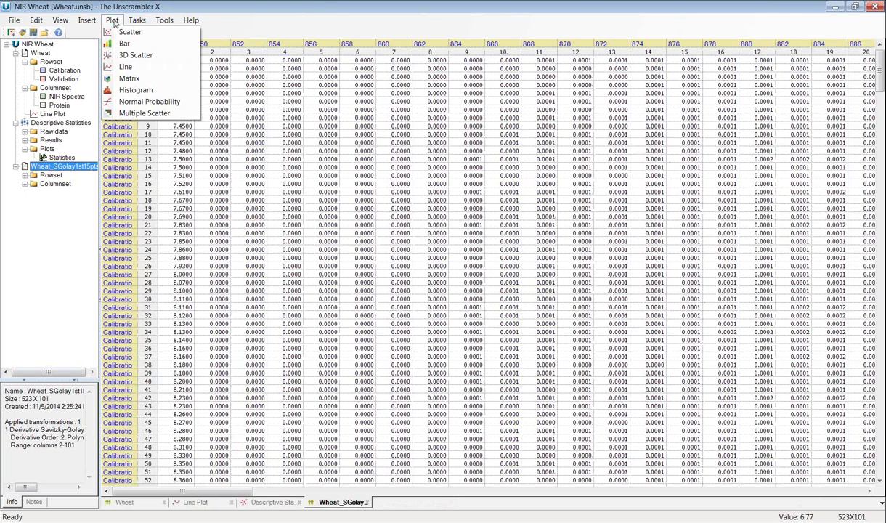
click(125, 67)
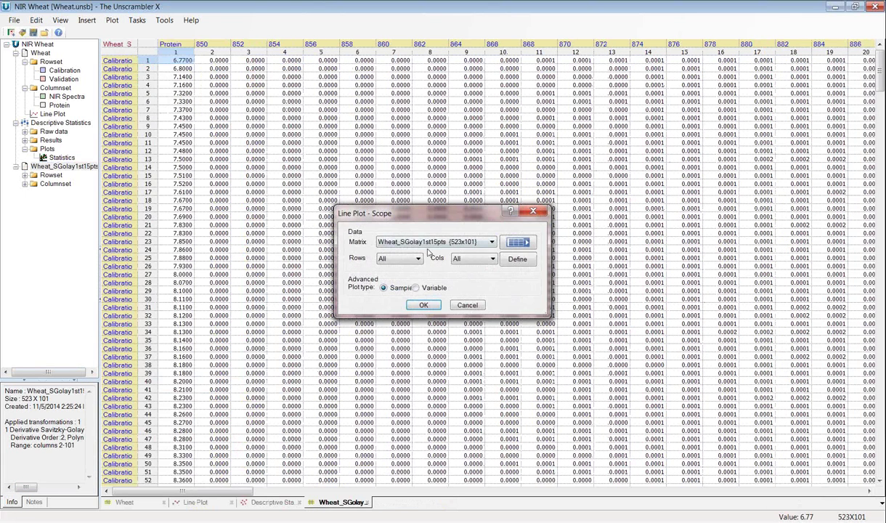
click(399, 258)
click(398, 274)
click(474, 259)
click(471, 268)
click(423, 305)
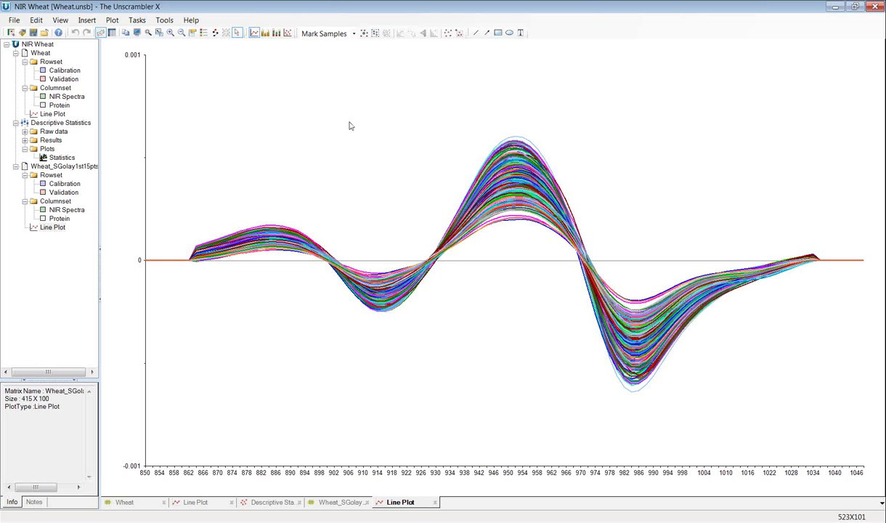
- Clear existing row sets and group the plotted spectra into five Protein-range sets
right_click(327, 129)
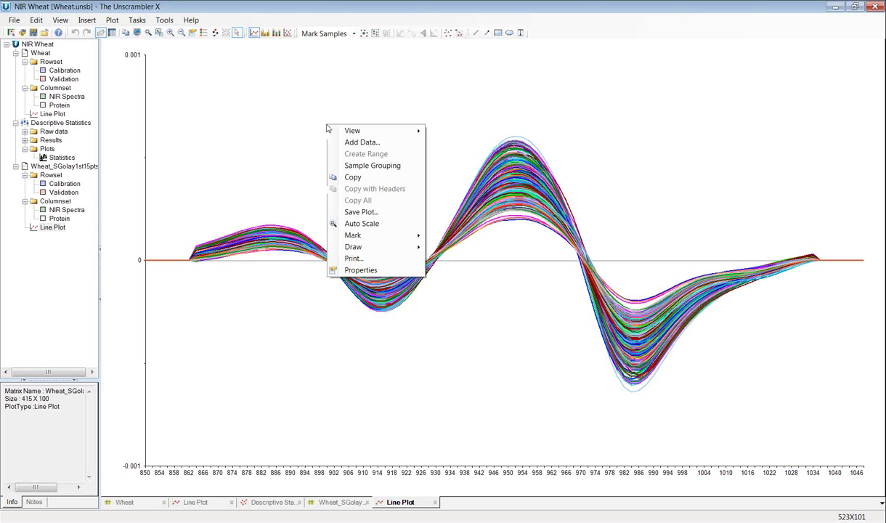
click(378, 167)
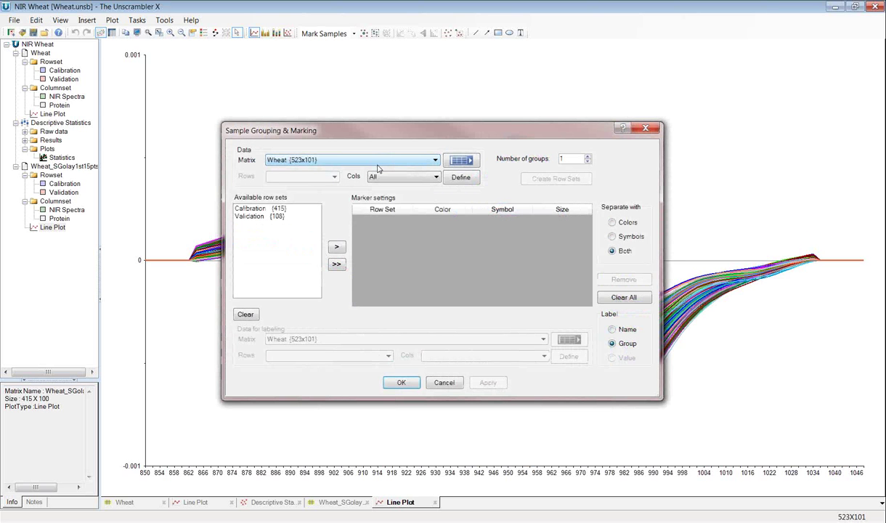
click(245, 314)
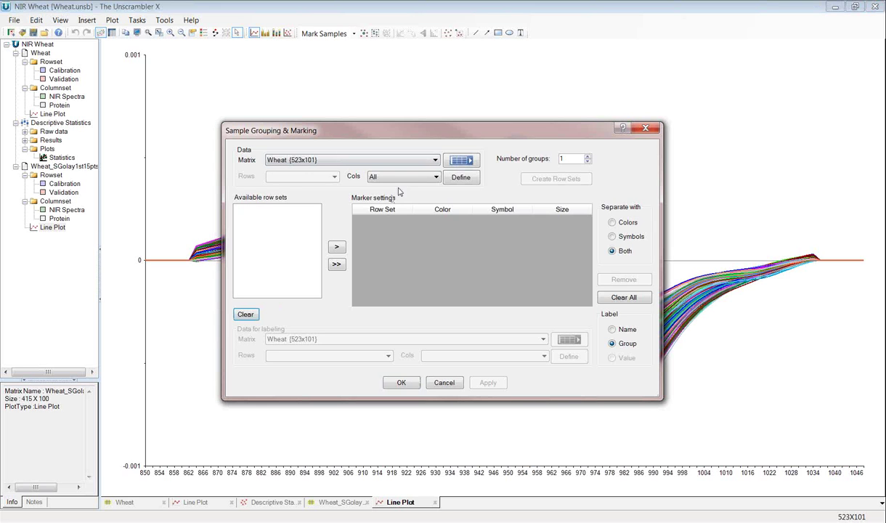
click(434, 178)
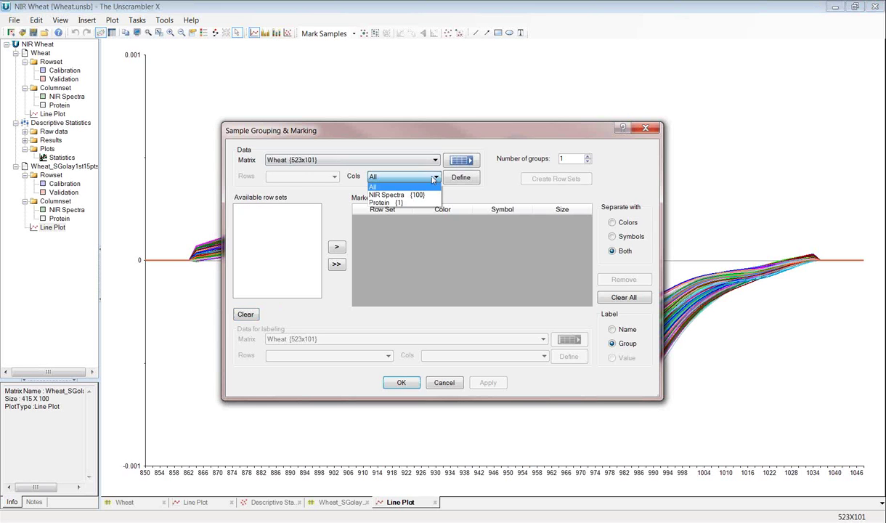
click(386, 204)
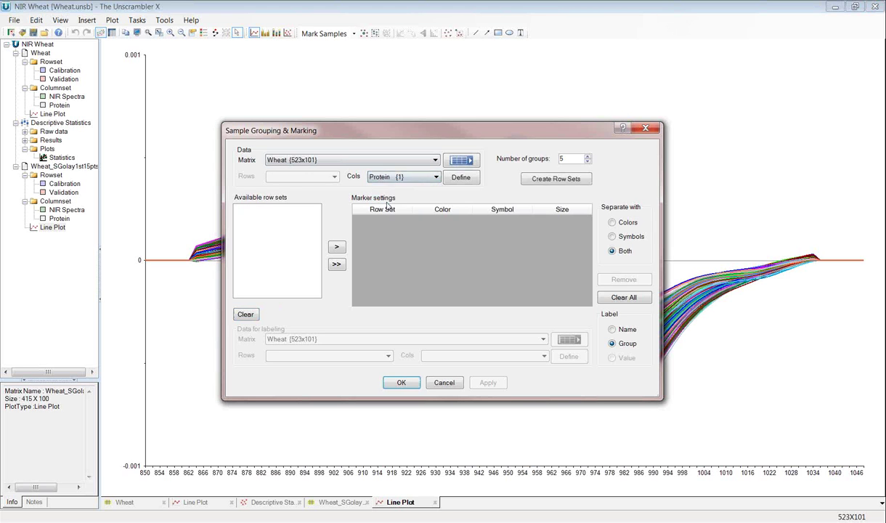
click(532, 179)
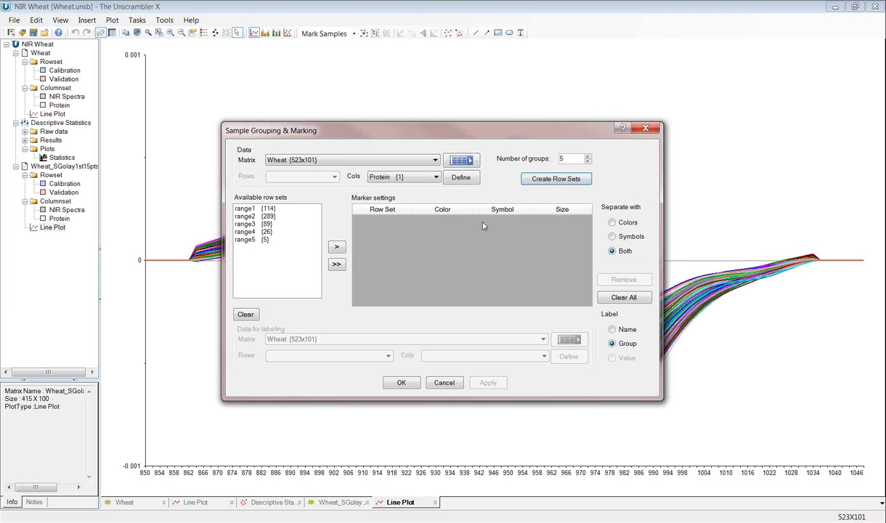
click(336, 263)
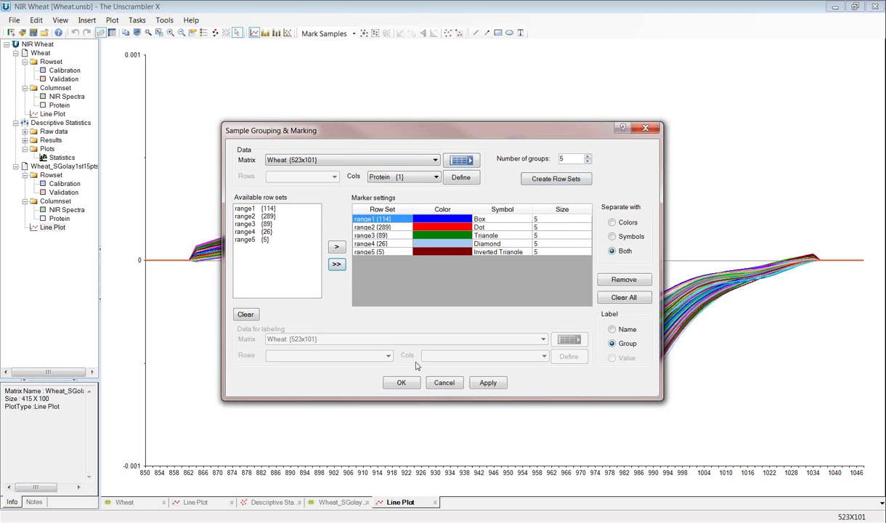
click(401, 383)
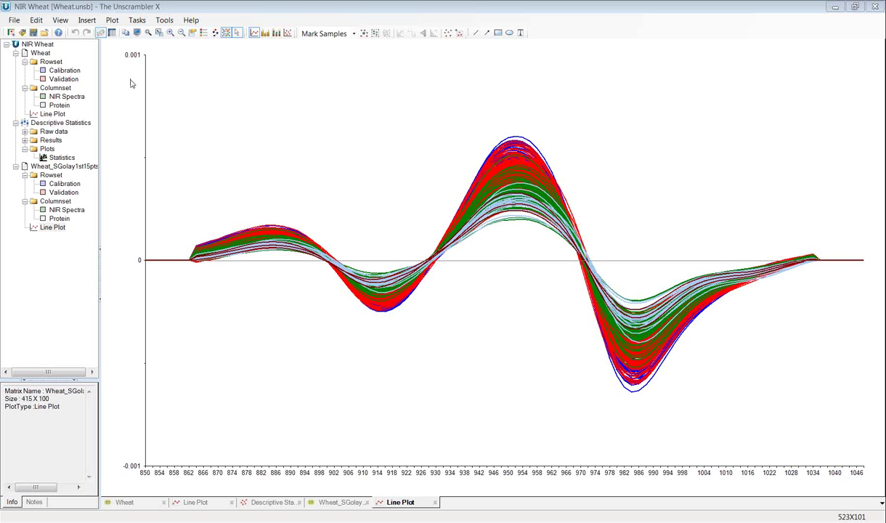
- Run Descriptive Statistics on Wheat_SGolay1st15pts for Calibration rows and NIR Spectra columns
click(73, 169)
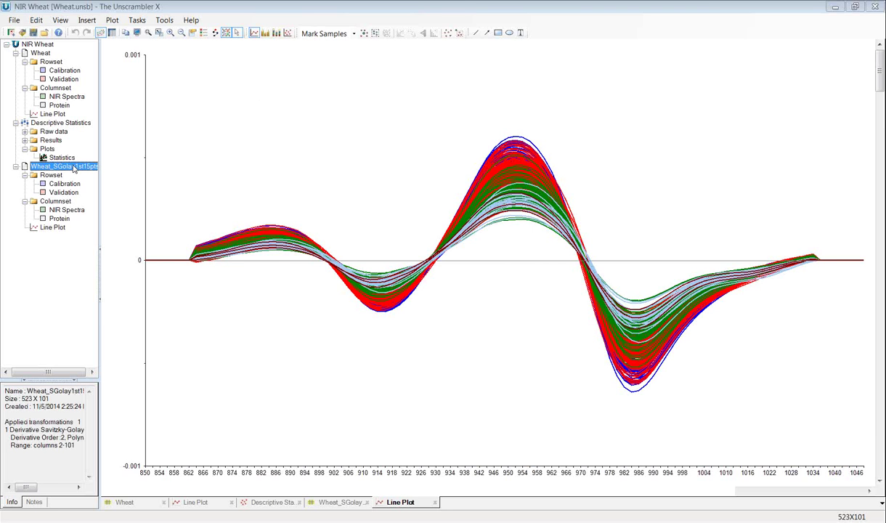
click(138, 21)
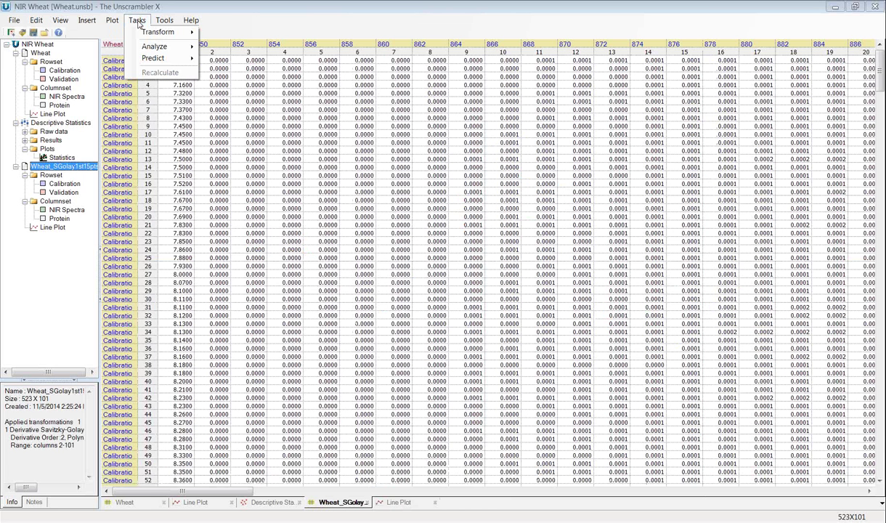
mouse_move(136, 45)
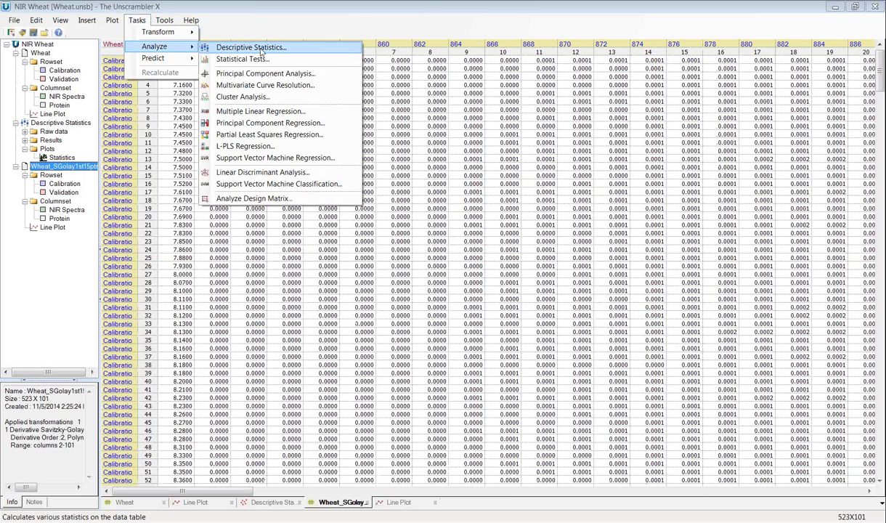
click(221, 47)
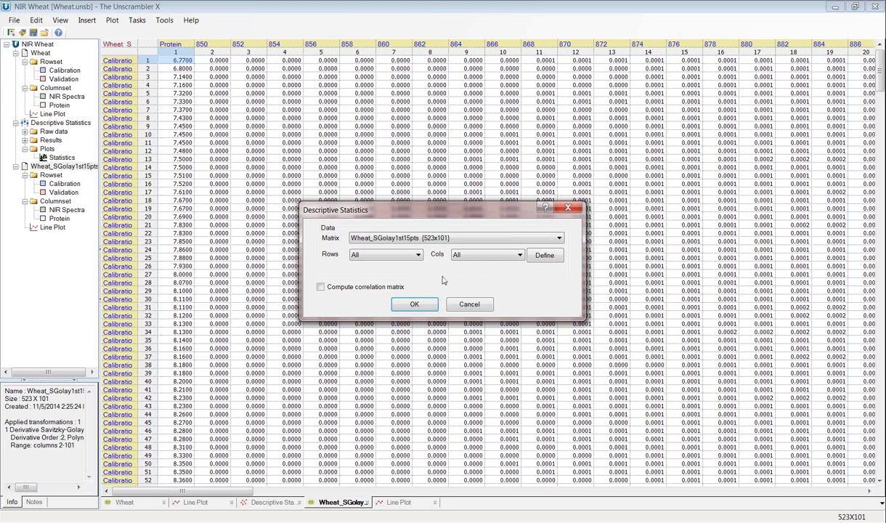
click(398, 252)
click(378, 267)
click(485, 254)
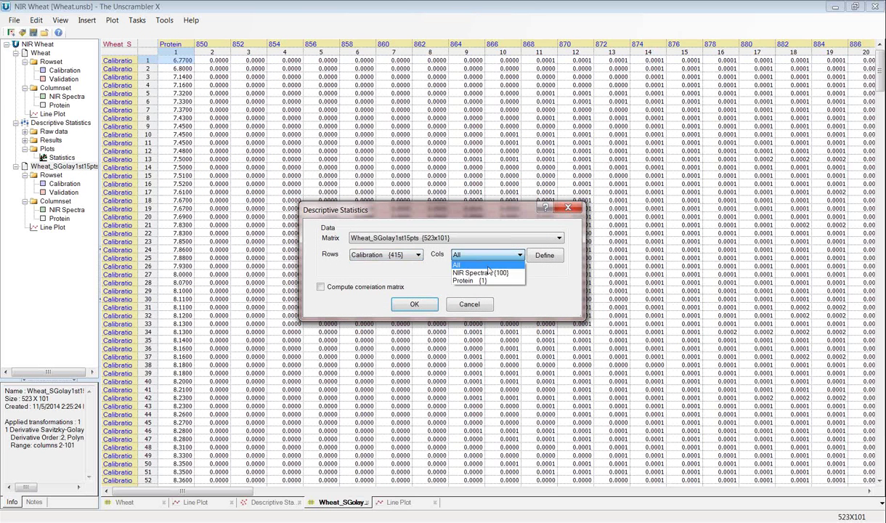
click(472, 266)
click(411, 304)
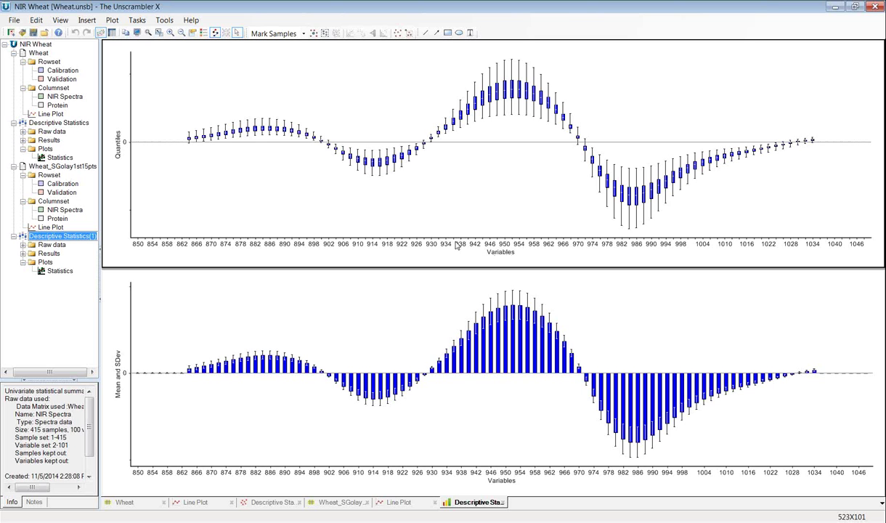
- Show Scatter Effects for ALL samples in the upper plot, then return to the Wheat_SGolay1st15pts table
right_click(311, 93)
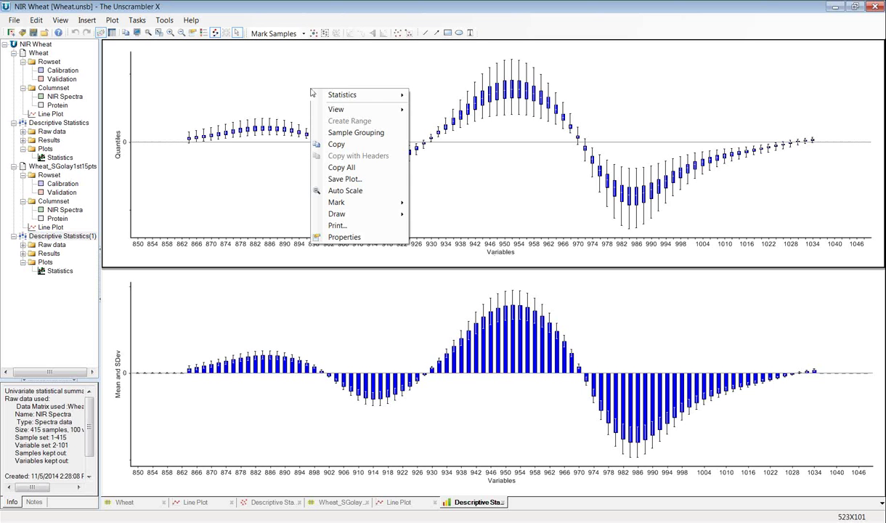
mouse_move(396, 95)
click(474, 121)
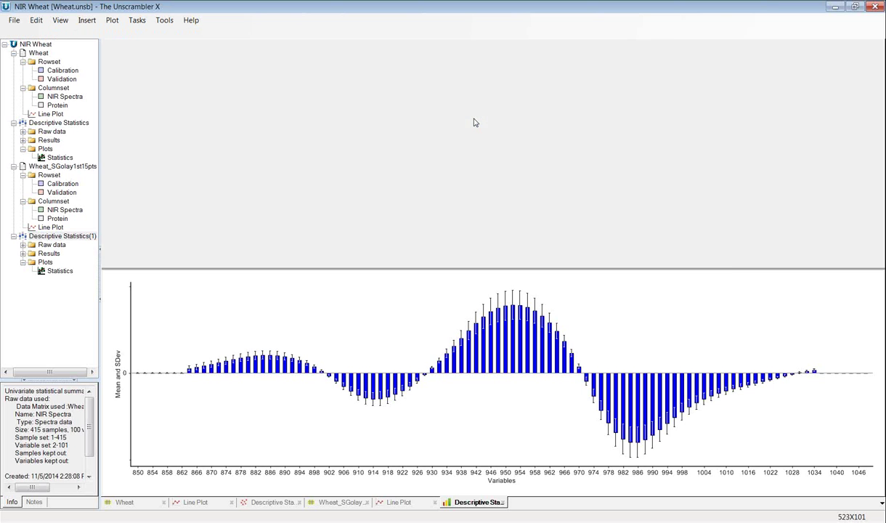
click(292, 32)
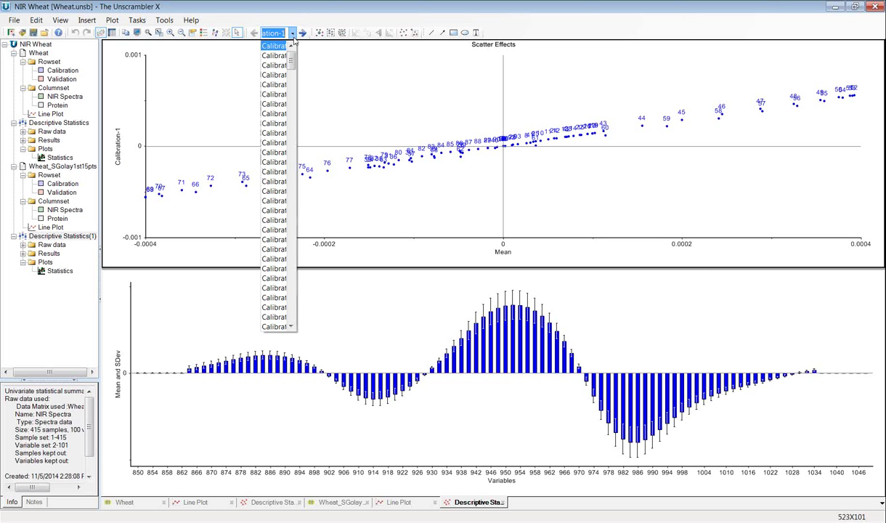
drag(291, 46, 291, 323)
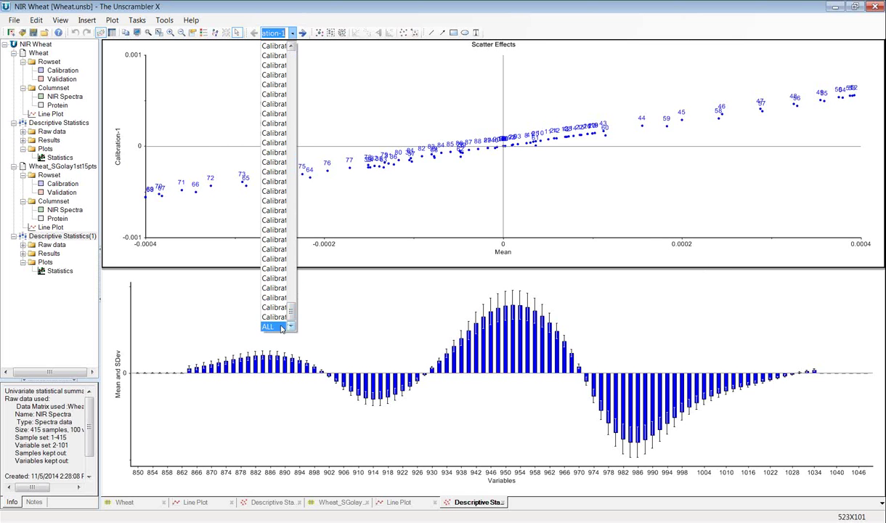
click(270, 326)
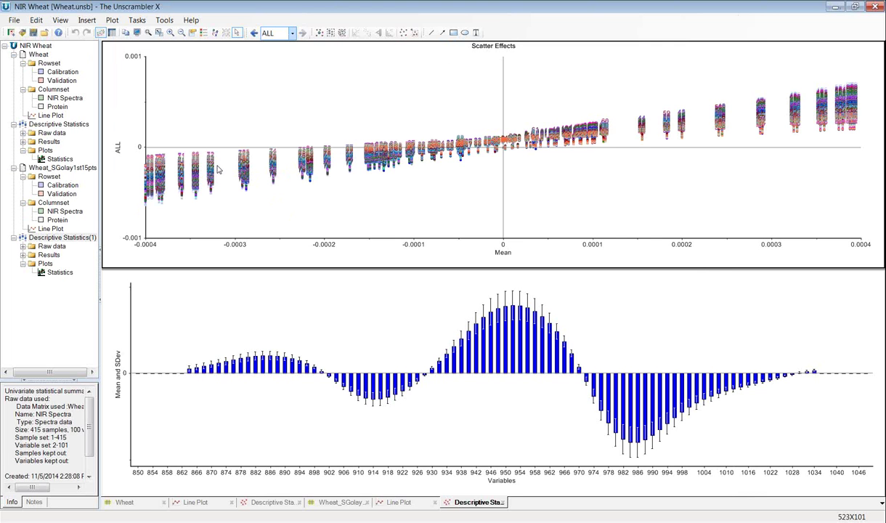
click(64, 168)
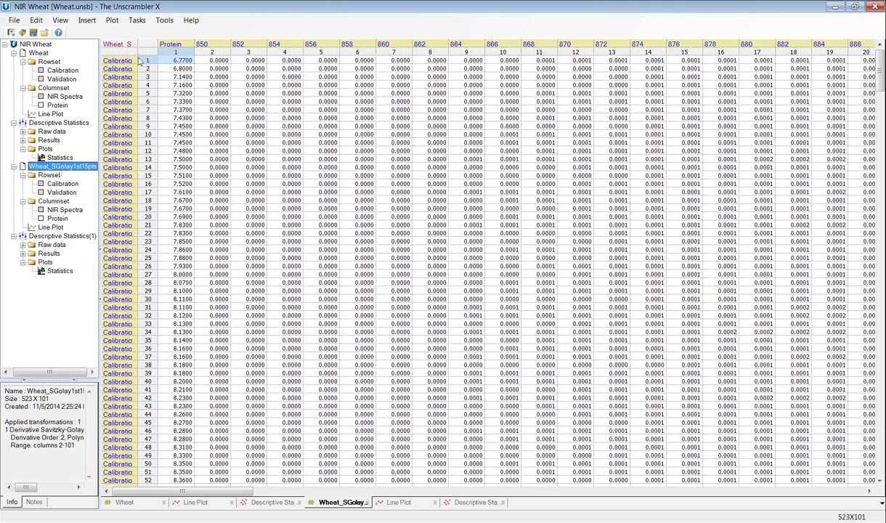
- Apply an SNV transform to Calibration rows and NIR Spectra columns, with preview enabled
click(137, 20)
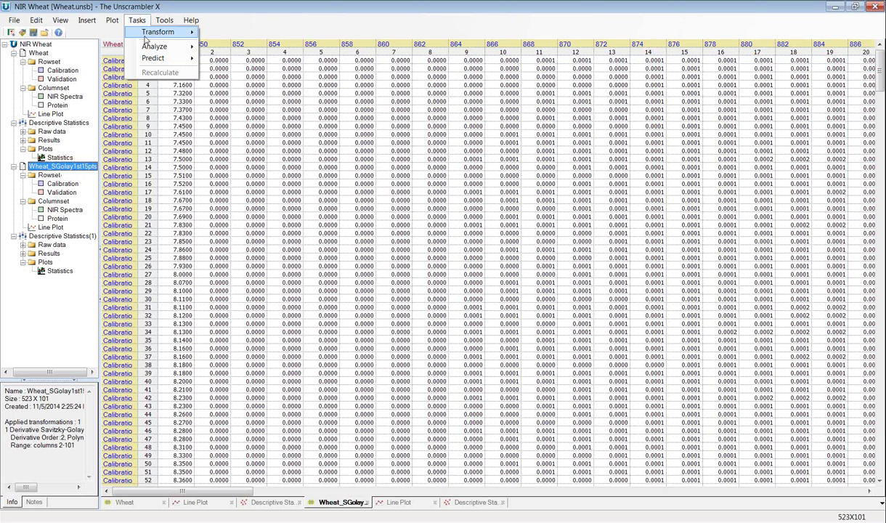
mouse_move(156, 32)
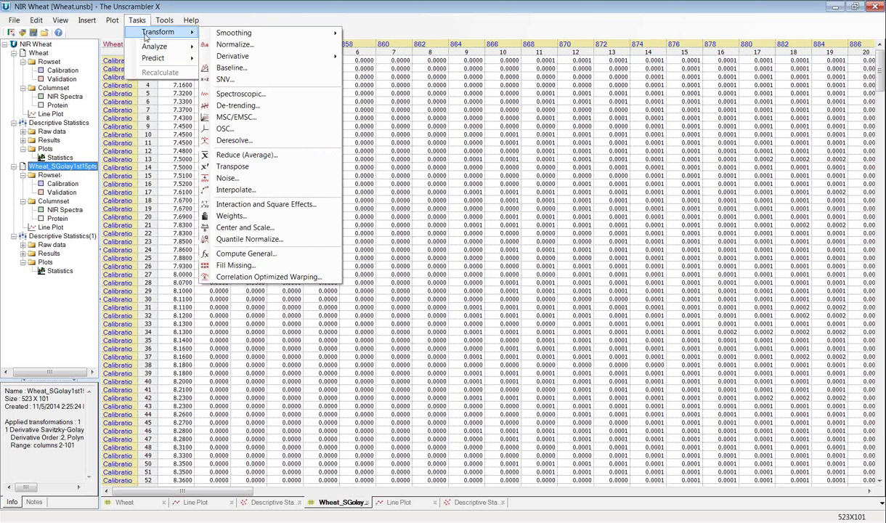
click(243, 84)
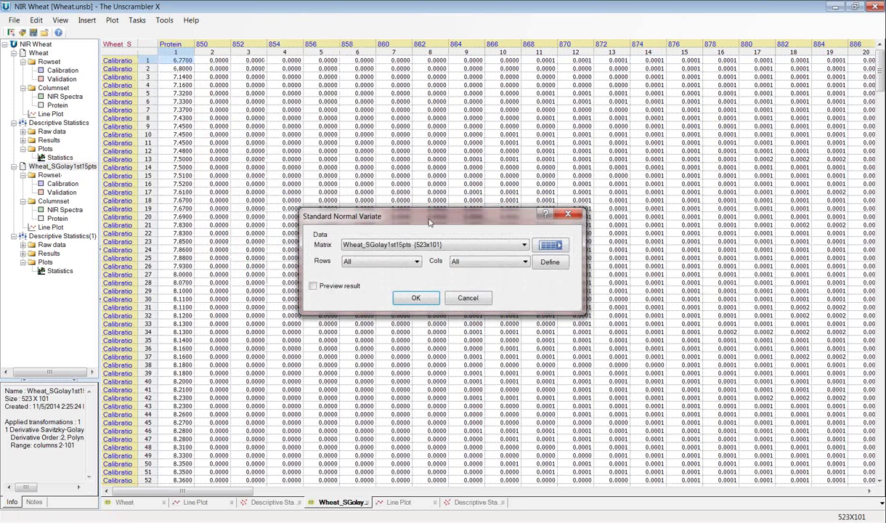
click(370, 260)
click(383, 282)
click(502, 261)
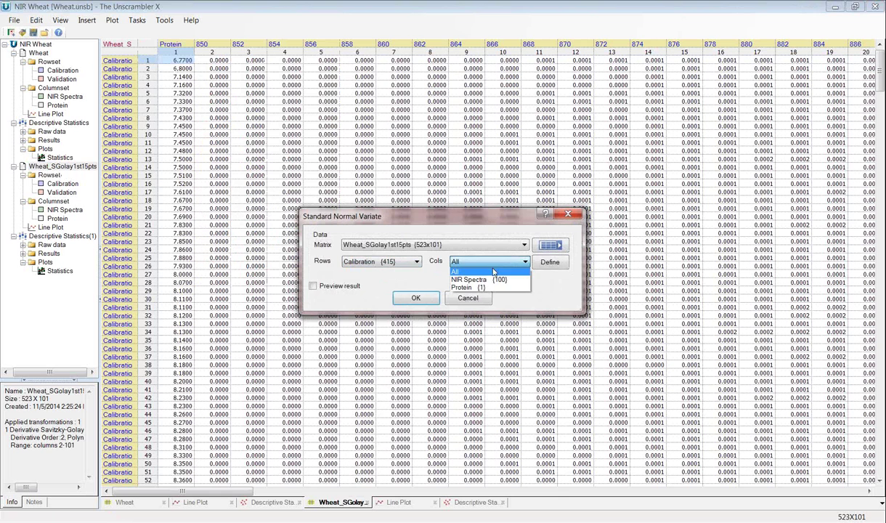
click(479, 279)
click(312, 286)
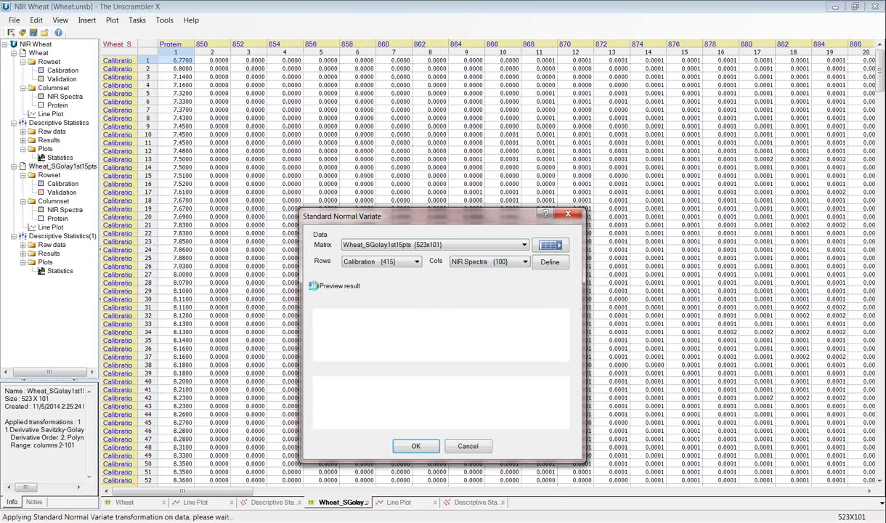
double_click(406, 216)
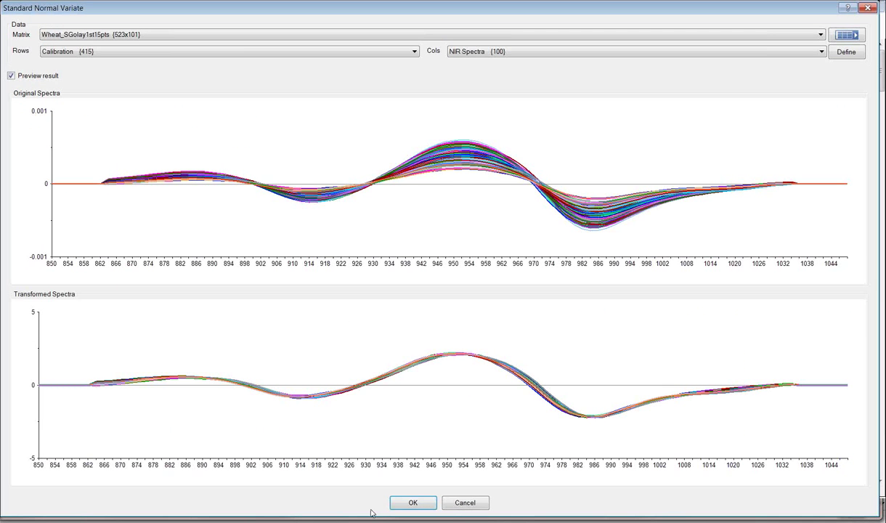
click(412, 503)
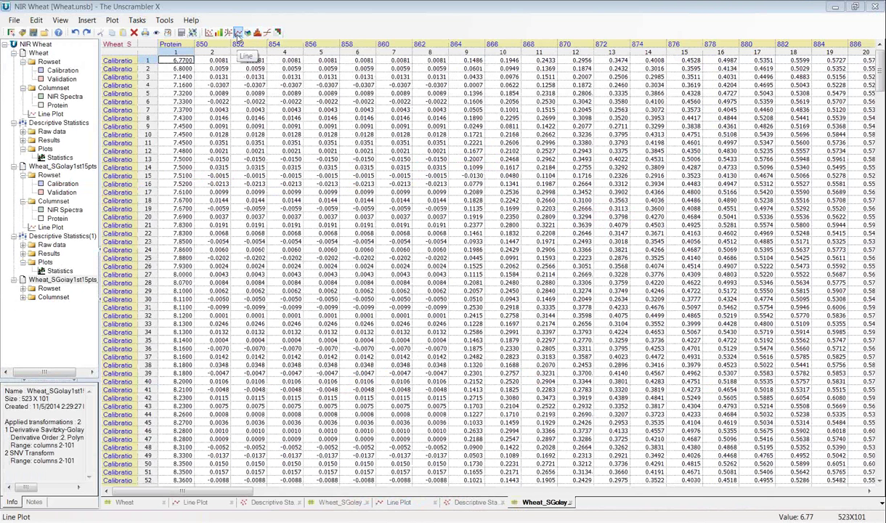
- Line-plot the SNV data for Calibration rows and NIR Spectra columns
click(238, 35)
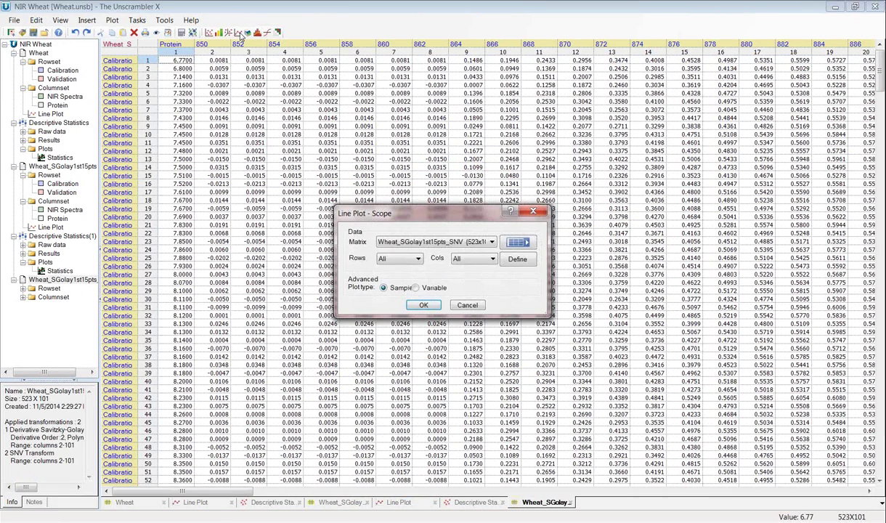
click(398, 259)
click(399, 276)
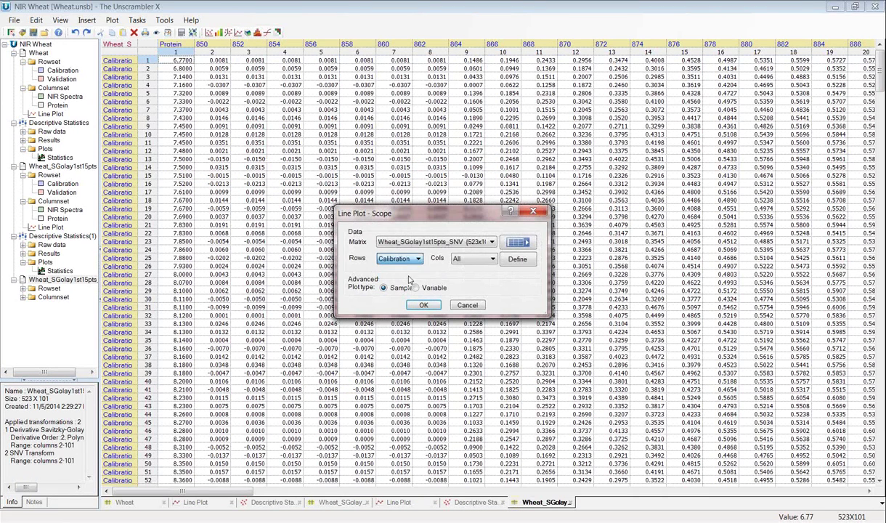
click(474, 259)
click(458, 276)
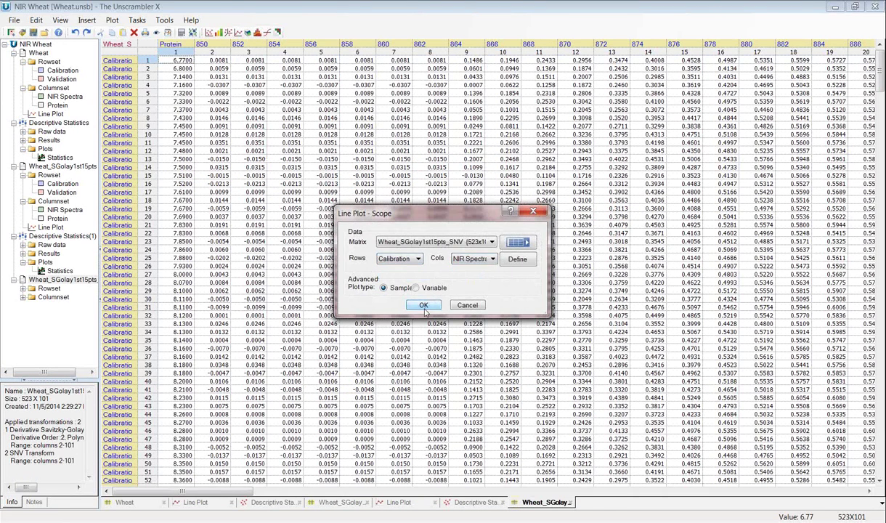
click(423, 305)
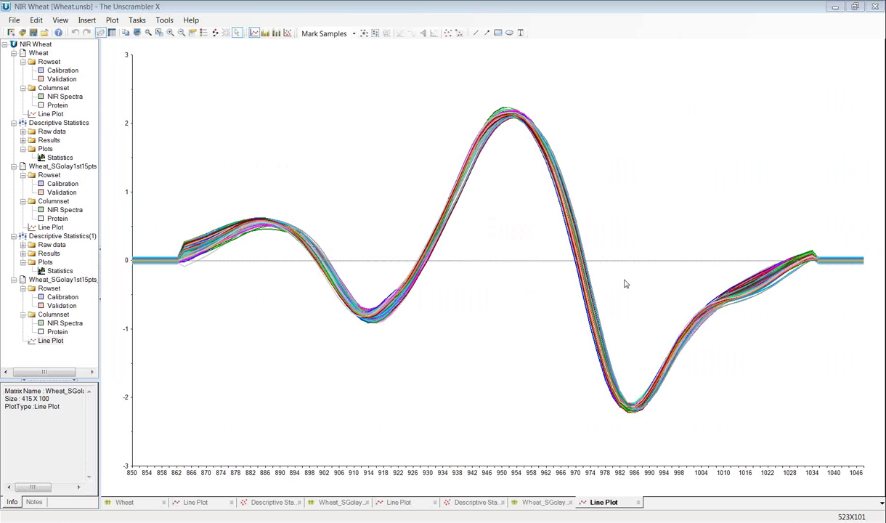
- Group the spectra into five Protein-based row sets, then reopen the Wheat_SGolay1st15pts_SNV table
right_click(452, 315)
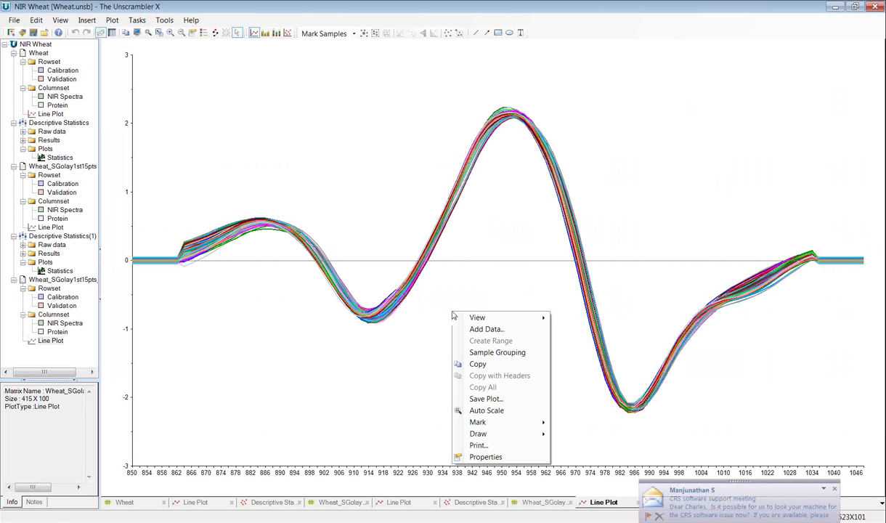
click(501, 351)
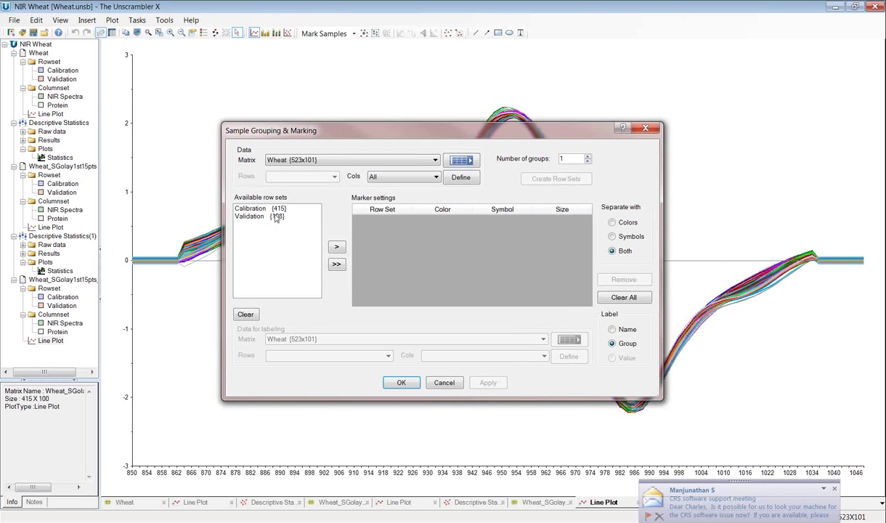
click(252, 322)
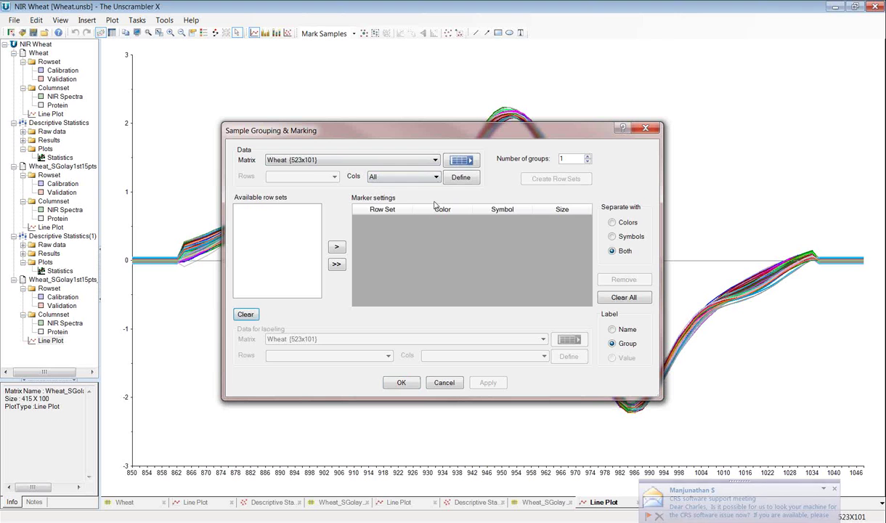
click(403, 176)
click(392, 198)
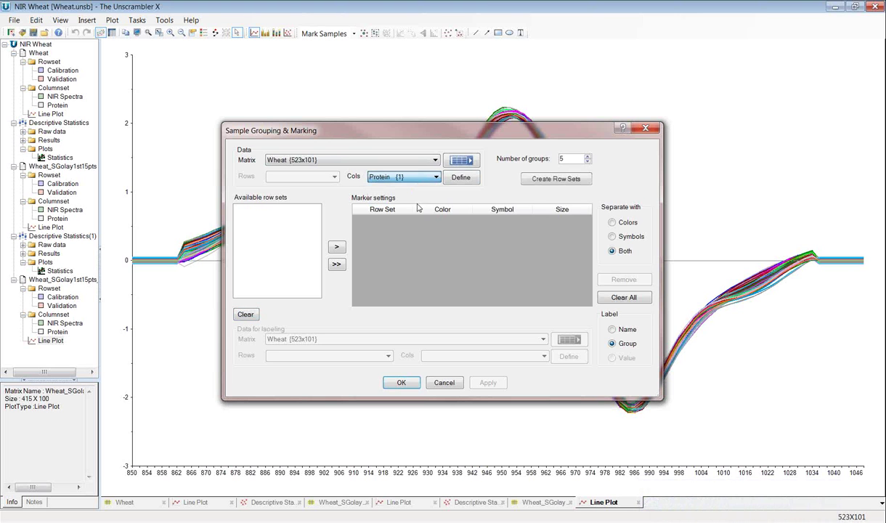
click(534, 178)
click(336, 264)
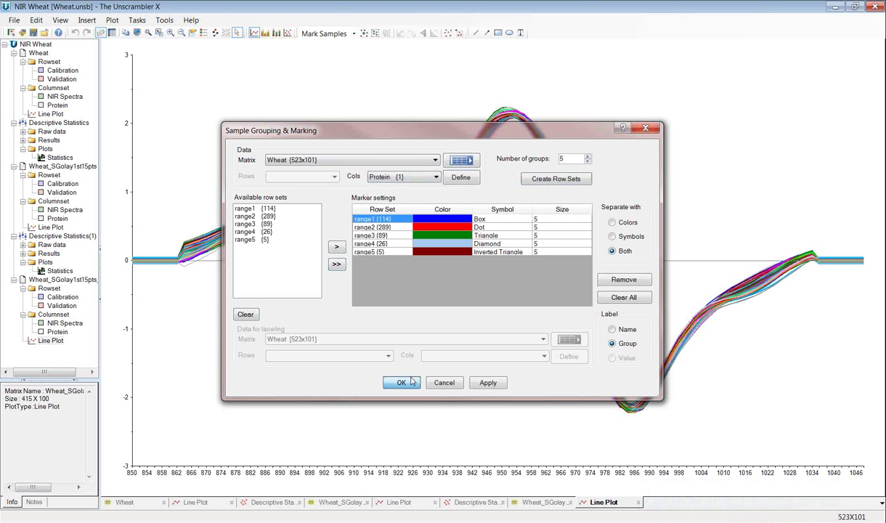
click(410, 381)
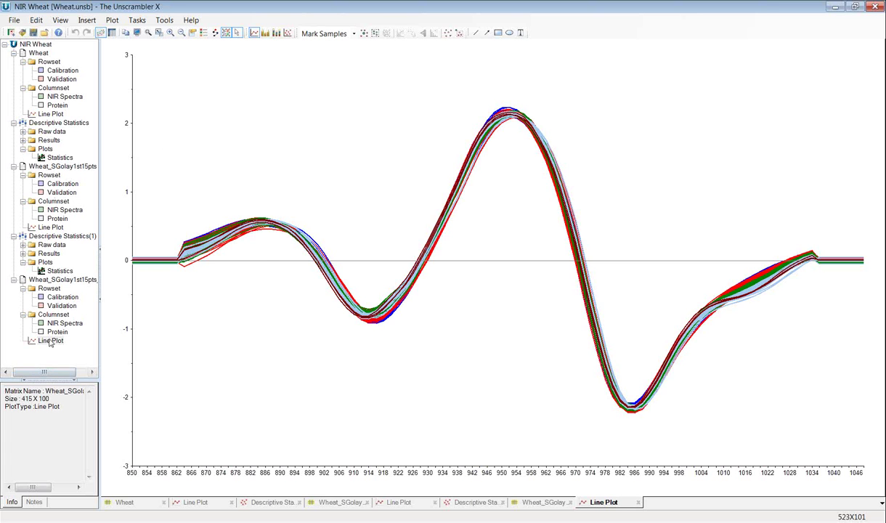
click(68, 281)
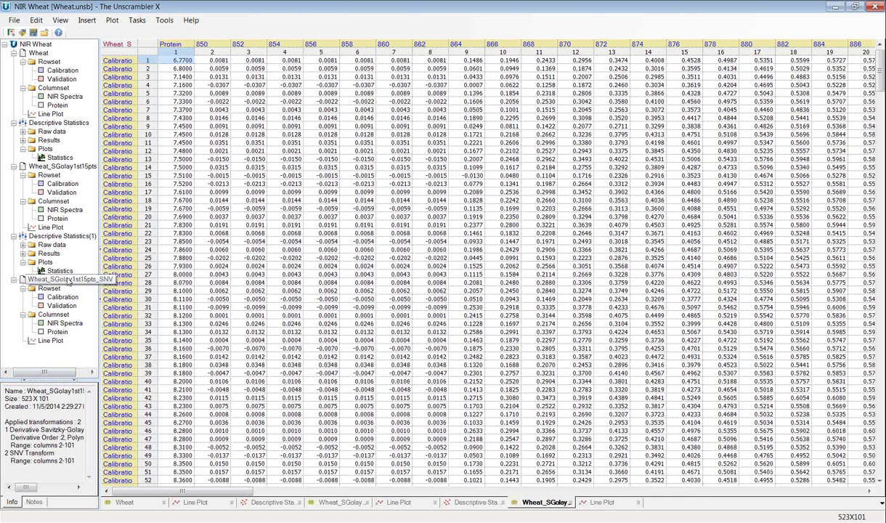
- Run PLS with Calibration-row NIR Spectra as X and Protein as the Y response
click(138, 20)
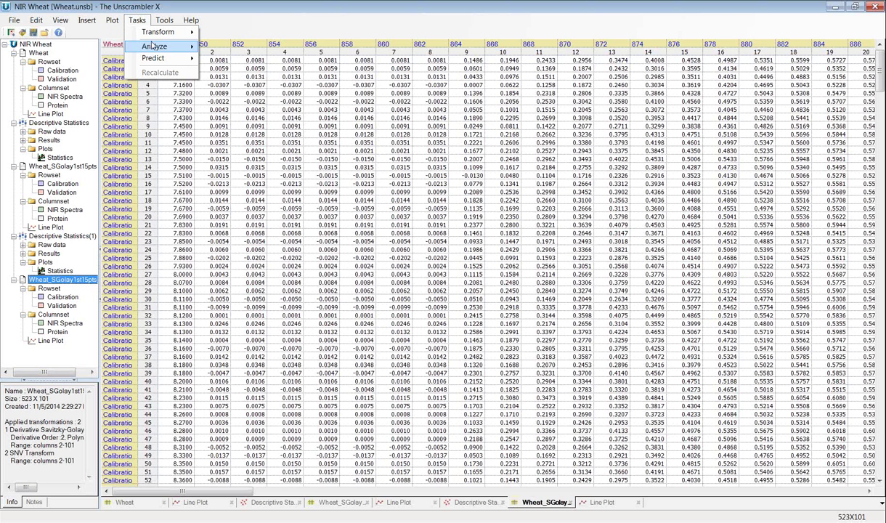
mouse_move(156, 47)
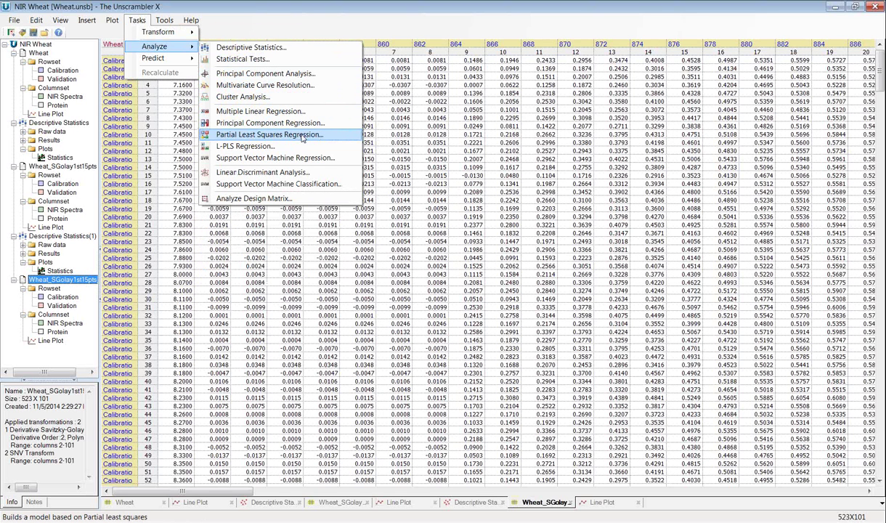
click(303, 137)
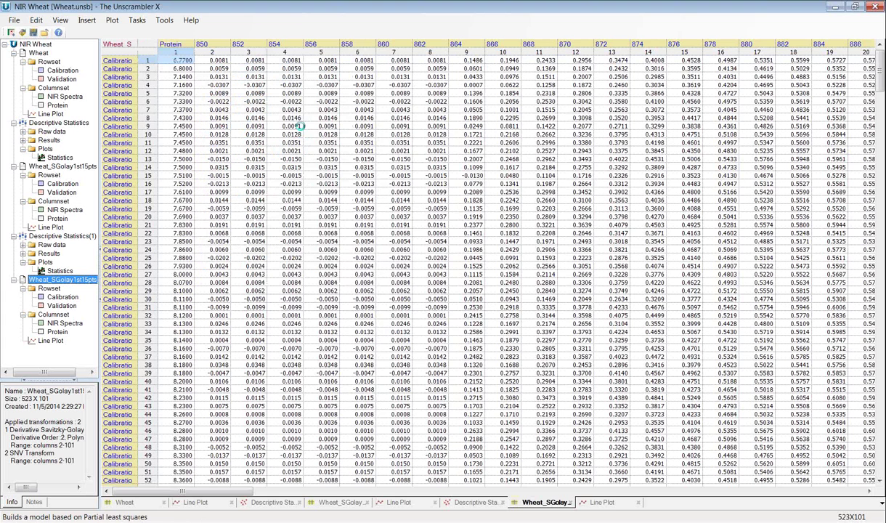
click(389, 178)
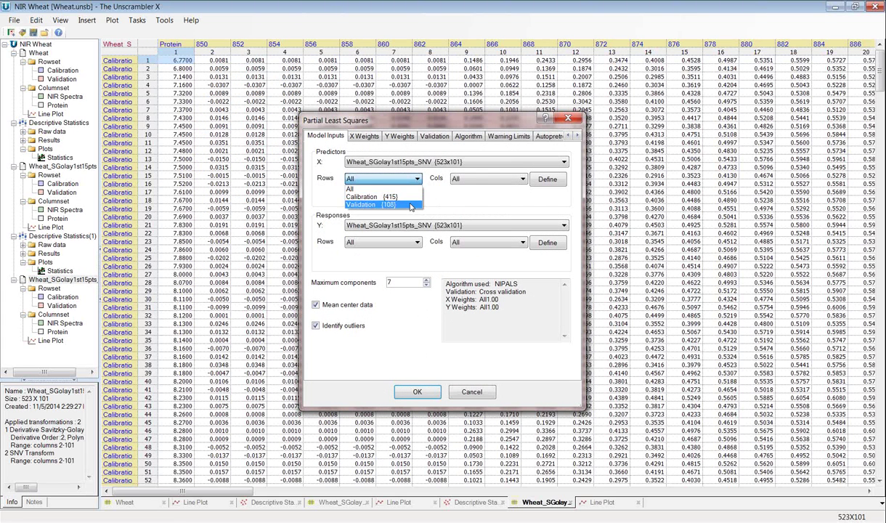
click(367, 193)
click(494, 182)
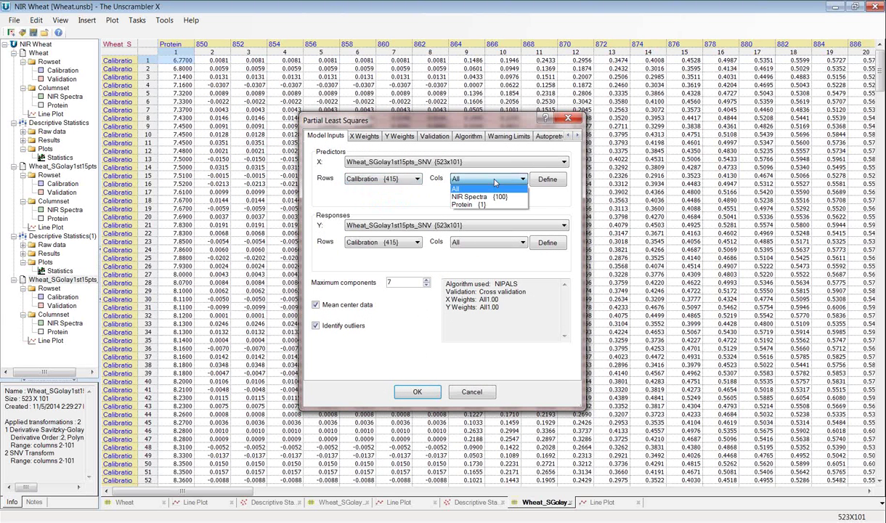
click(502, 197)
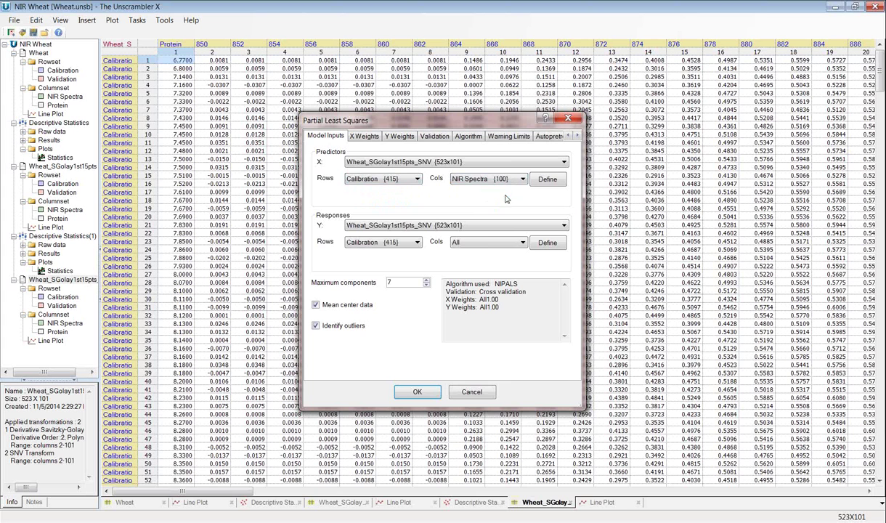
click(465, 242)
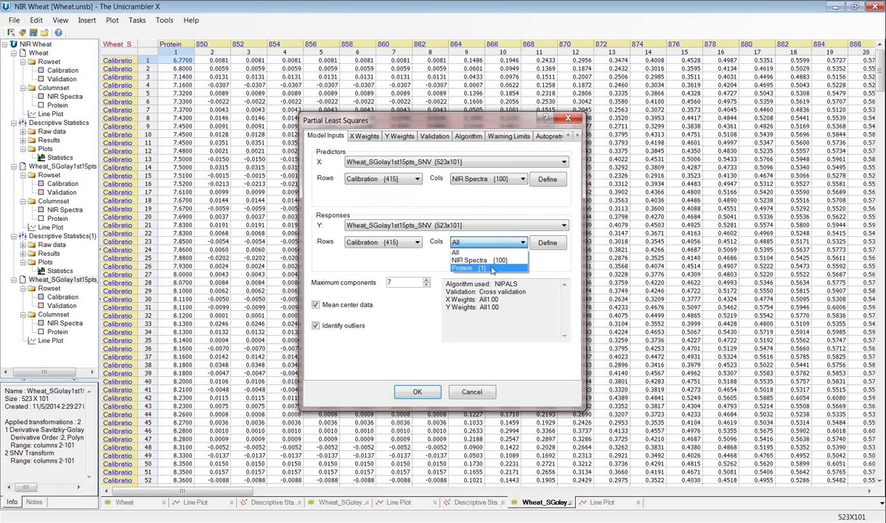
click(492, 269)
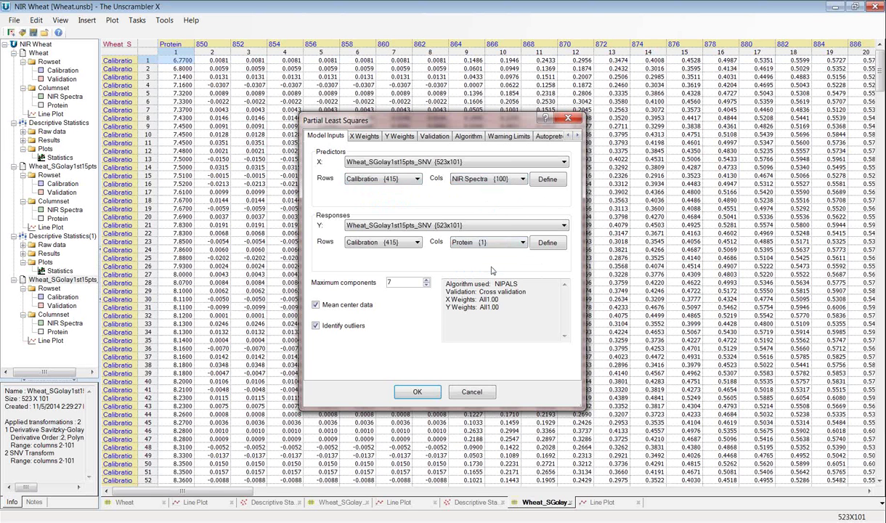
click(418, 393)
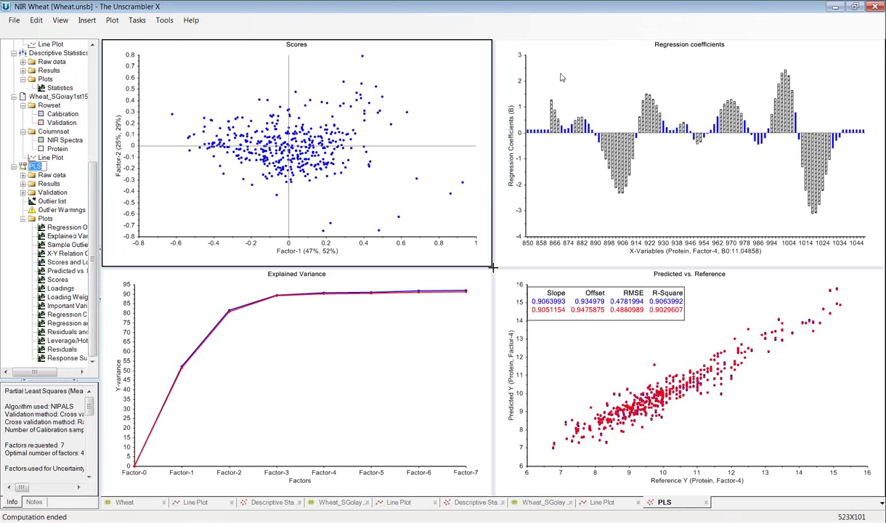
- Show the regression coefficients as a line plot with all markers removed
click(561, 78)
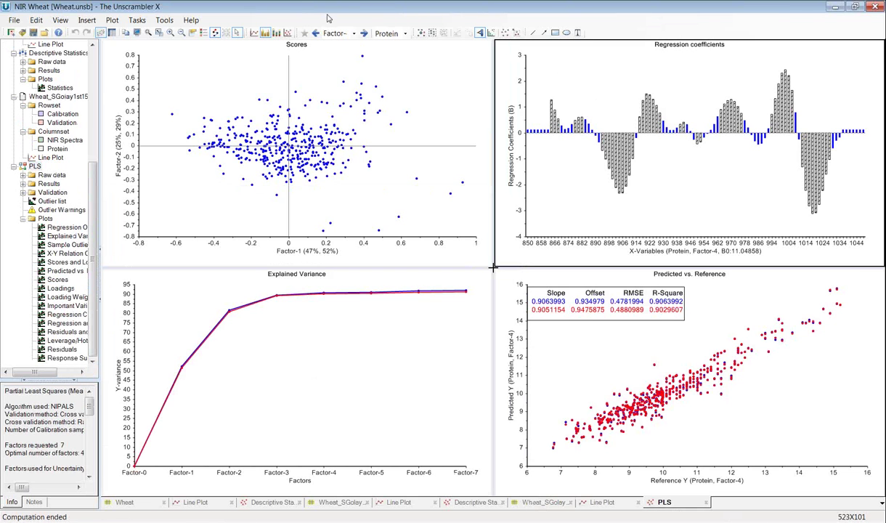
click(253, 32)
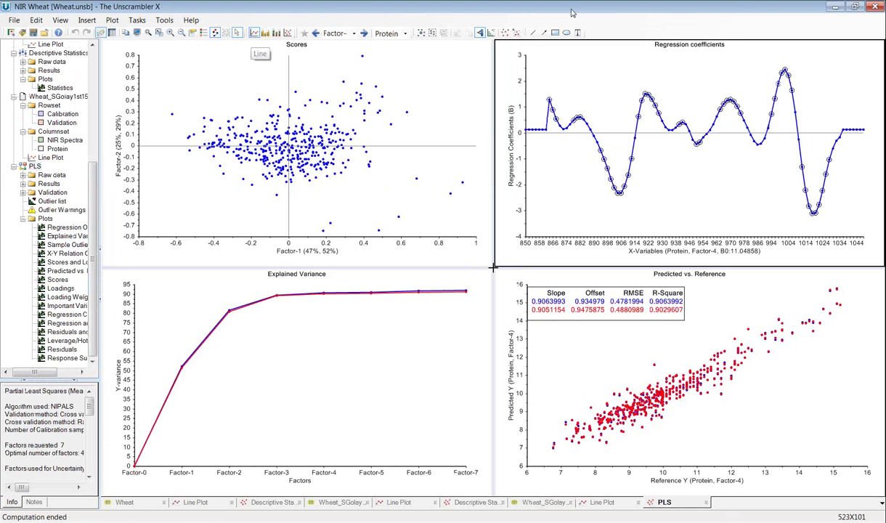
click(481, 32)
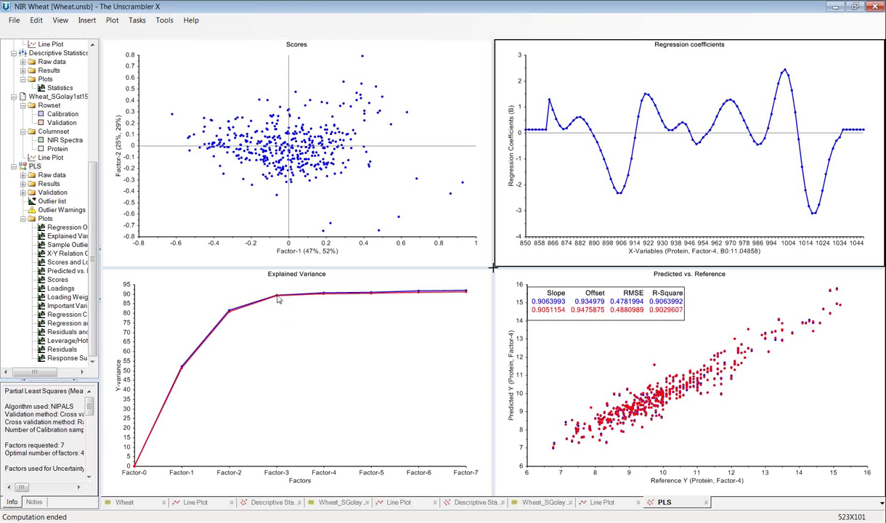
- Step the Predicted vs Reference results back to Factor-3 (R-square 0.895, RMSE 0.507)
click(277, 296)
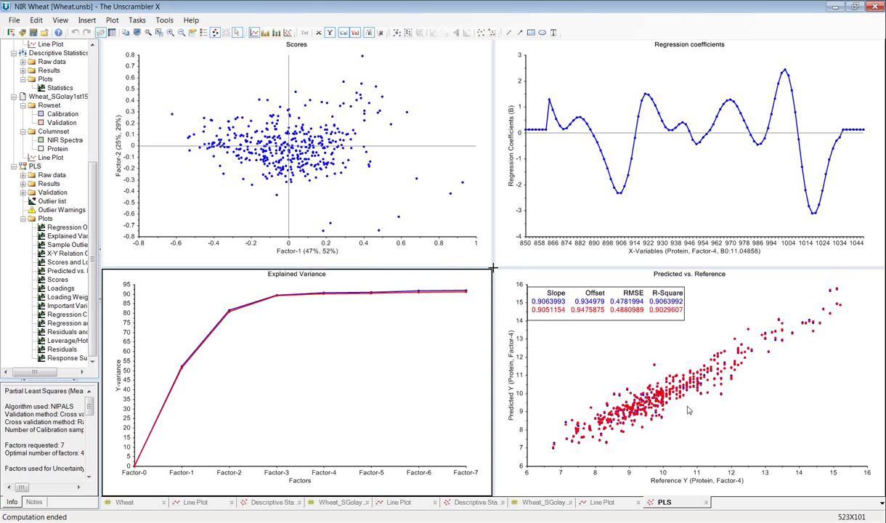
click(656, 389)
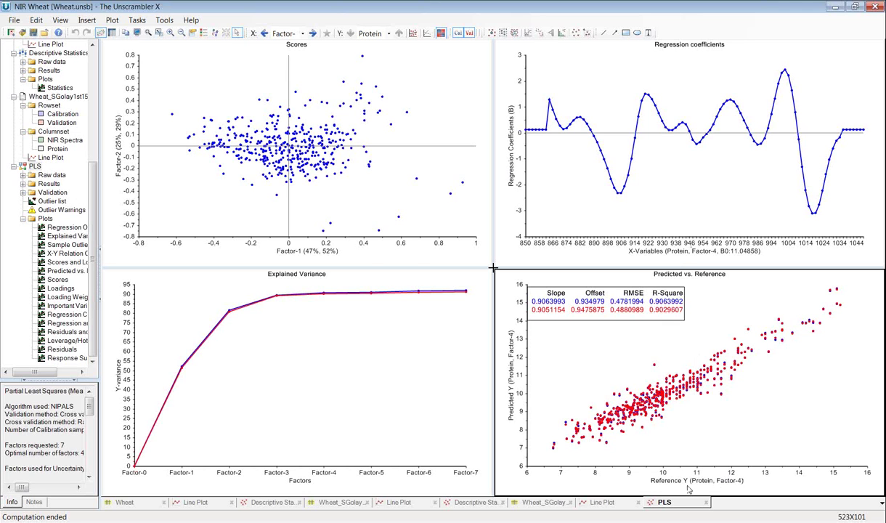
mouse_move(325, 294)
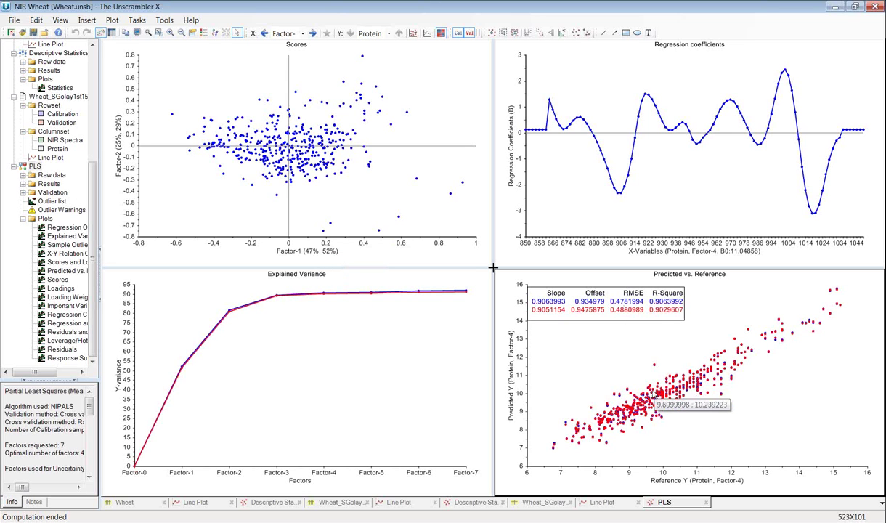
mouse_move(284, 293)
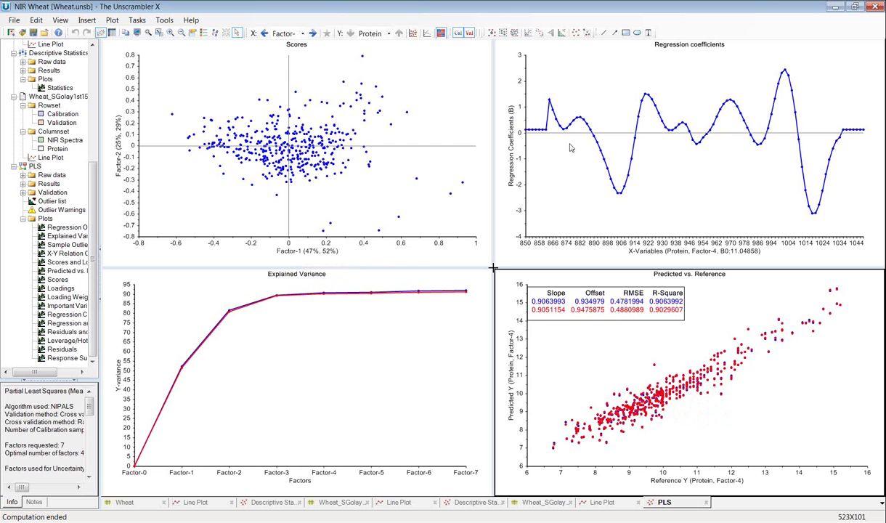
click(265, 34)
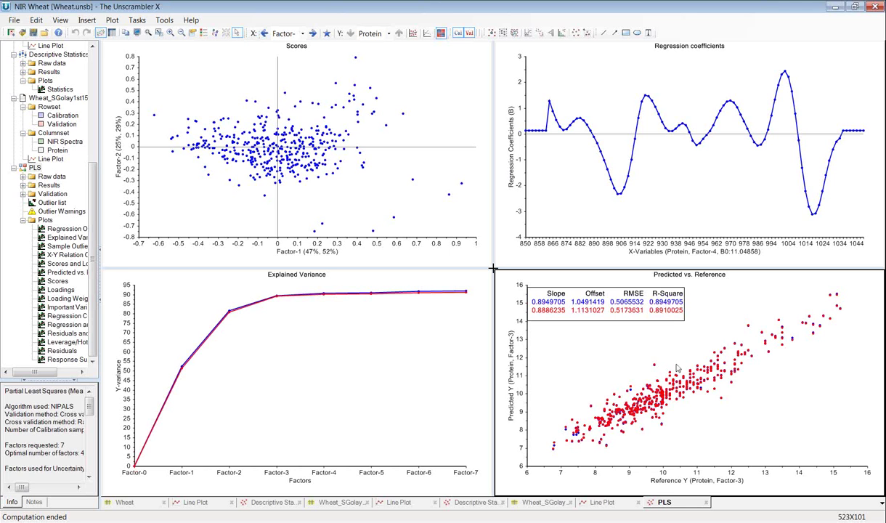
click(399, 292)
click(573, 100)
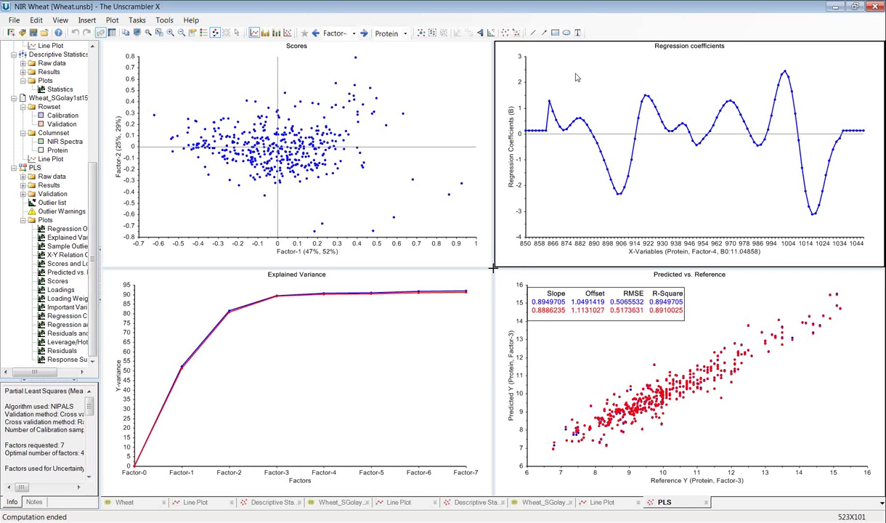
- Replace the regression coefficients pane with a PLS X-loadings line plot
right_click(576, 77)
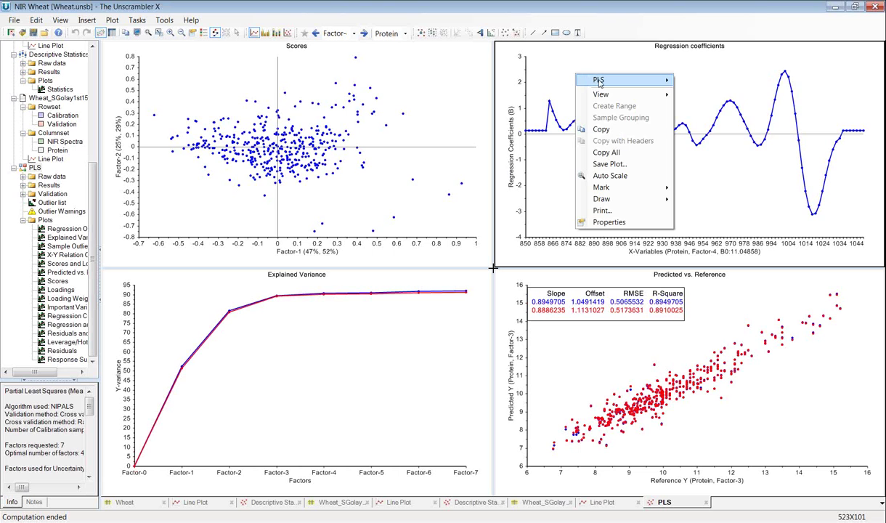
mouse_move(602, 83)
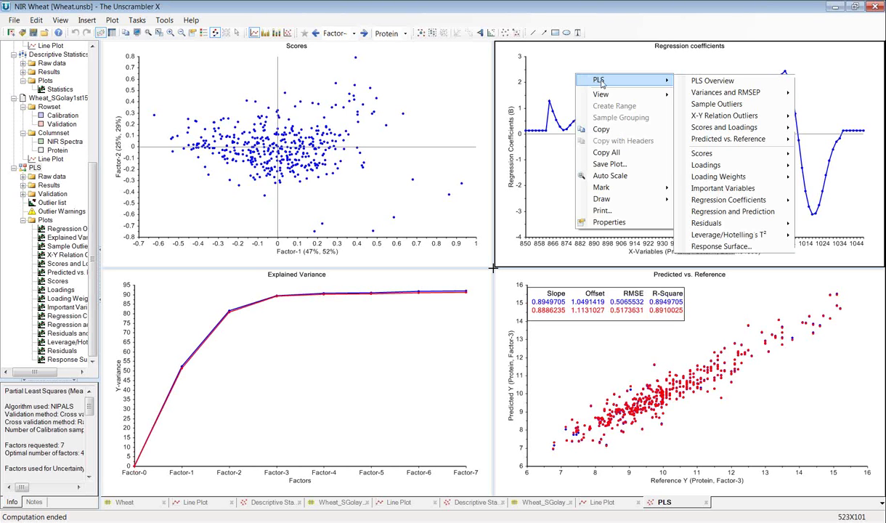
mouse_move(764, 171)
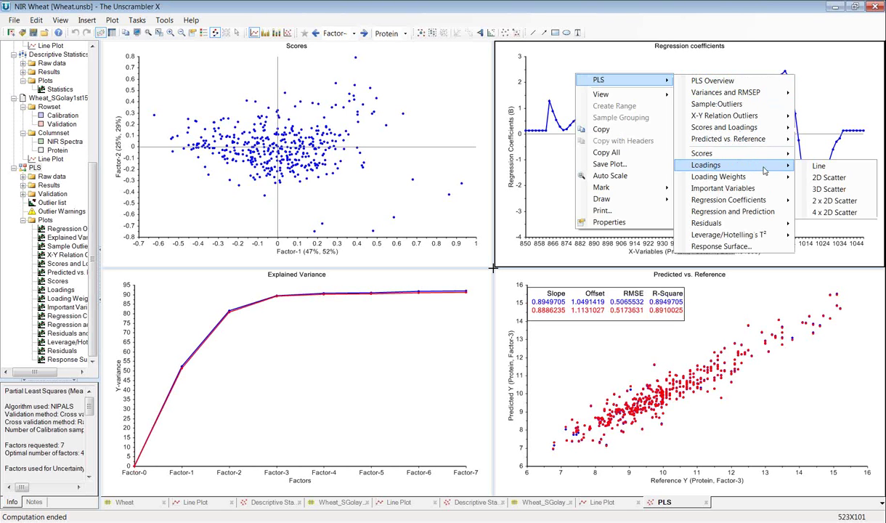
click(833, 169)
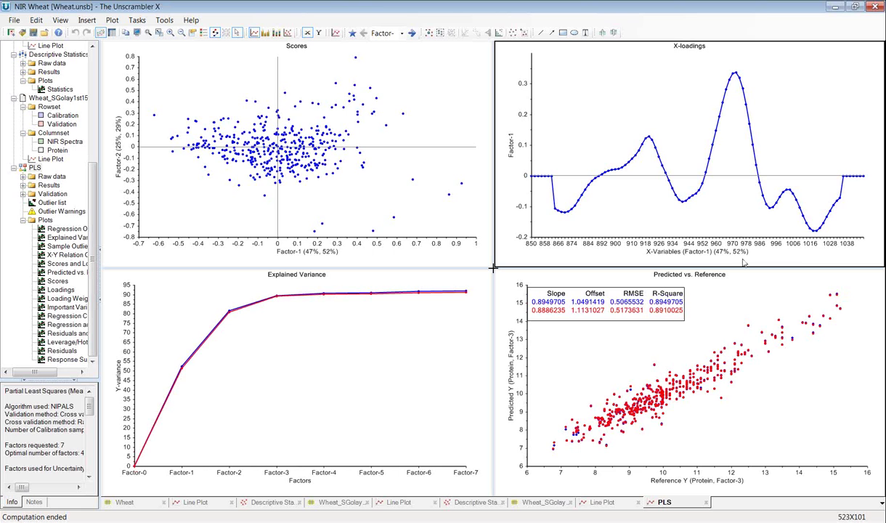
- Step the X-loadings through Factor-2, Factor-3 and Factor-4
click(412, 34)
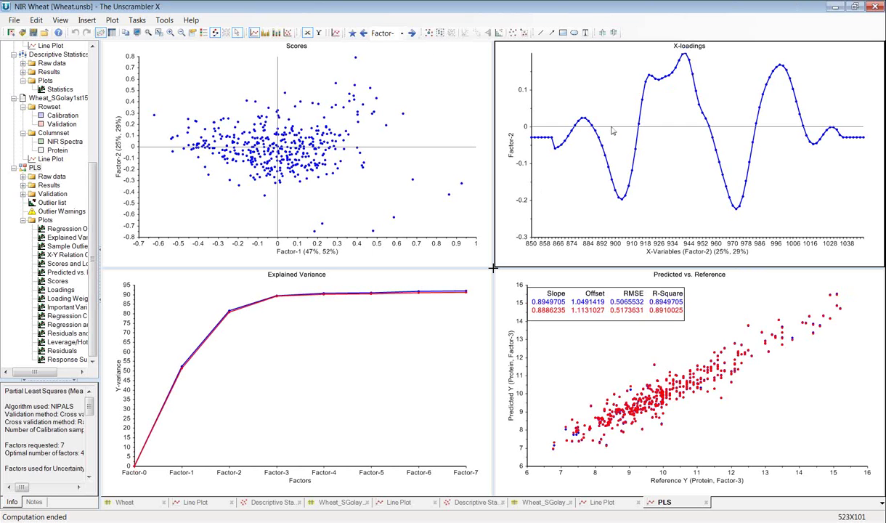
click(412, 34)
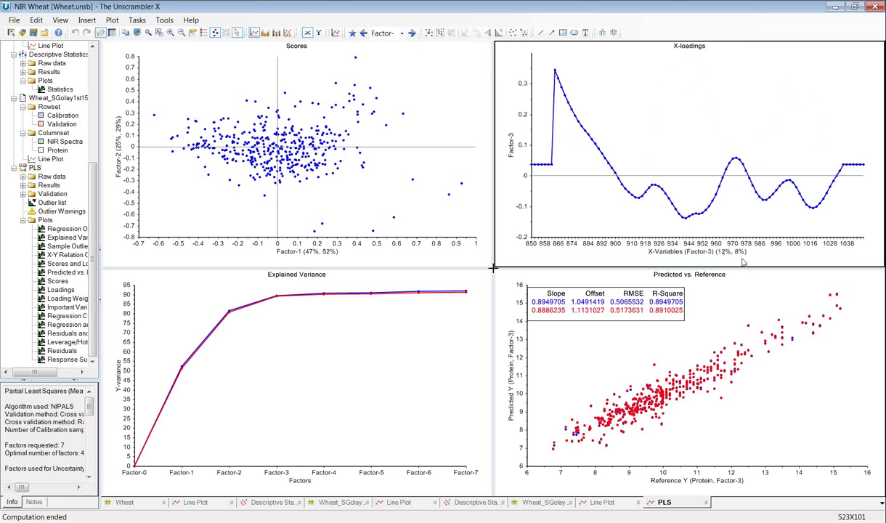
click(413, 35)
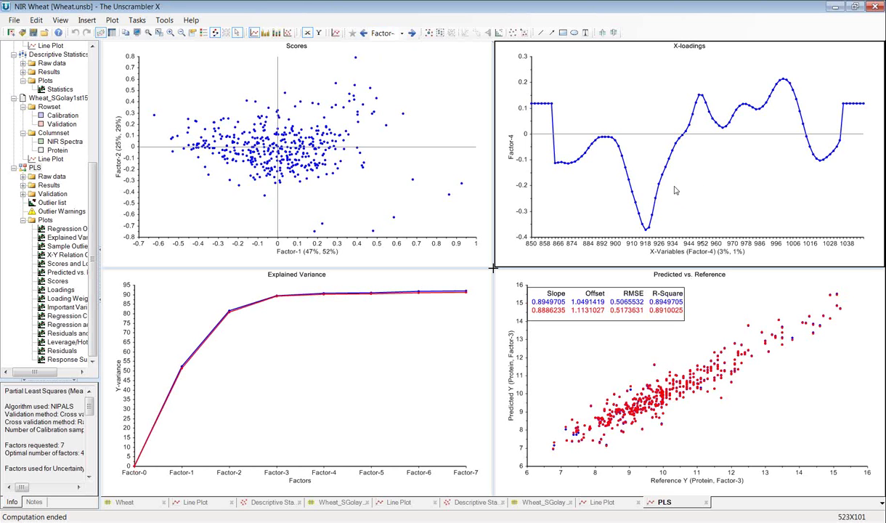
- Overlay X-loadings for factors 1-4 by entering the range 1-4
click(390, 32)
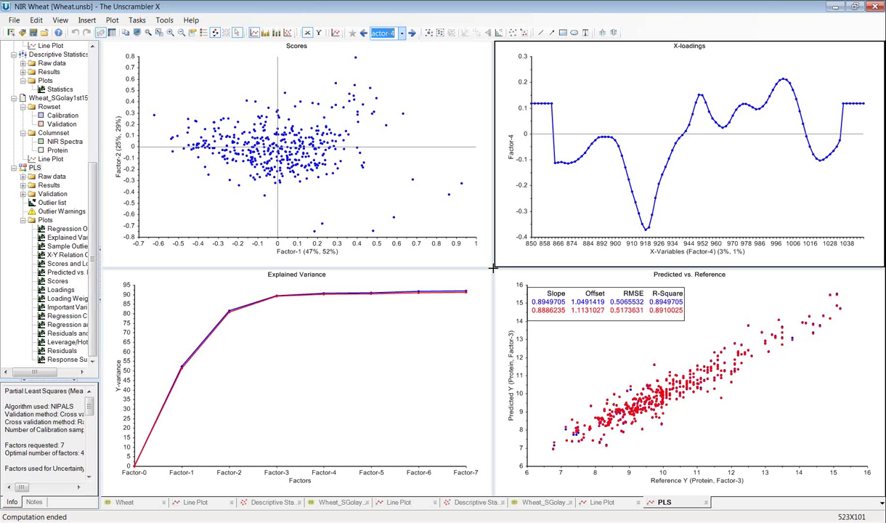
text(1)
key(Return)
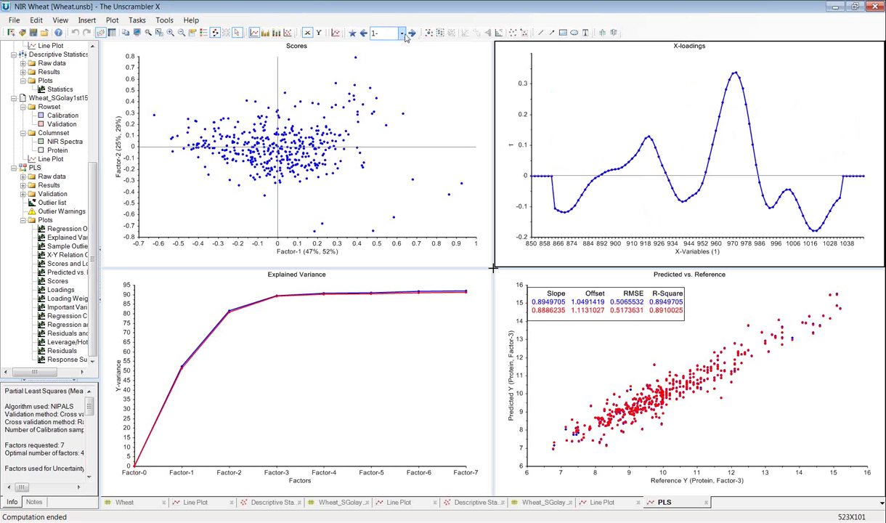
click(402, 33)
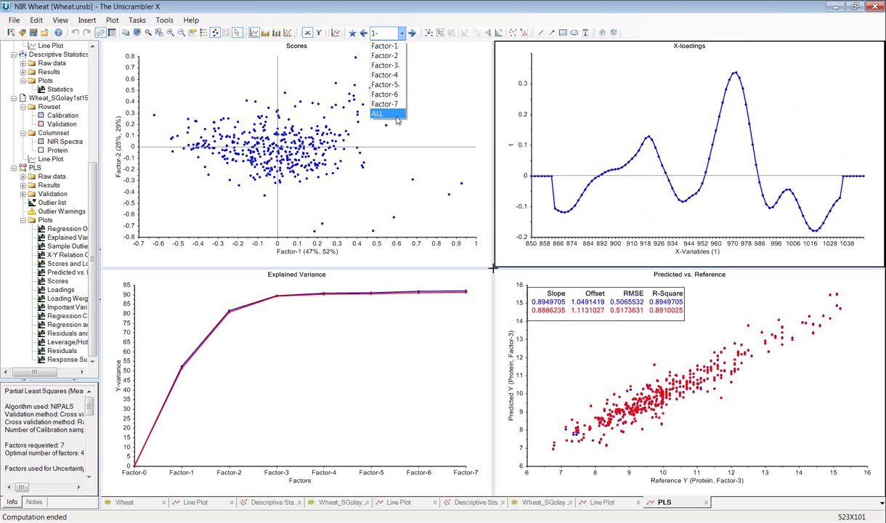
click(385, 31)
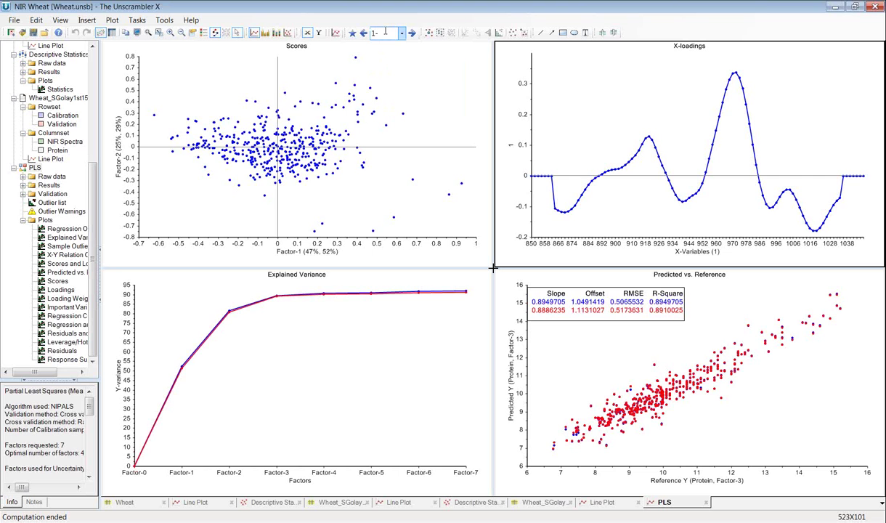
double_click(388, 33)
text(1-4)
key(Return)
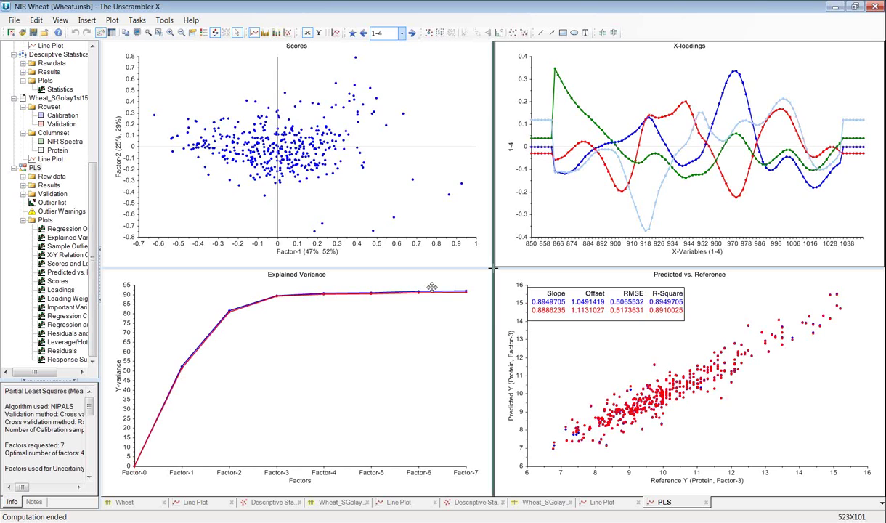
- Drag the pane splitter to widen the X-loadings and predicted vs. reference plots
drag(433, 288, 244, 325)
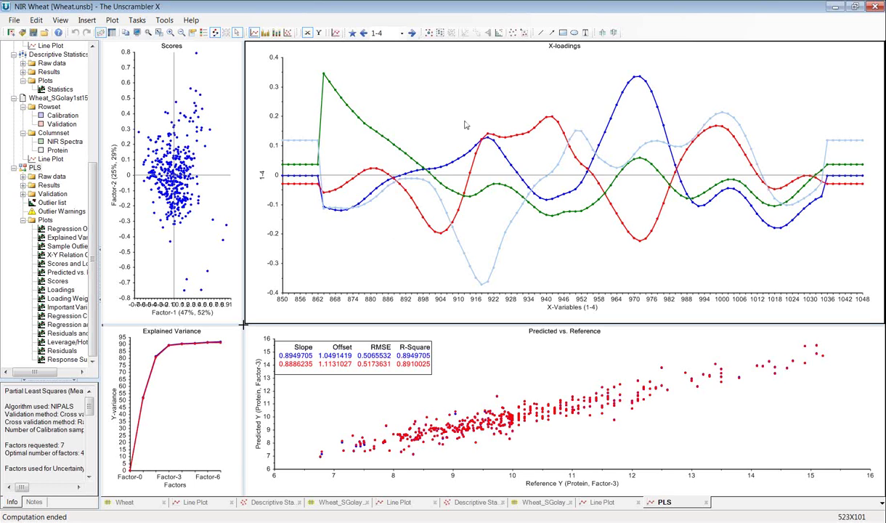
- Switch to correlation loadings with a factor legend, dismissing the Windows colour-scheme prompt
click(336, 34)
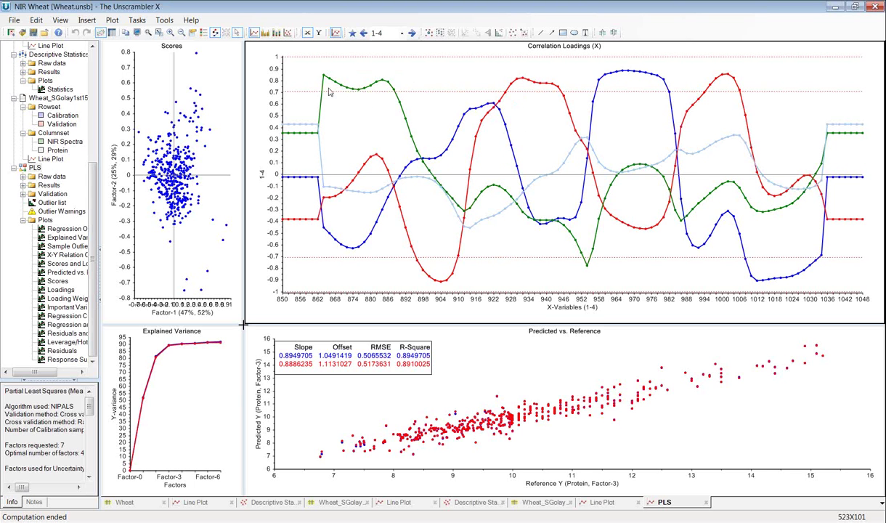
click(204, 32)
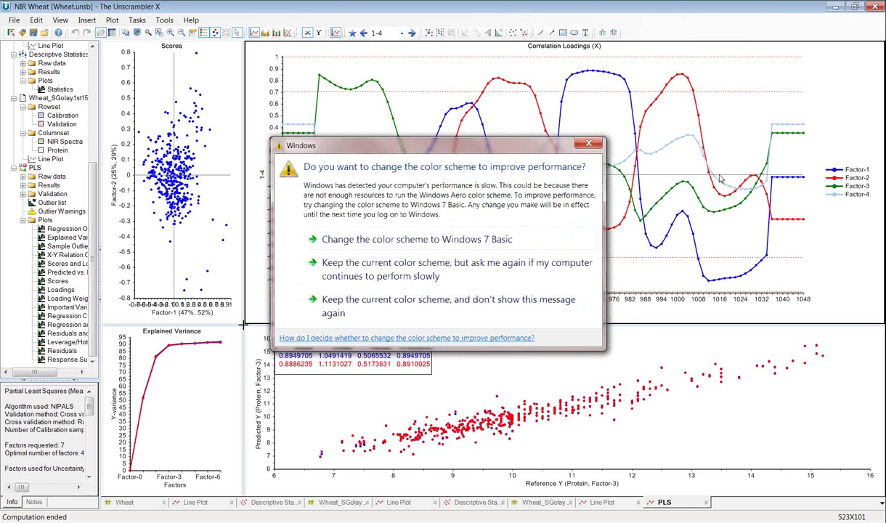
click(588, 143)
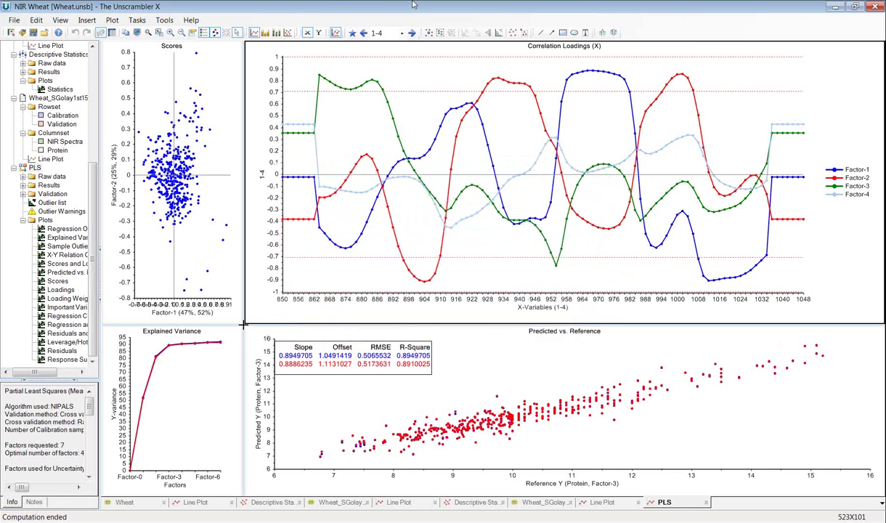
- Set the factor range to 1-3 and resize the panes into an even grid
click(393, 32)
text(1-3)
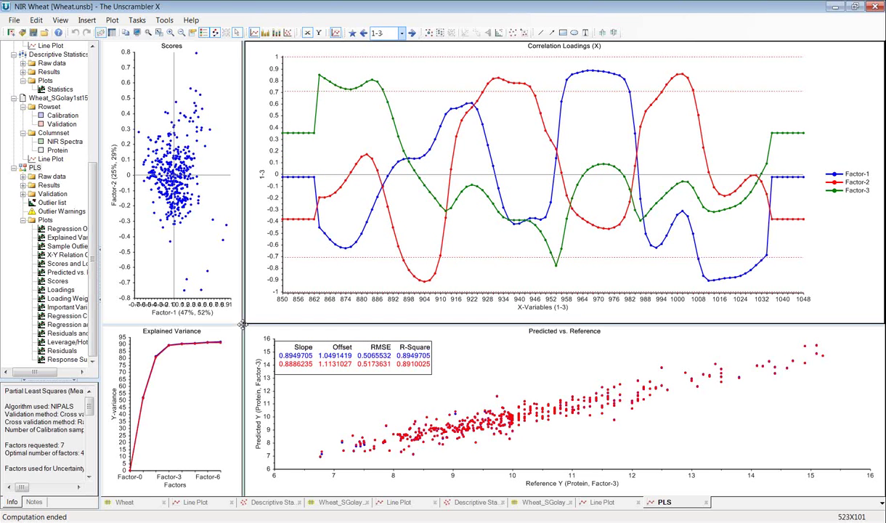
drag(244, 324, 322, 174)
- Select the Predicted vs. Reference pane
click(581, 354)
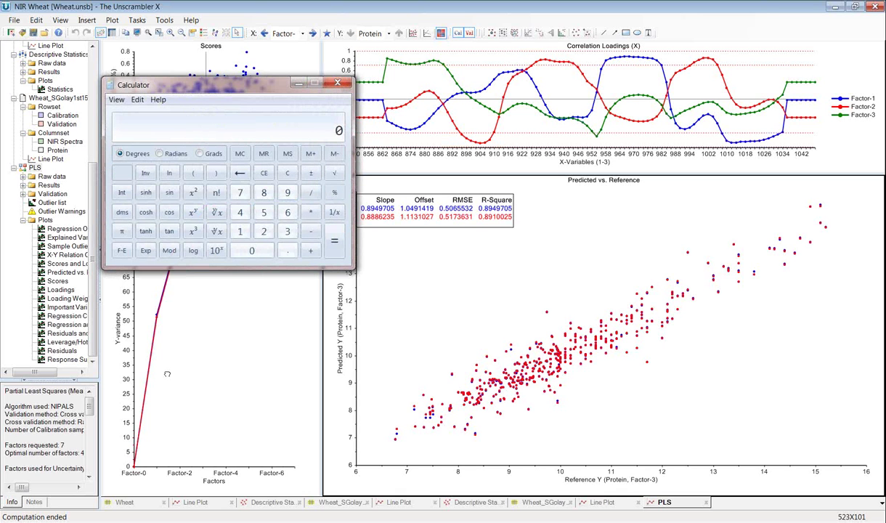
- Compute 0.517 − 0.47 = 0.047 in Windows Calculator, then close the Calculator
text(.517)
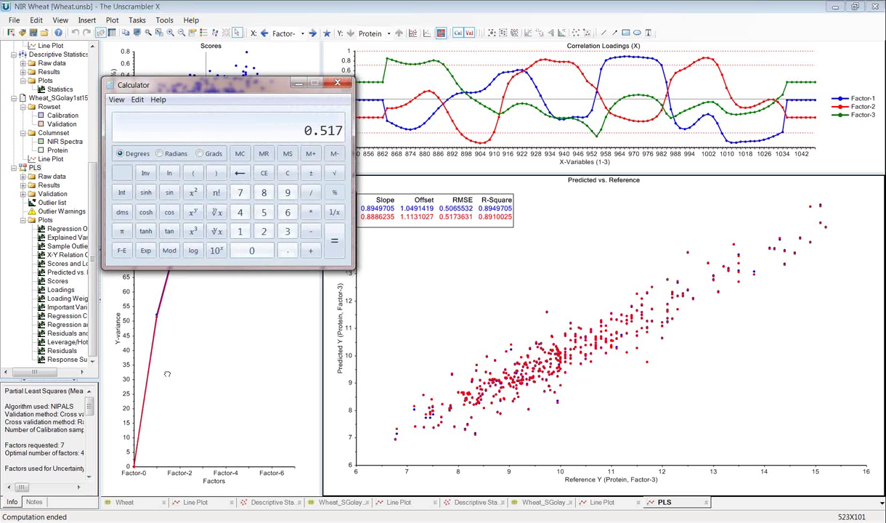
text(-0.47)
key(Return)
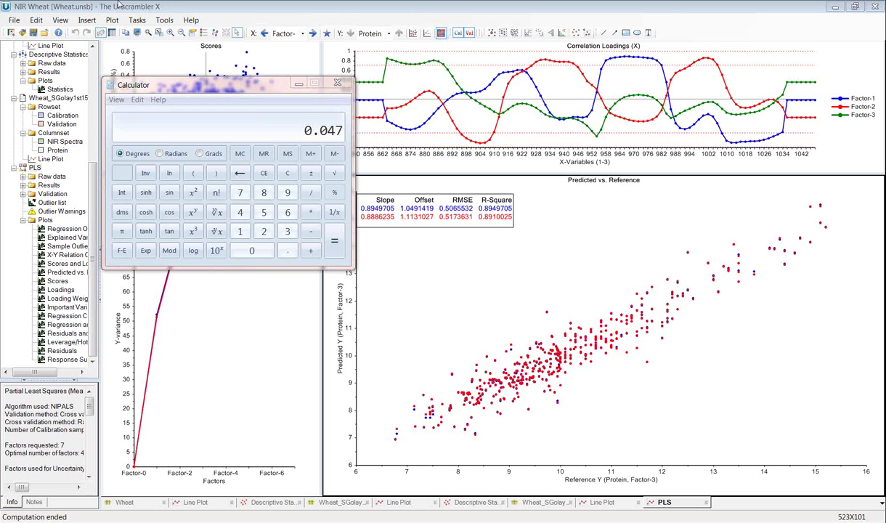
click(337, 82)
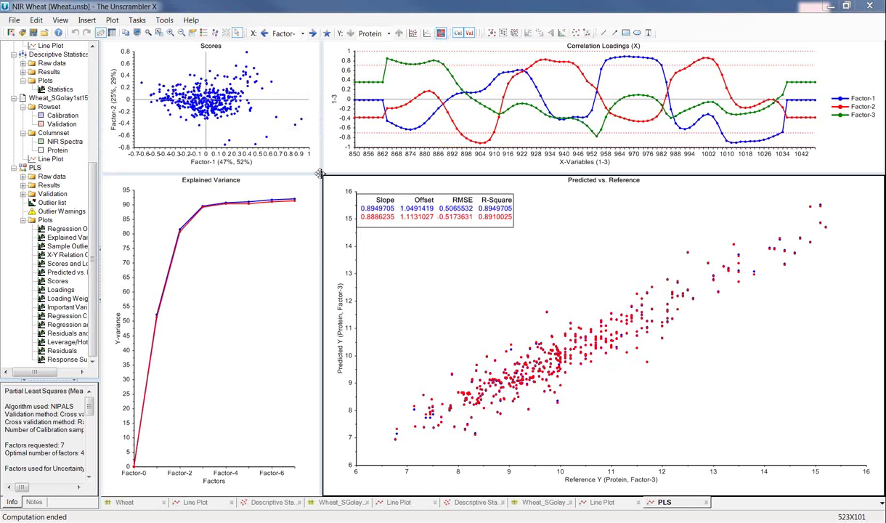
- Resize the four panes equally and replace Explained Variance with PLS Residuals and Influence plots
drag(321, 175, 493, 269)
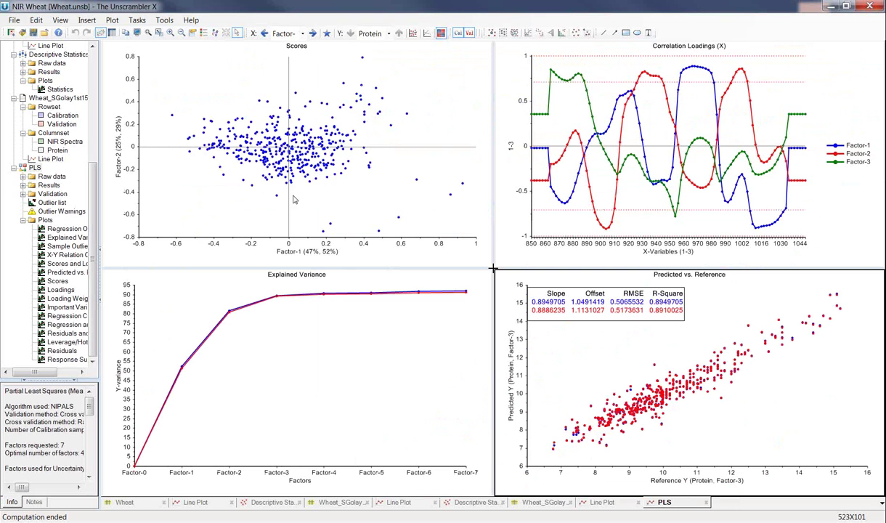
right_click(270, 335)
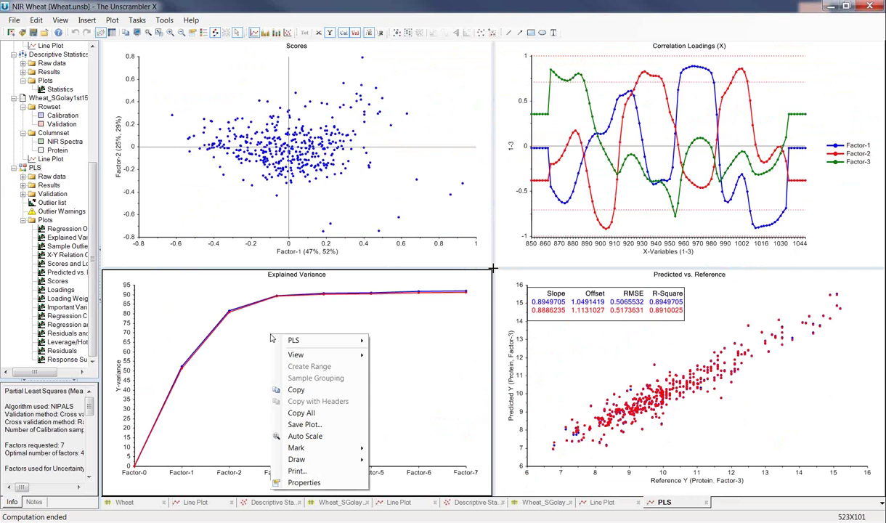
mouse_move(290, 340)
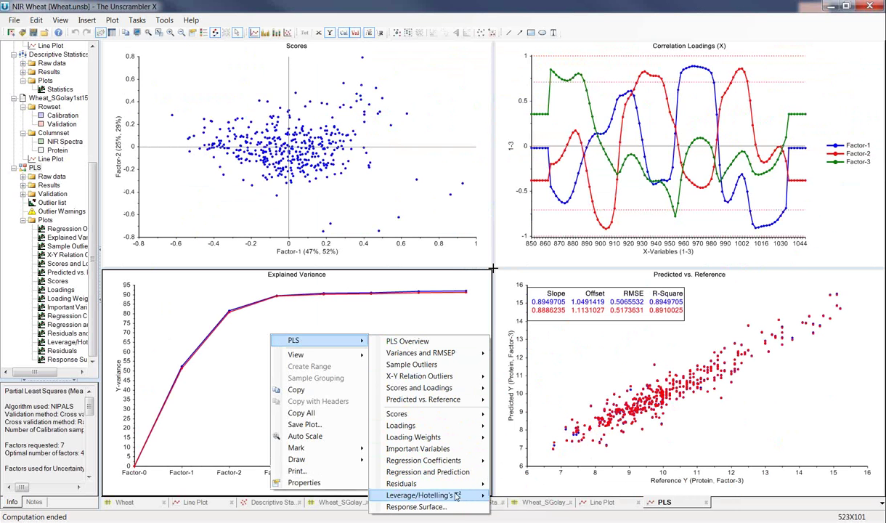
mouse_move(436, 483)
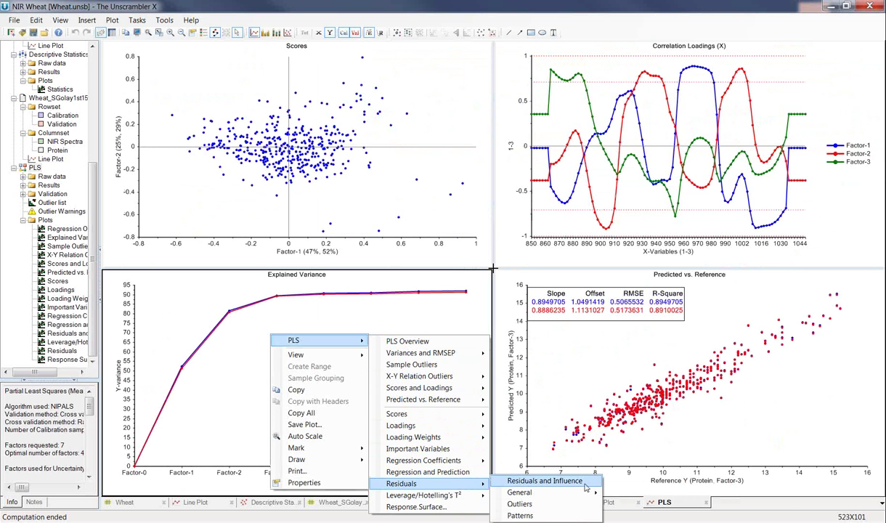
click(586, 486)
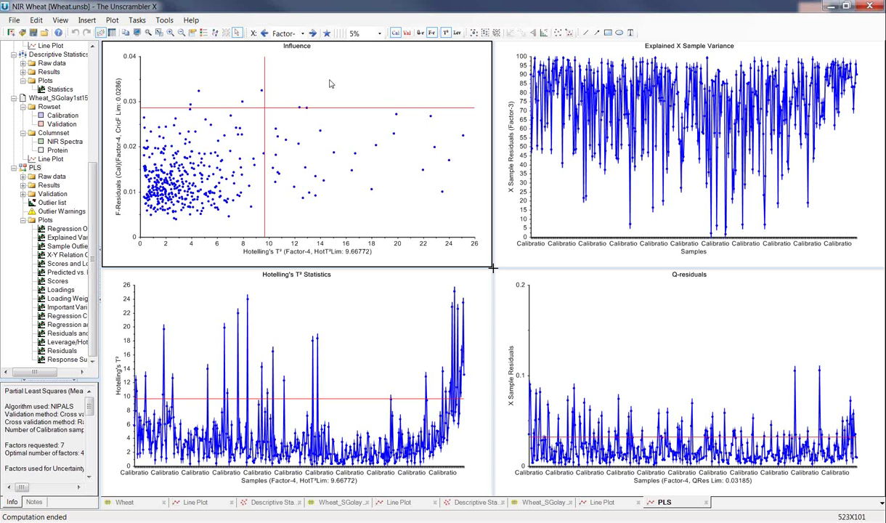
- Try 1% and 10% confidence limits on the influence plot, then return to 5%
click(379, 33)
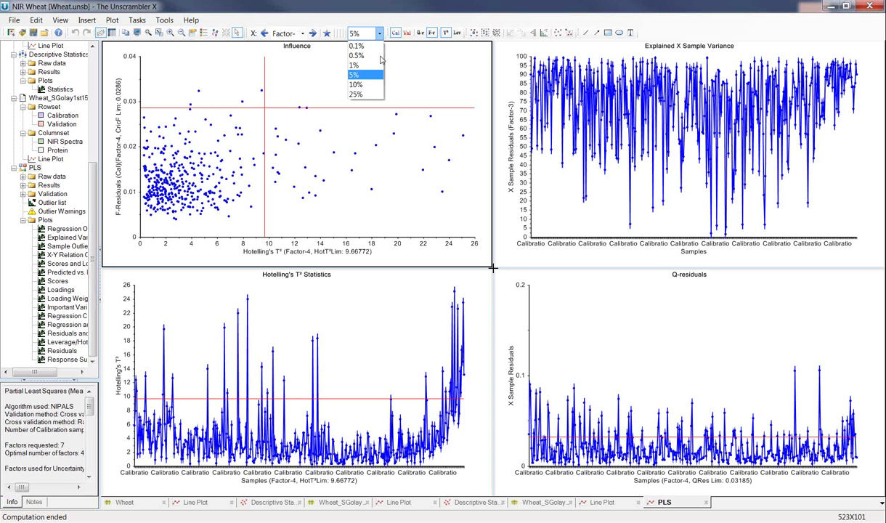
click(358, 64)
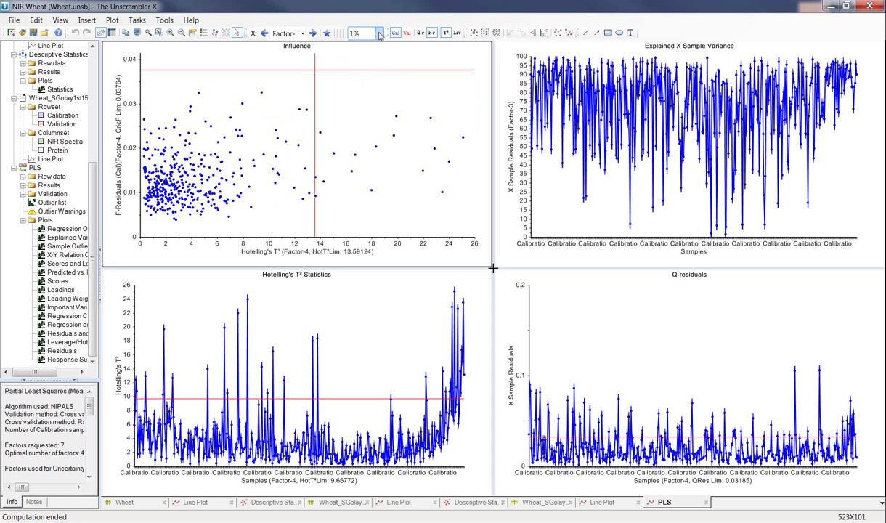
click(379, 33)
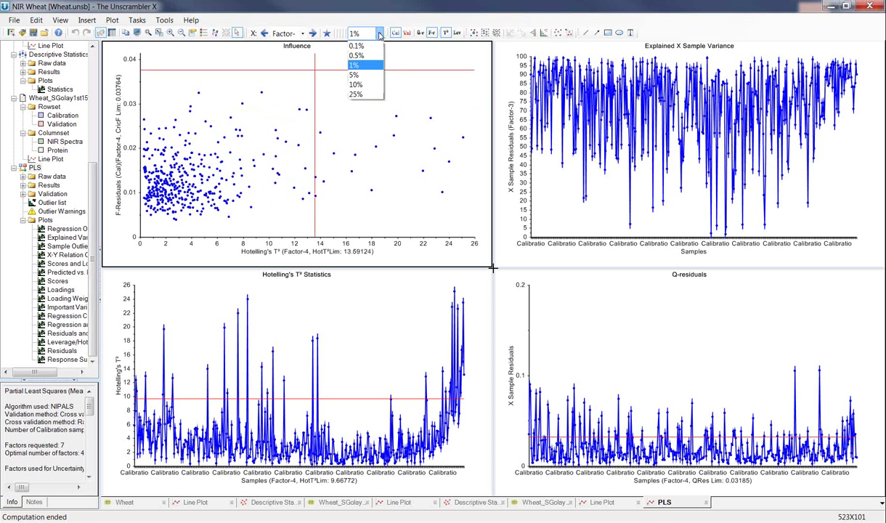
click(363, 83)
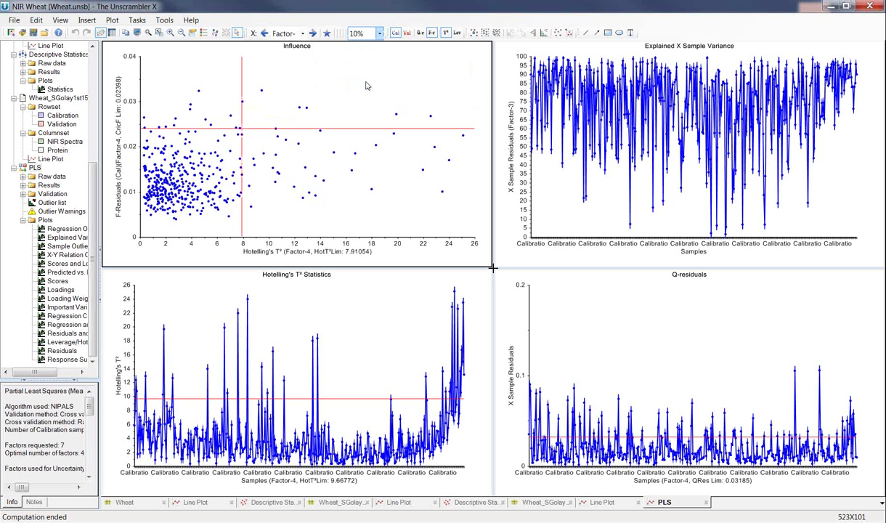
click(379, 33)
click(367, 75)
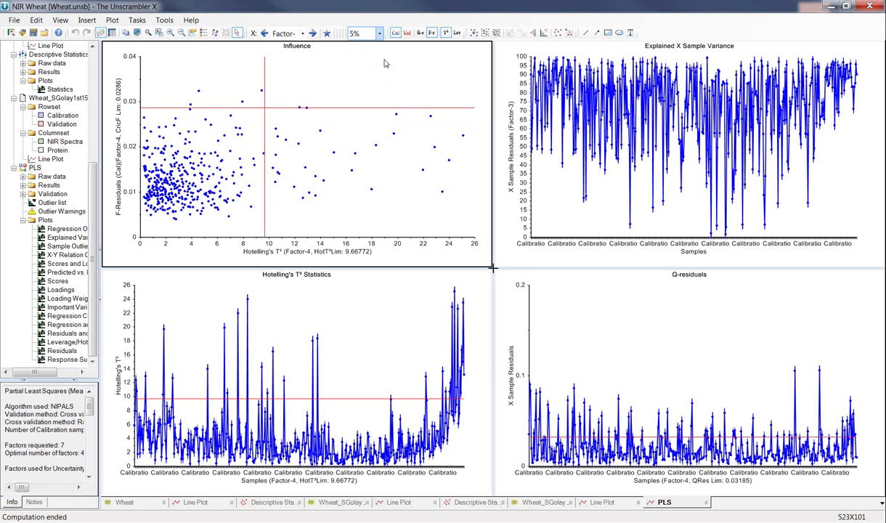
- Plot Q-residuals against Hotelling's T² instead of F-residuals
click(420, 34)
click(430, 35)
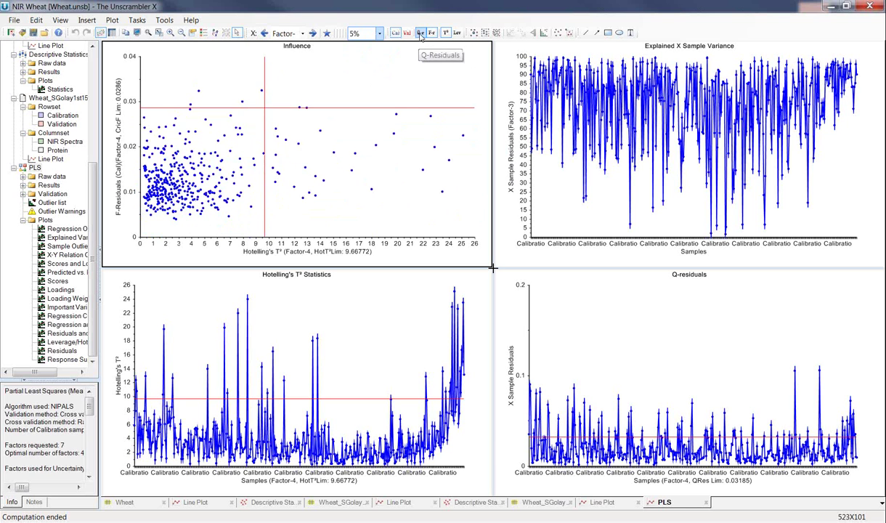
click(420, 34)
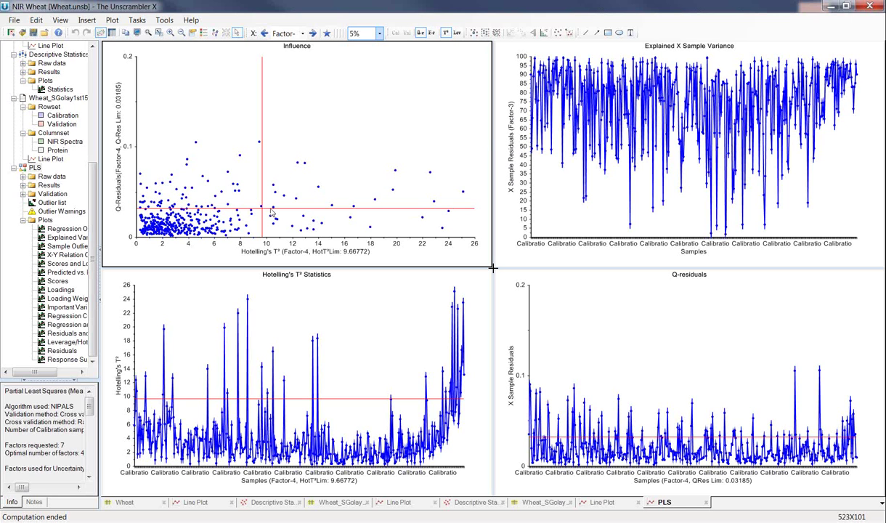
- Rectangle-mark the upper-right Influence samples and view them circled in Regression Overview
click(484, 32)
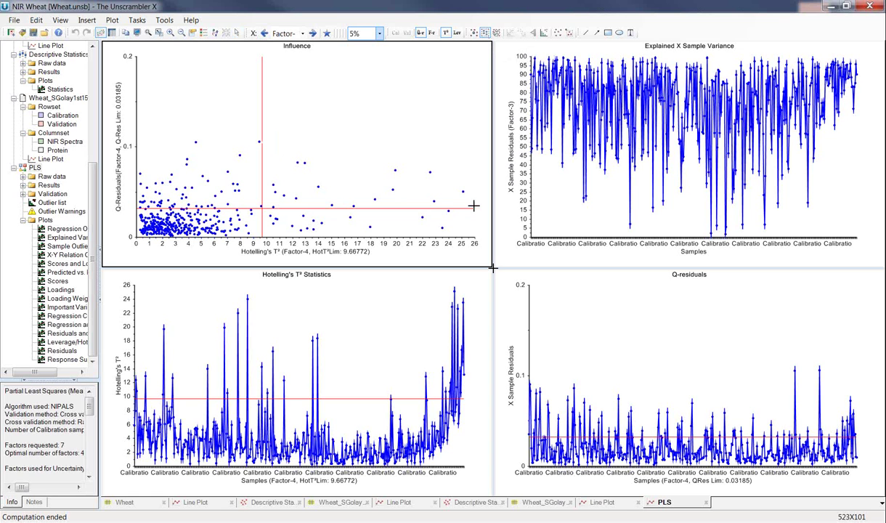
drag(473, 206, 262, 180)
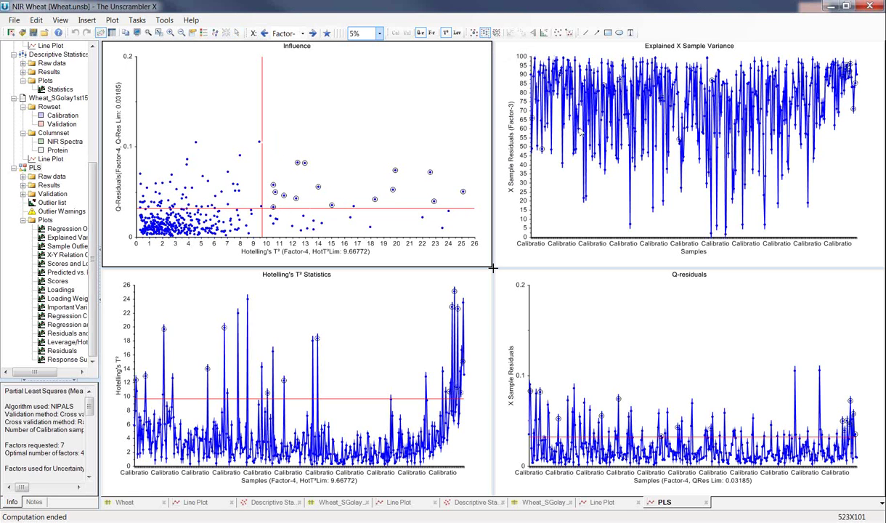
click(72, 229)
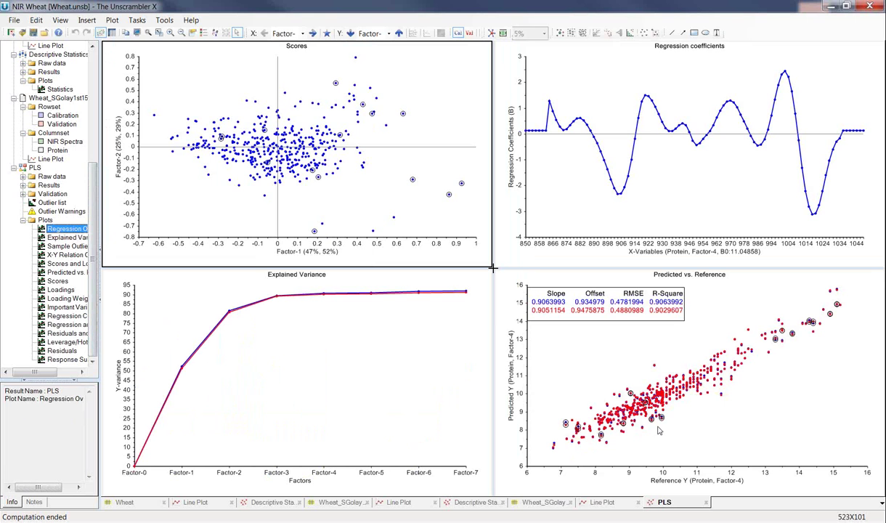
- Add regression lines, recalculate PLS without marked samples as PLS(1), and show Factor-3
click(612, 408)
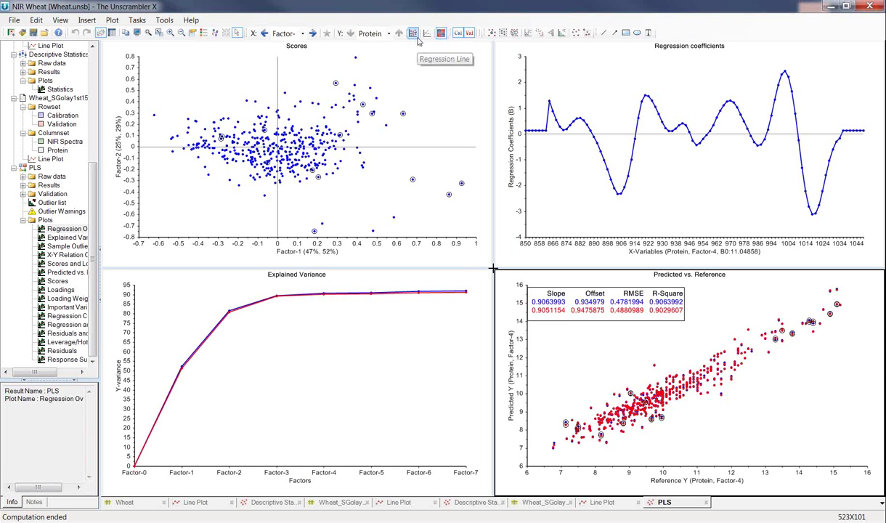
click(413, 34)
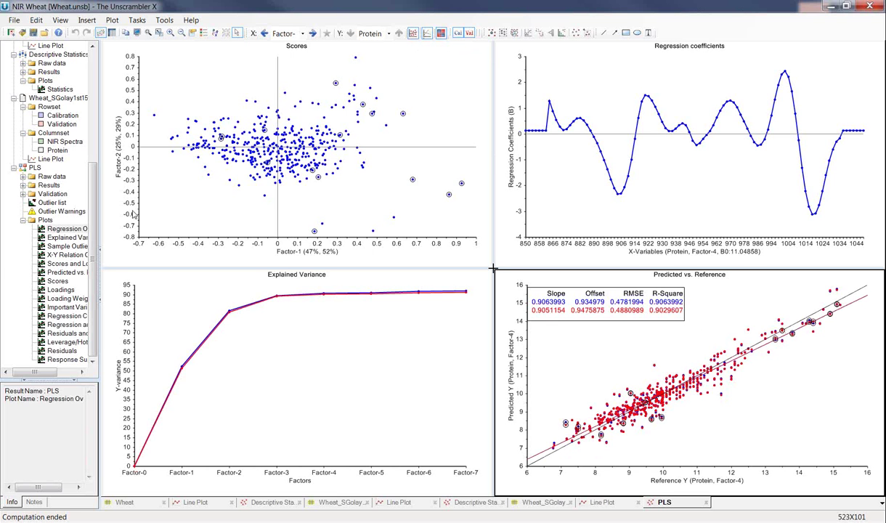
right_click(34, 169)
mouse_move(80, 172)
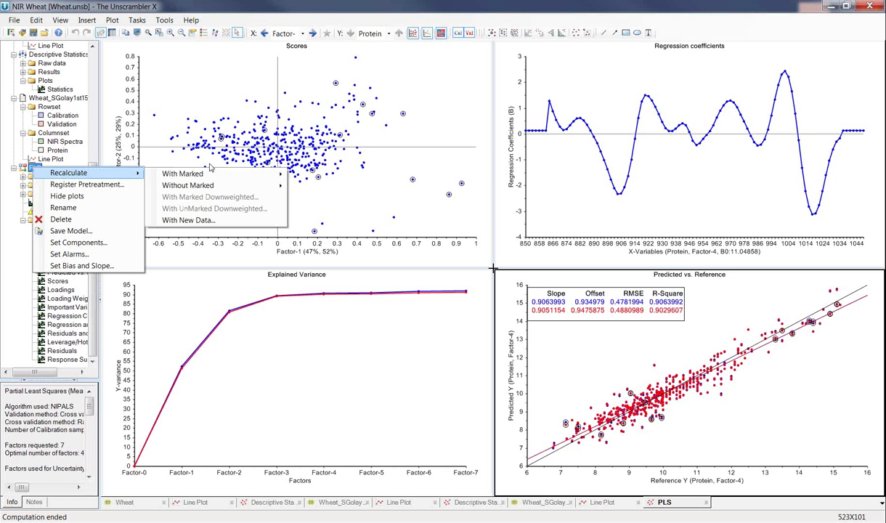
mouse_move(238, 185)
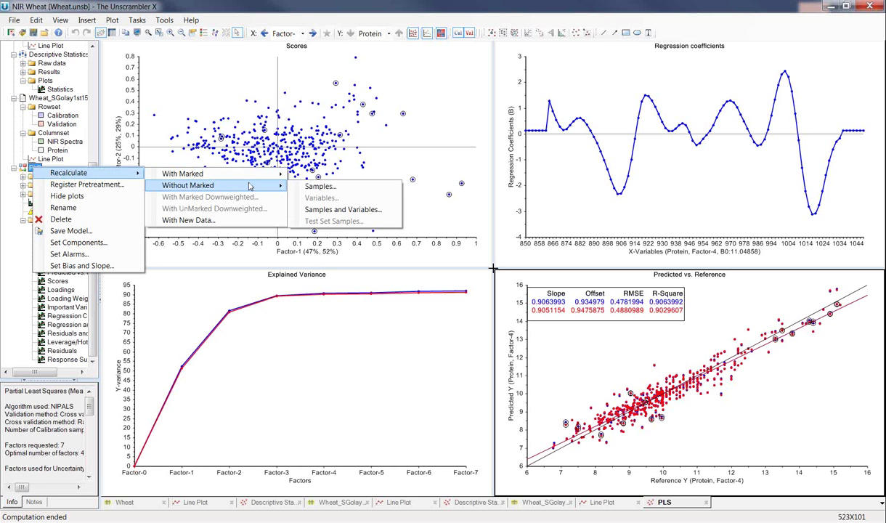
click(327, 192)
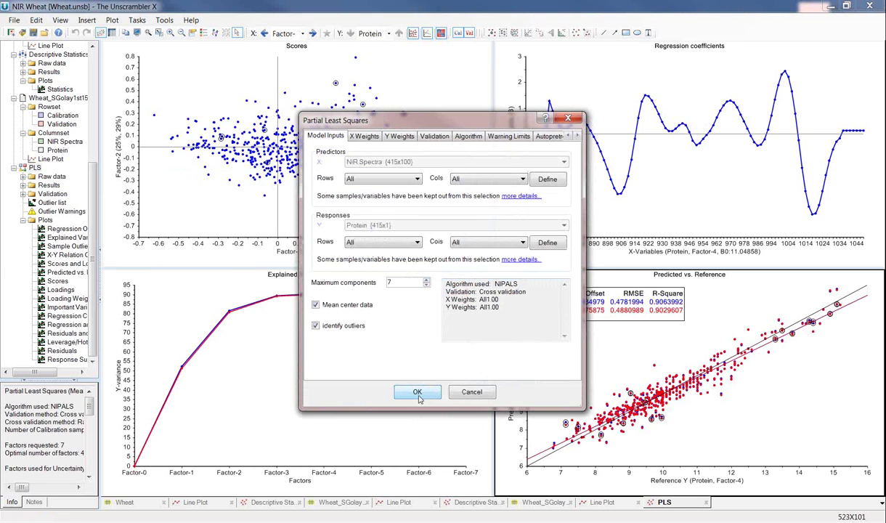
click(417, 392)
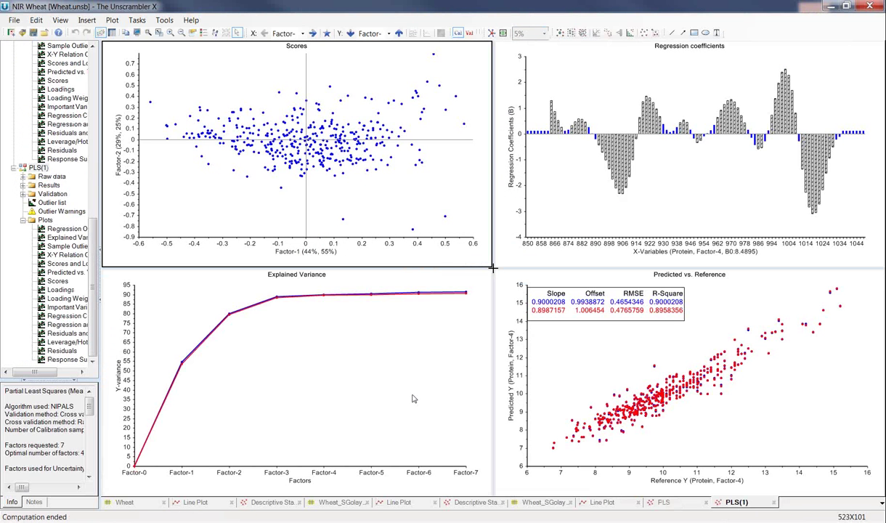
click(623, 343)
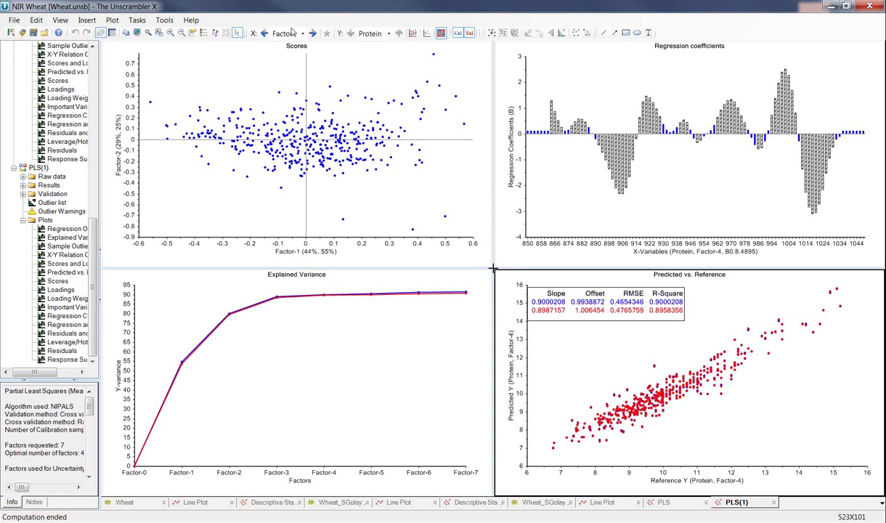
click(264, 35)
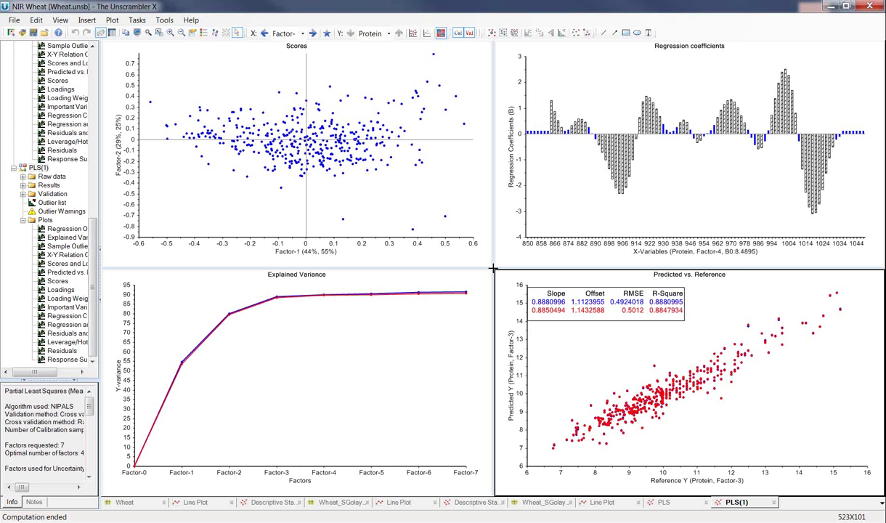
- Delete the PLS(1) model and reselect the original PLS model
right_click(37, 167)
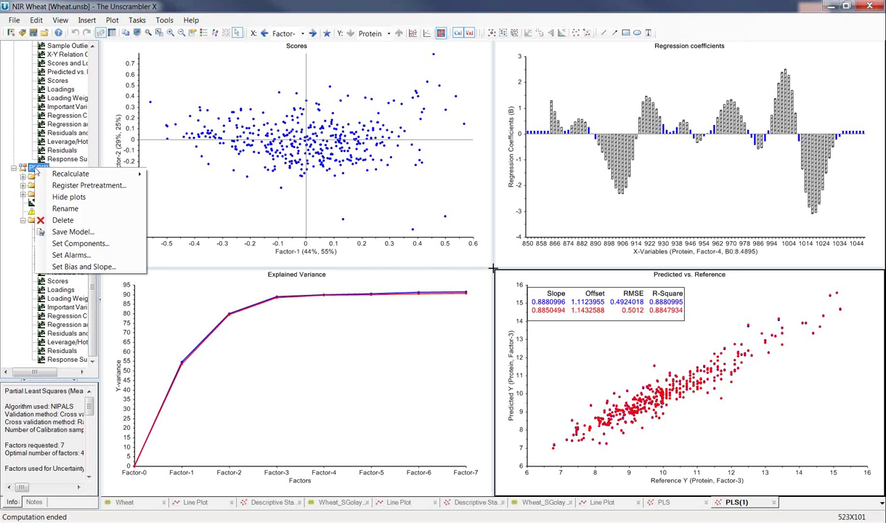
click(78, 194)
click(427, 305)
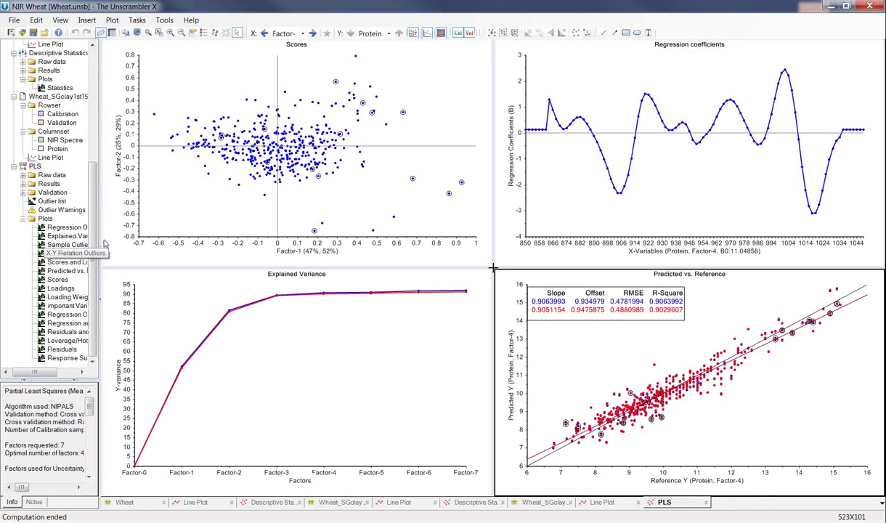
click(34, 165)
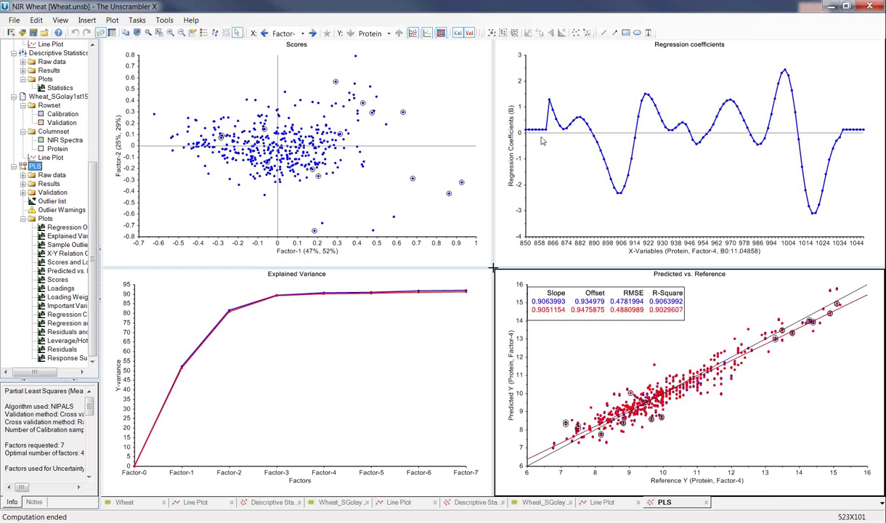
- Mark the flat near-zero regression coefficients between 850 and 866
mouse_move(546, 135)
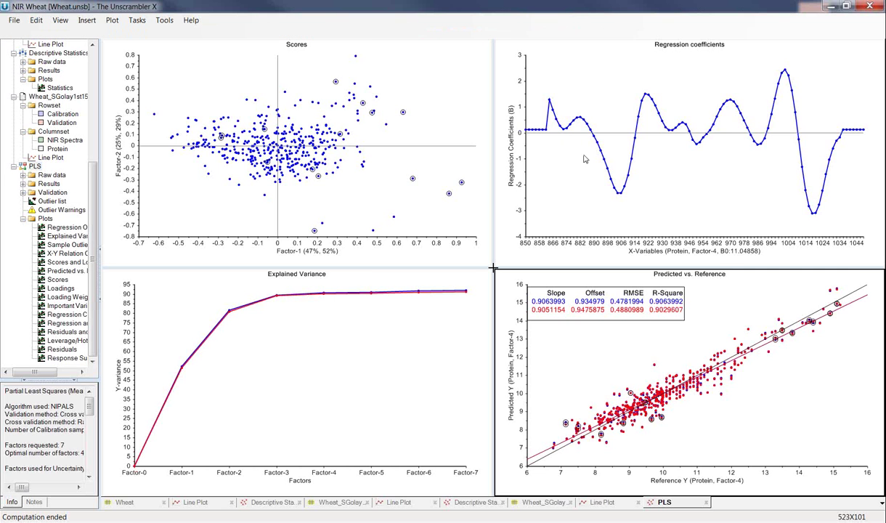
drag(560, 165, 595, 163)
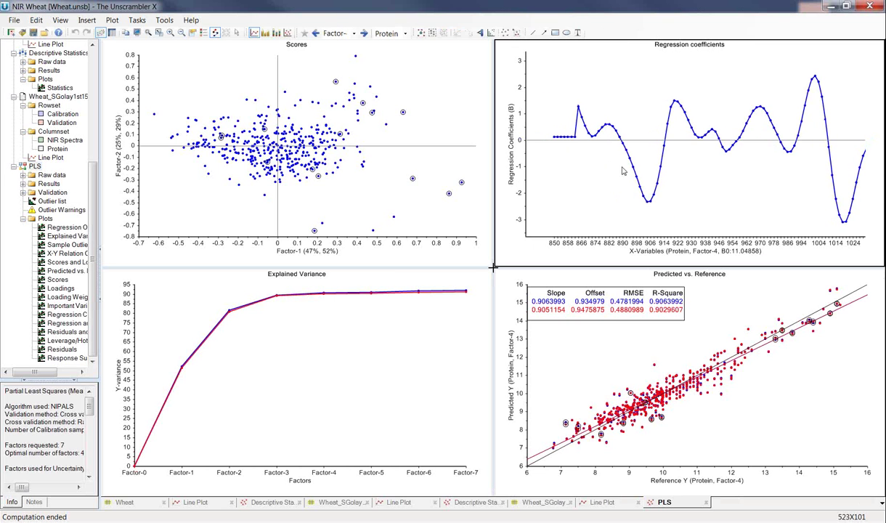
click(431, 33)
drag(577, 152, 550, 130)
click(432, 35)
- Pan right and mark the flat coefficients near 1038–1048
drag(644, 144, 472, 151)
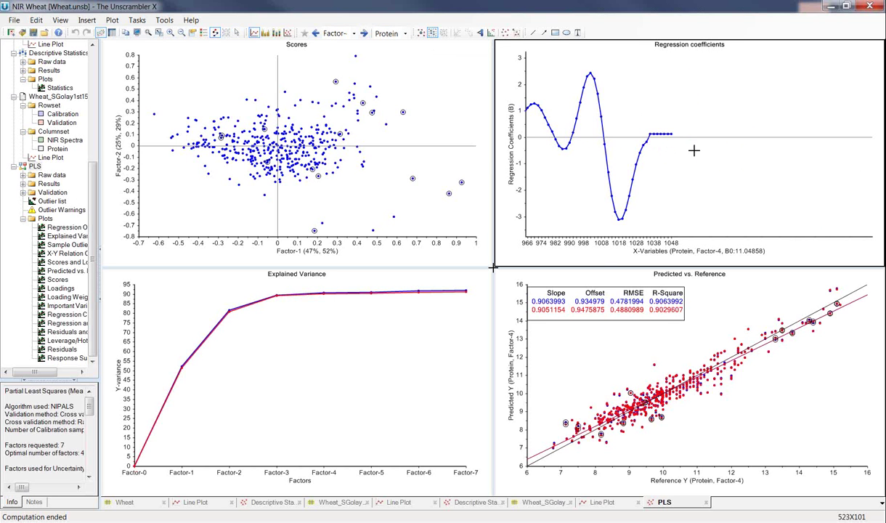
drag(695, 148, 643, 128)
click(380, 138)
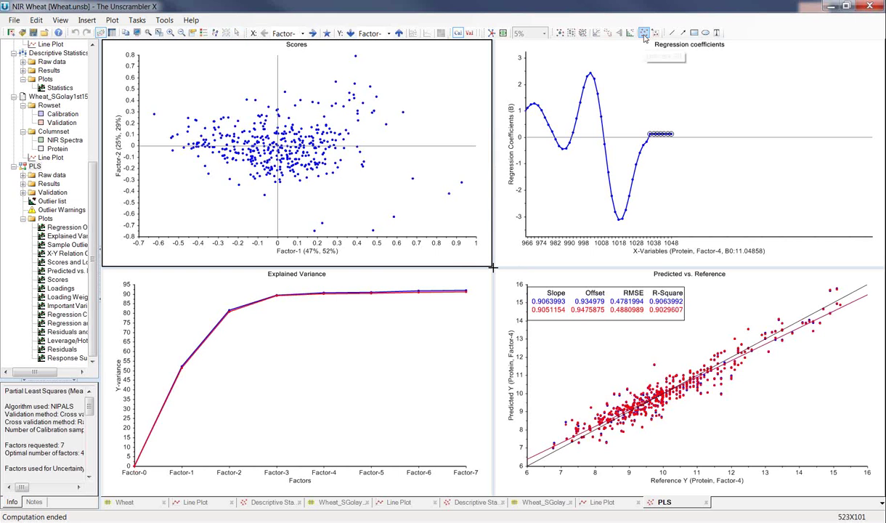
- Recalculate the PLS model without the marked variables, creating PLS(1)
right_click(31, 166)
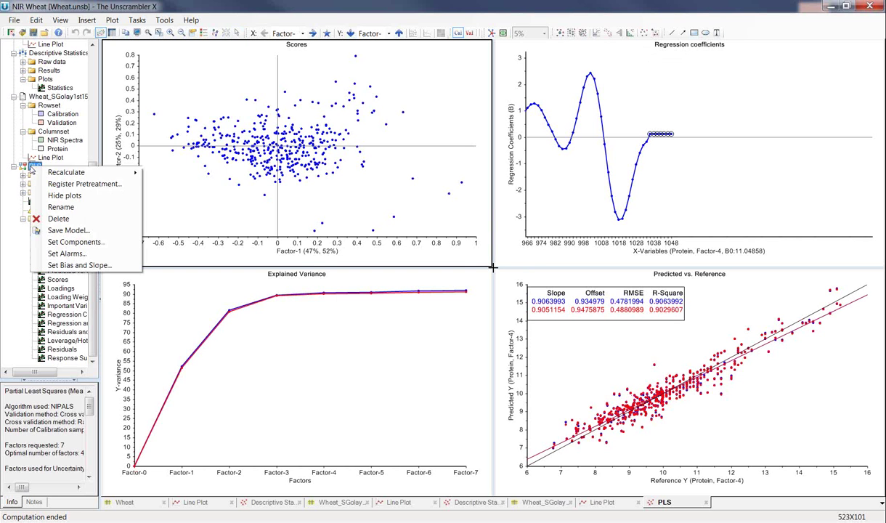
mouse_move(53, 173)
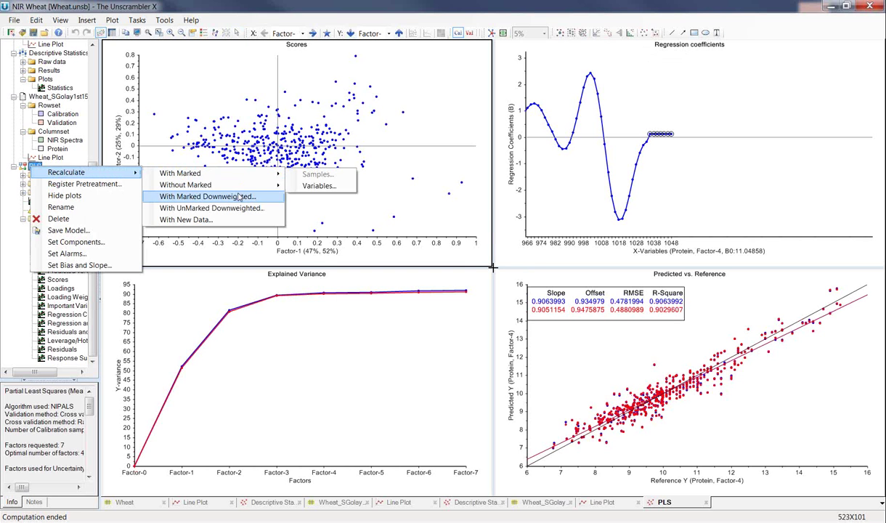
mouse_move(218, 185)
click(323, 198)
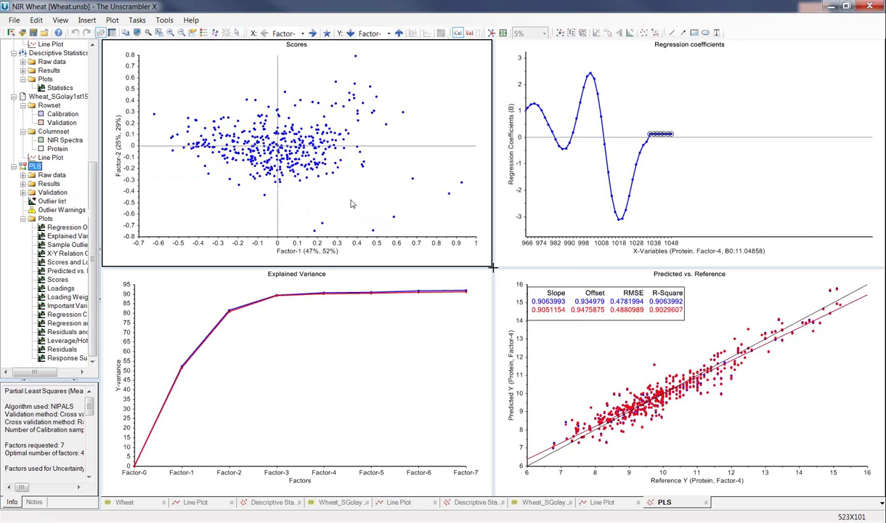
click(418, 391)
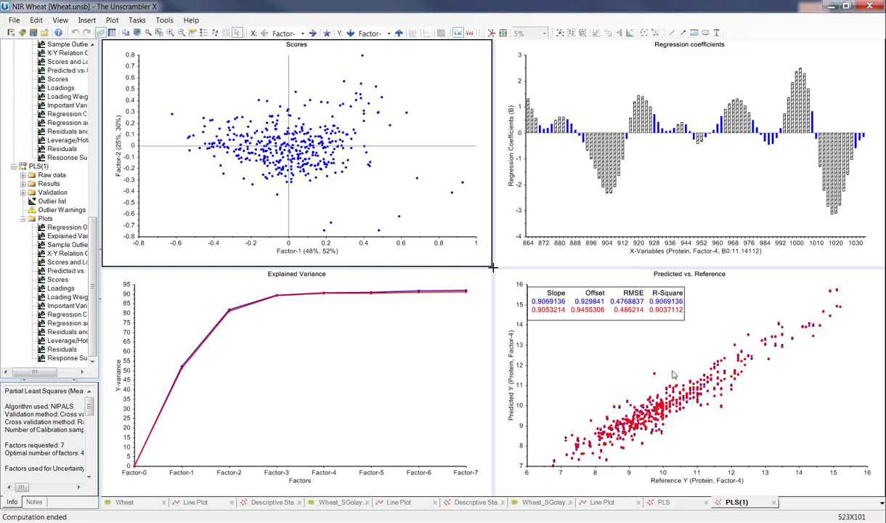
click(673, 374)
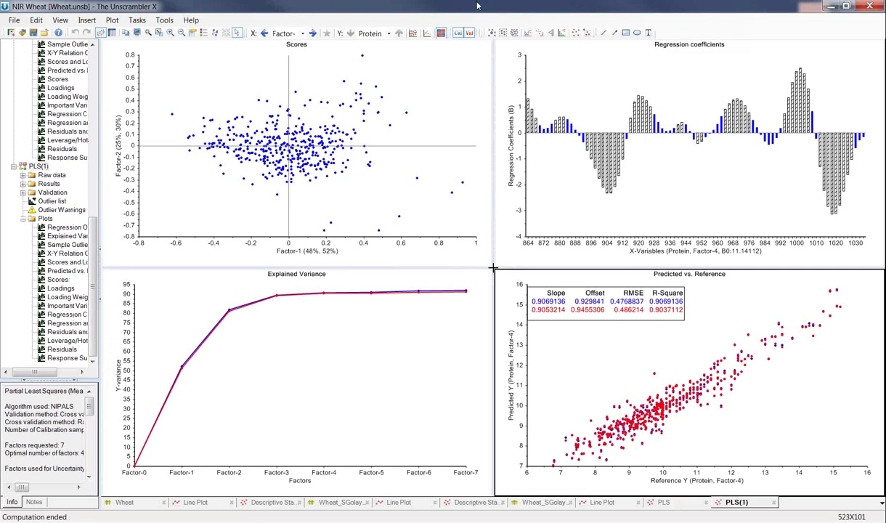
- Step PLS(1)'s Predicted vs. Reference from Factor-4 back to Factor-3
click(263, 33)
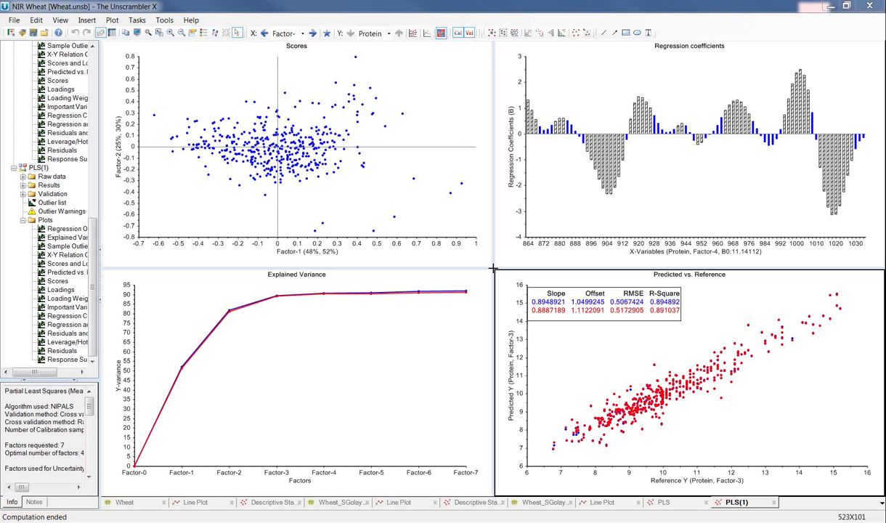
- Replace the regression coefficients with a Factor-1 X-loadings line plot without point markers
right_click(599, 76)
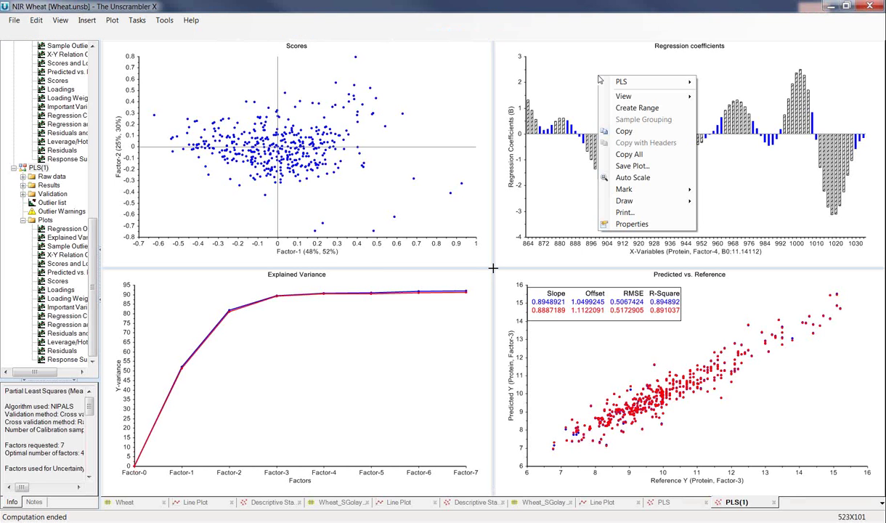
mouse_move(621, 85)
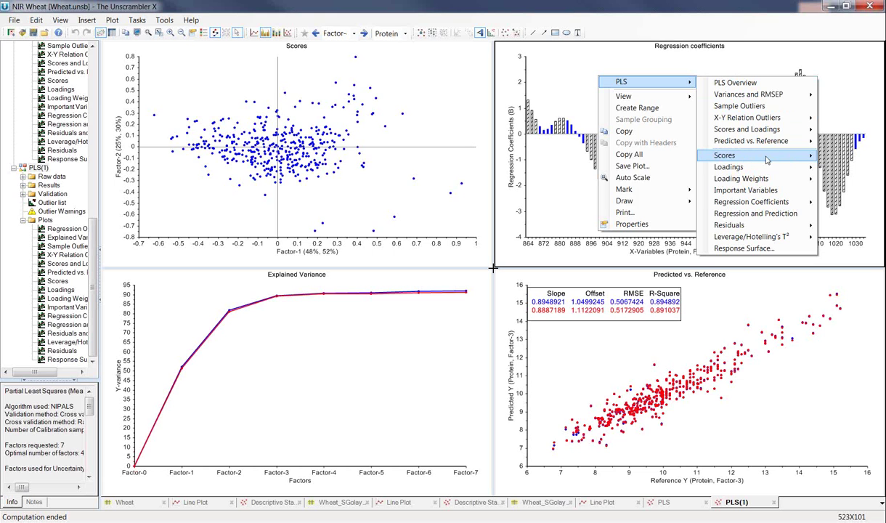
mouse_move(767, 160)
mouse_move(734, 167)
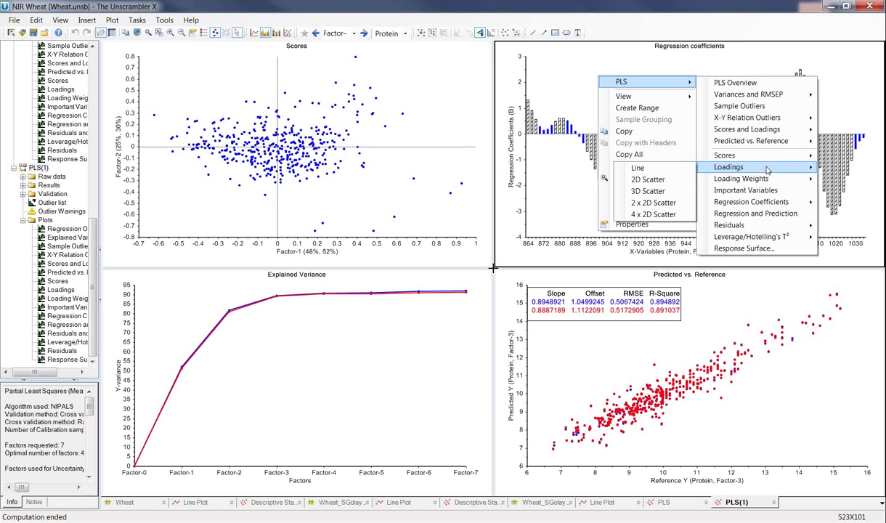
click(653, 171)
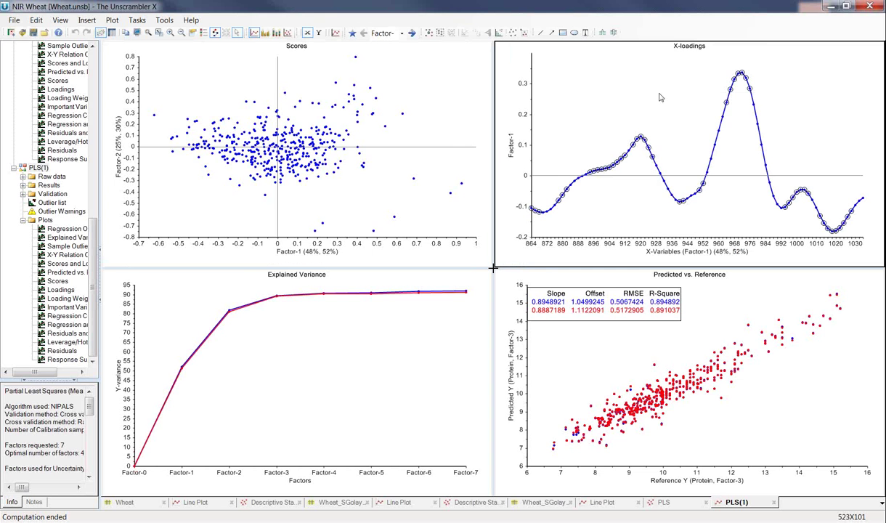
right_click(661, 97)
click(592, 101)
click(513, 33)
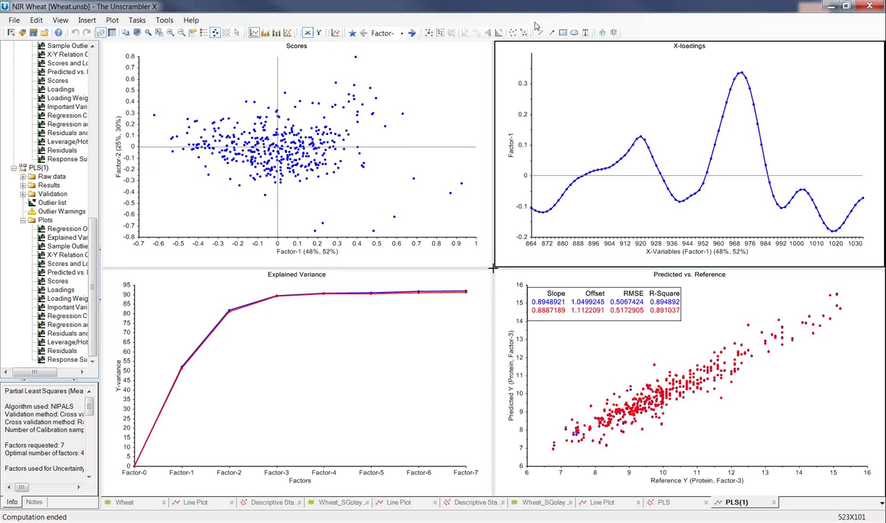
- Draw a horizontal arrow across the Scores plot
click(139, 135)
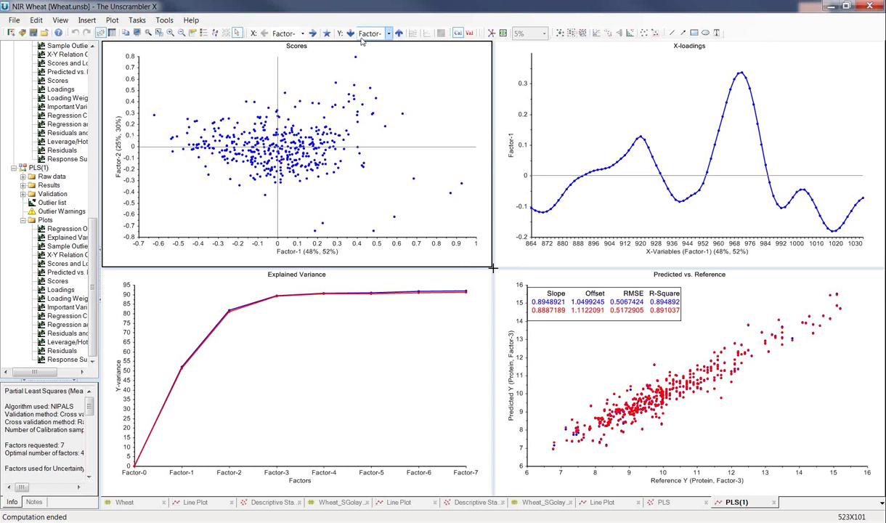
click(683, 33)
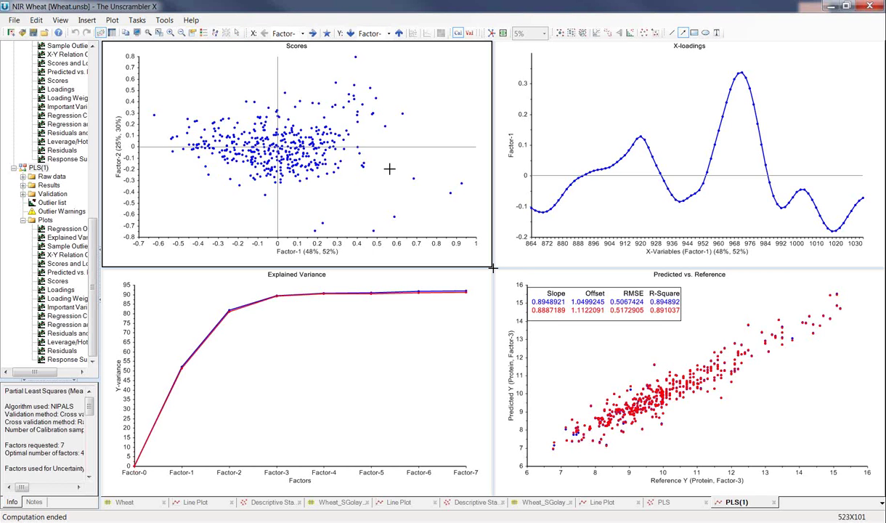
drag(152, 167, 438, 164)
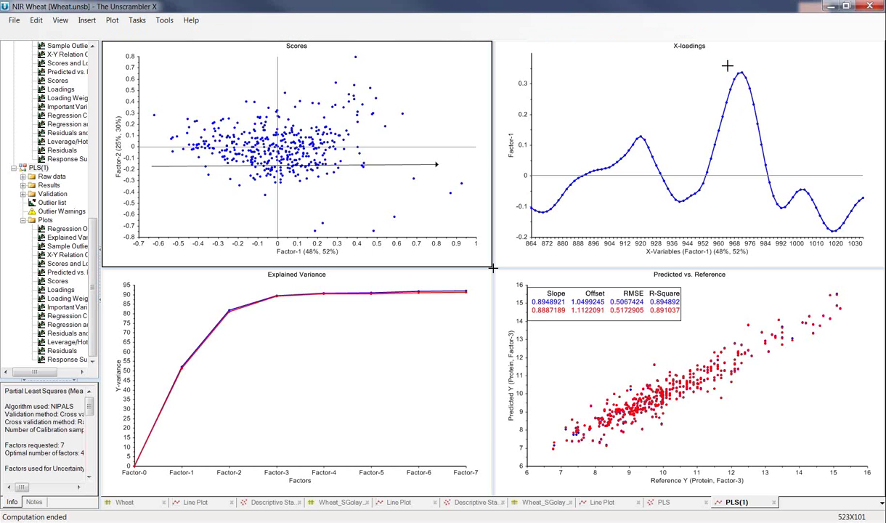
- Add arrows on the X-loadings plot marking the peak near 920 and the trough near 1020
click(701, 83)
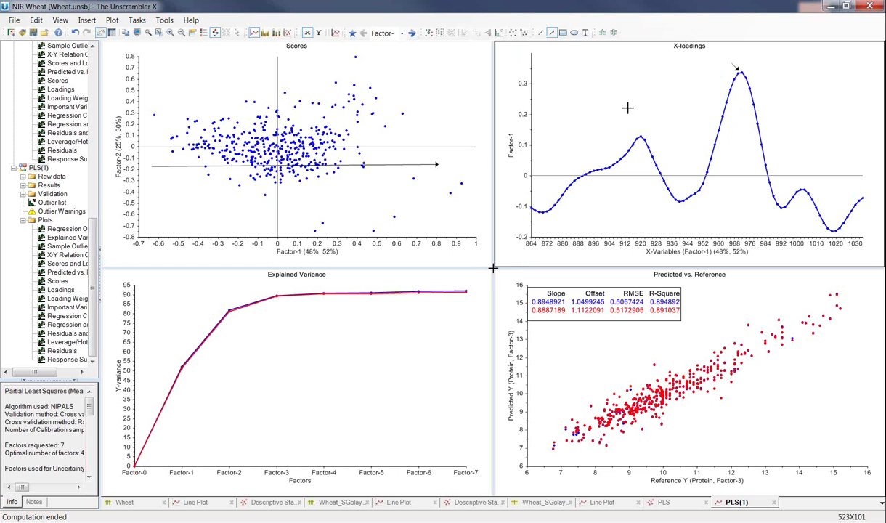
drag(629, 108, 639, 129)
drag(805, 226, 824, 231)
drag(638, 132, 636, 124)
mouse_move(827, 230)
- Collapse the PLS(1) and Descriptive Statistics results in the project tree
click(13, 168)
scroll(15, 87, up, 2)
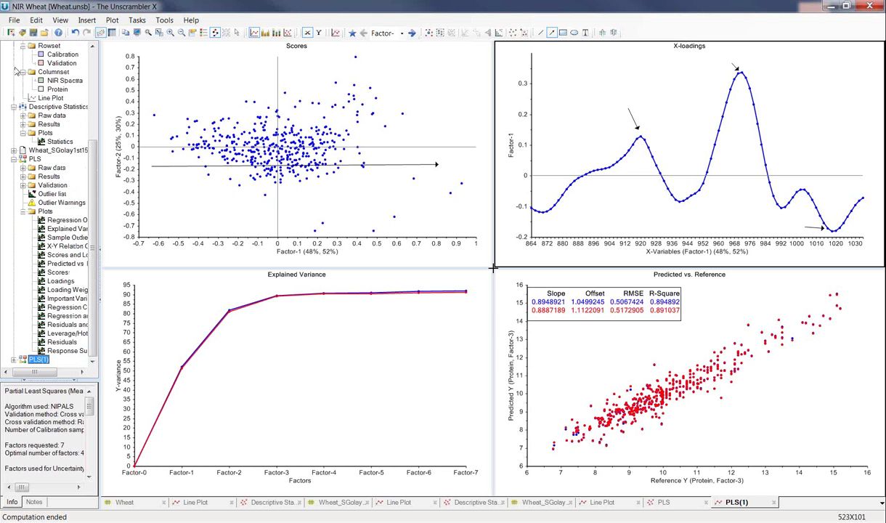
click(14, 106)
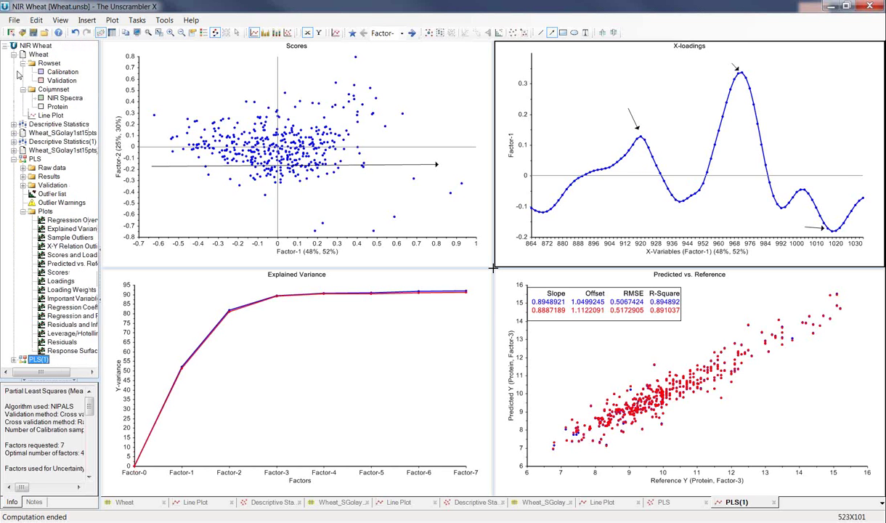
- Collapse the Wheat and PLS entries, then select the PLS(1) model in the project tree
click(14, 55)
click(14, 98)
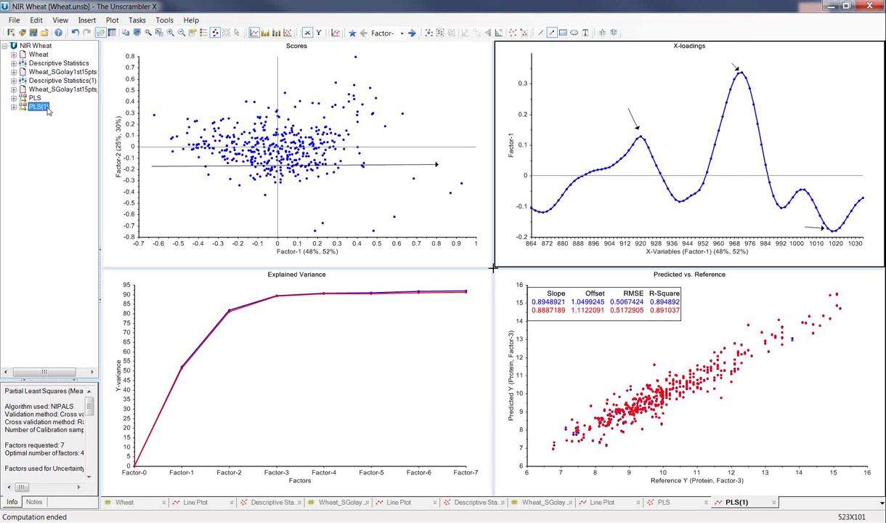
click(683, 438)
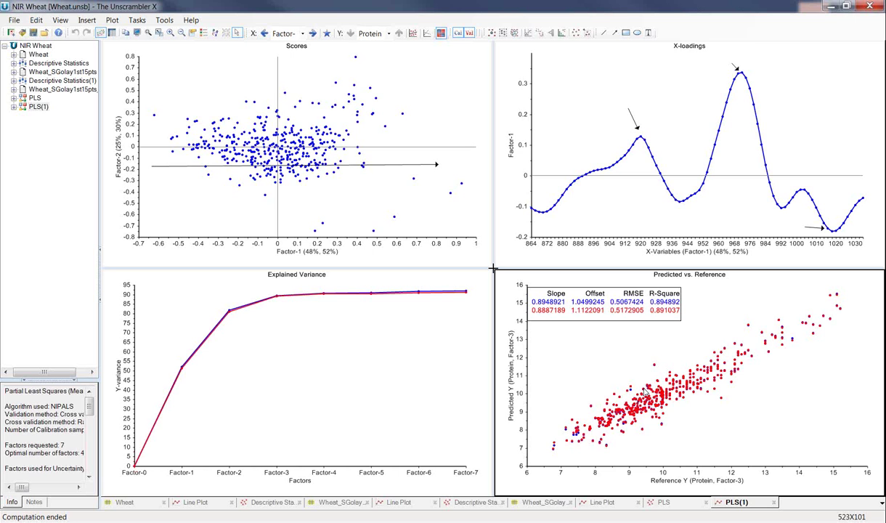
mouse_move(643, 390)
click(37, 108)
- Lower the PLS(1) model's number of components from 4 to 3 via Set Components
right_click(37, 109)
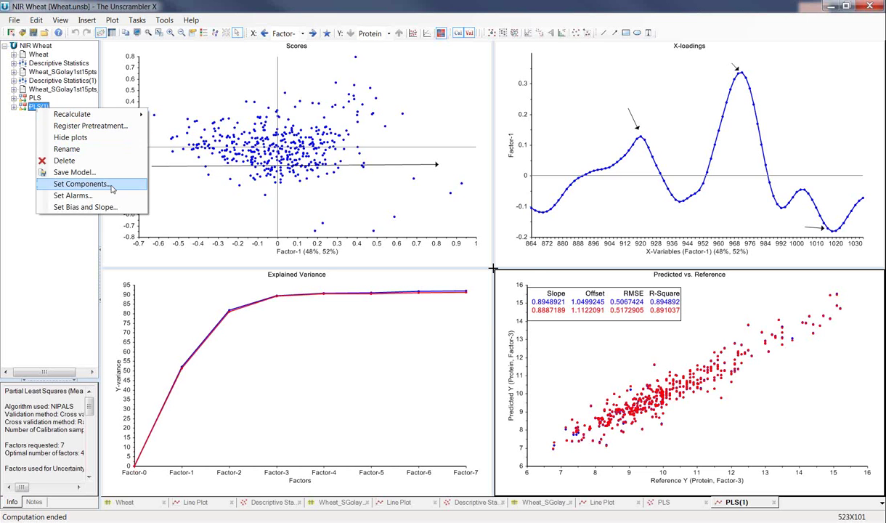
click(80, 183)
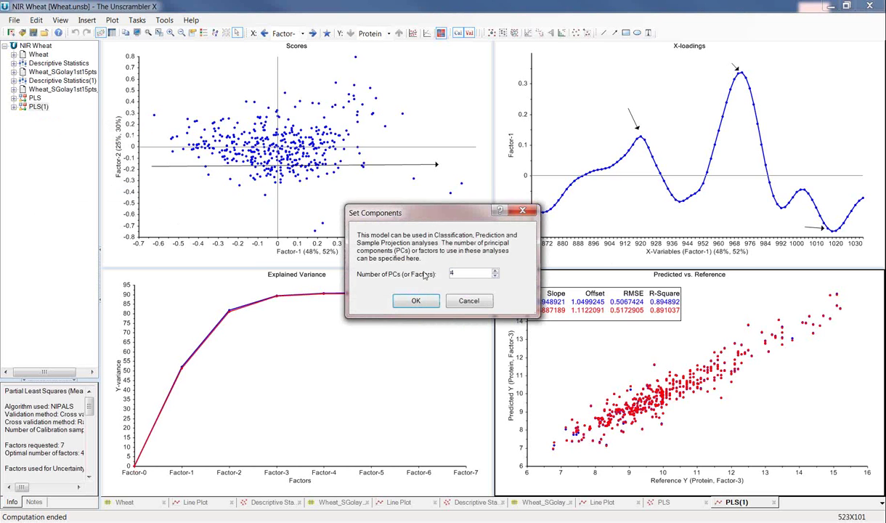
click(495, 277)
click(415, 301)
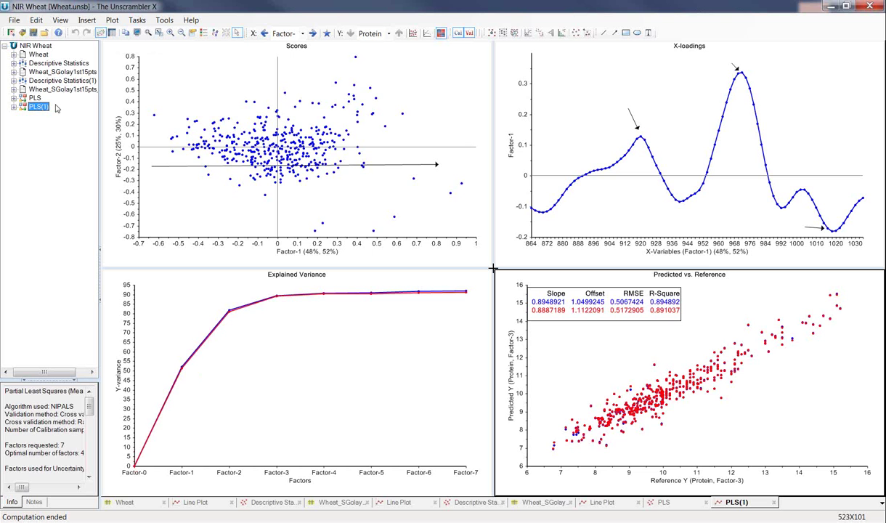
- Show the Wheat data table and bring up the Tasks menu's Predict options
click(42, 56)
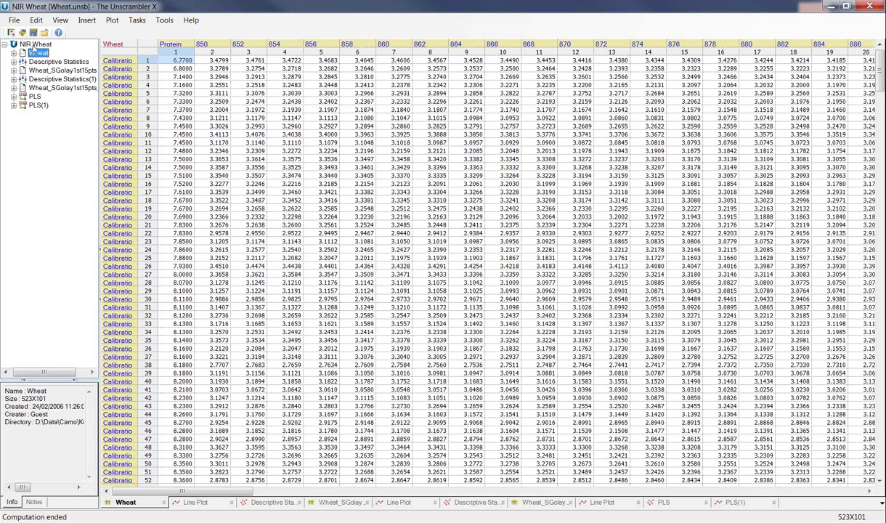
click(139, 20)
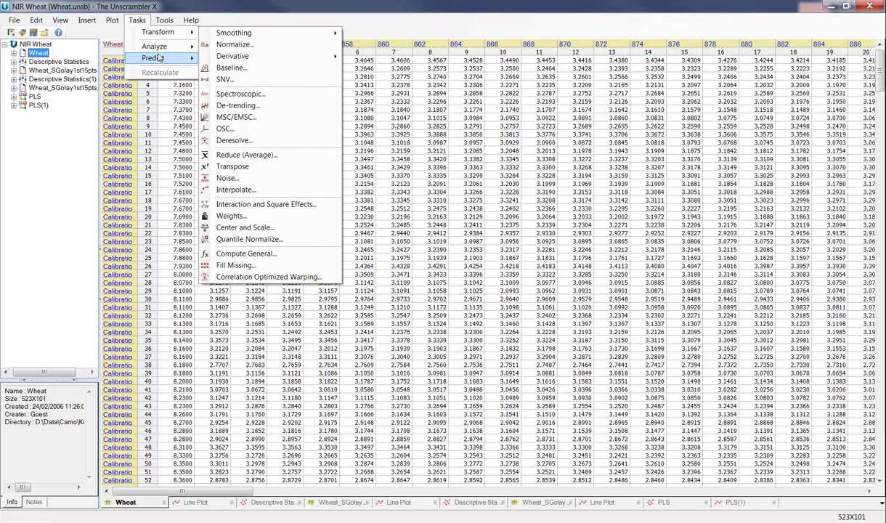
mouse_move(159, 50)
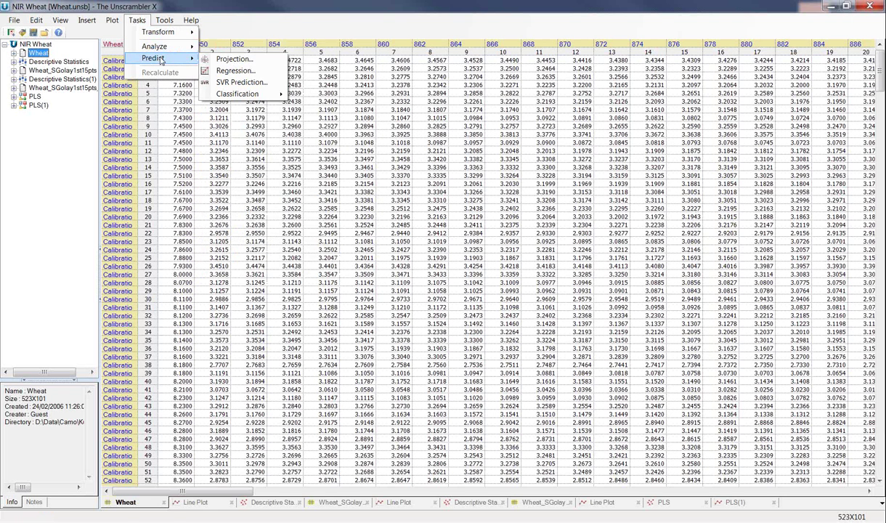
- Set up prediction with PLS(1) on Validation rows, NIR Spectra predictors and Protein as Y reference
click(240, 71)
click(449, 142)
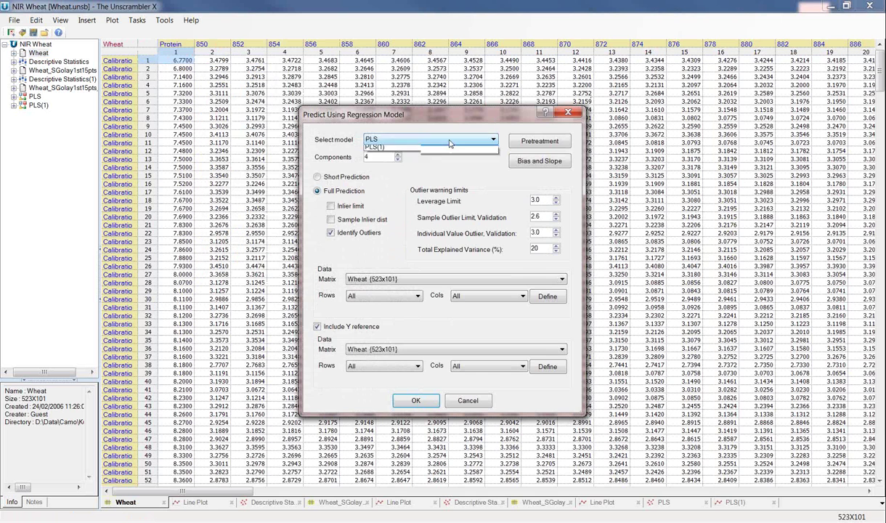
click(448, 155)
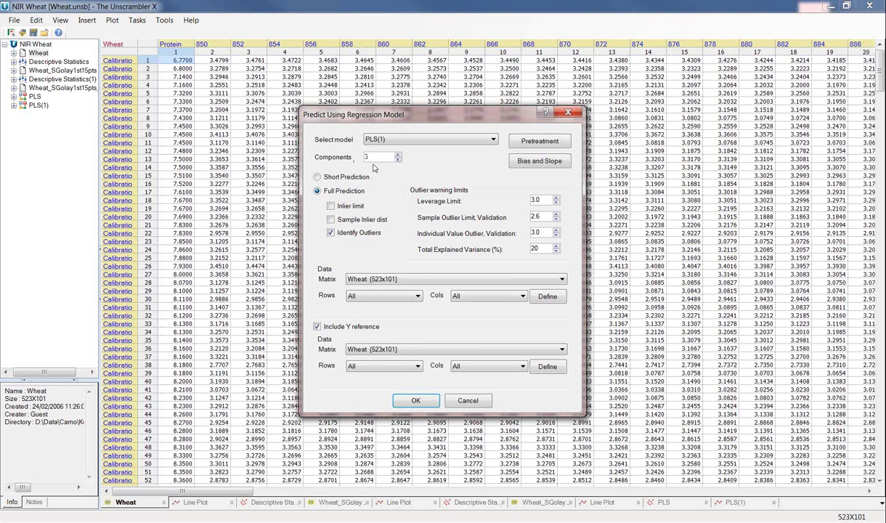
click(369, 295)
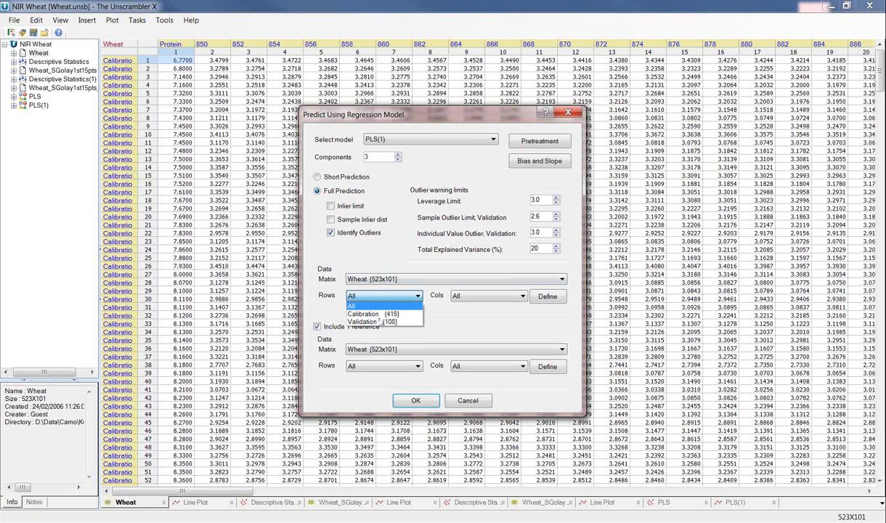
click(371, 321)
click(497, 296)
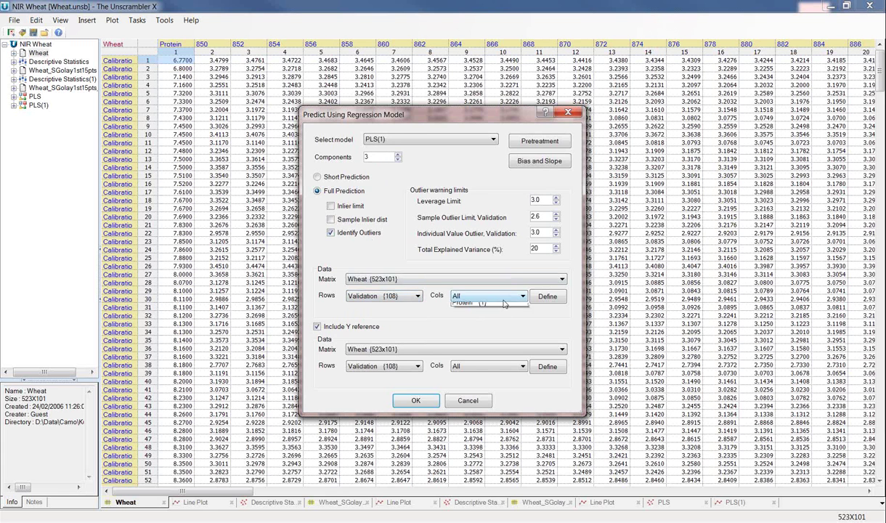
click(480, 312)
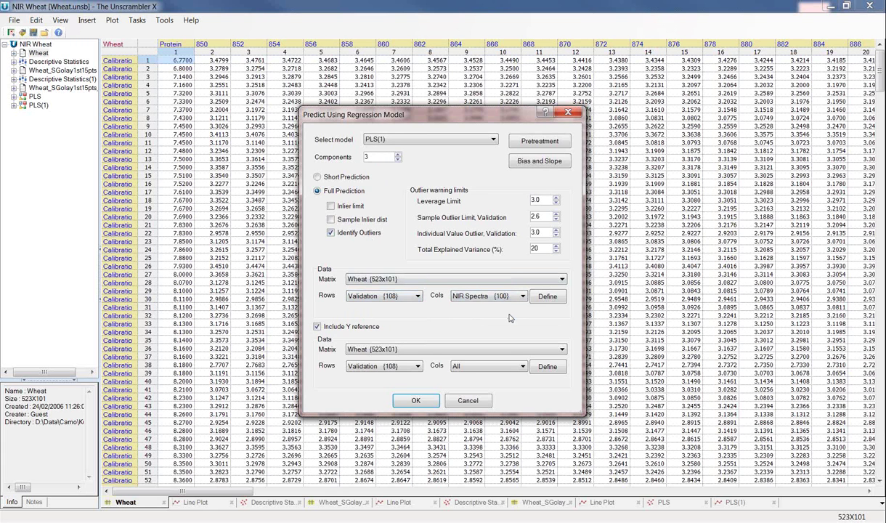
click(517, 369)
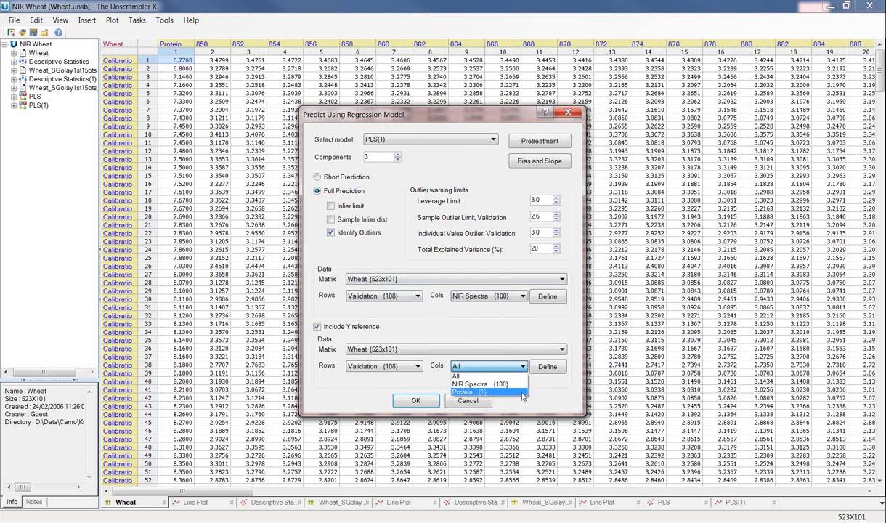
click(521, 393)
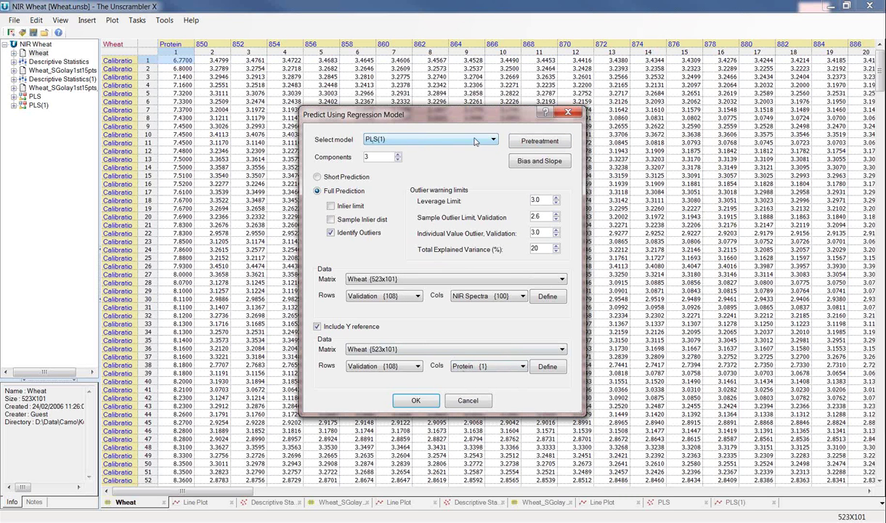
click(544, 143)
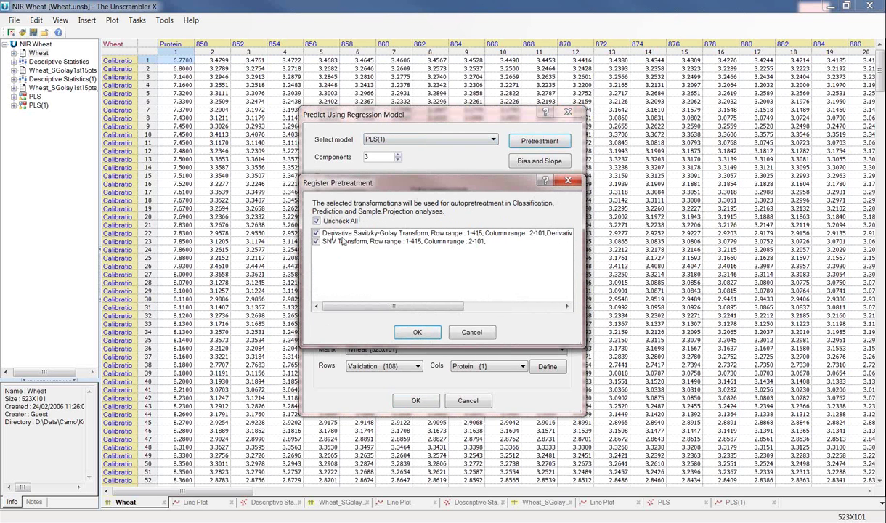
mouse_move(365, 307)
mouse_down()
mouse_move(503, 322)
mouse_move(364, 324)
mouse_up()
click(417, 333)
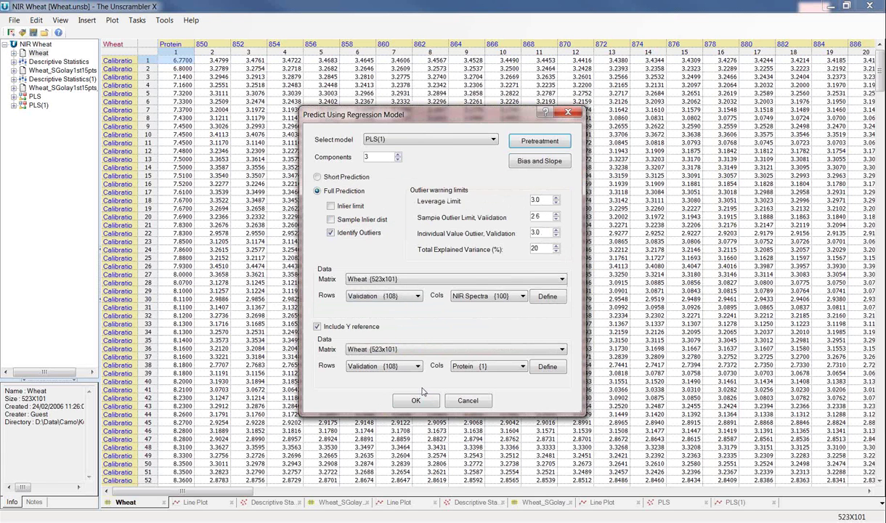
- Run the PLS(1) prediction and display Predicted vs. Reference (RMSEP 0.4050508, R-square 0.9458586)
click(416, 401)
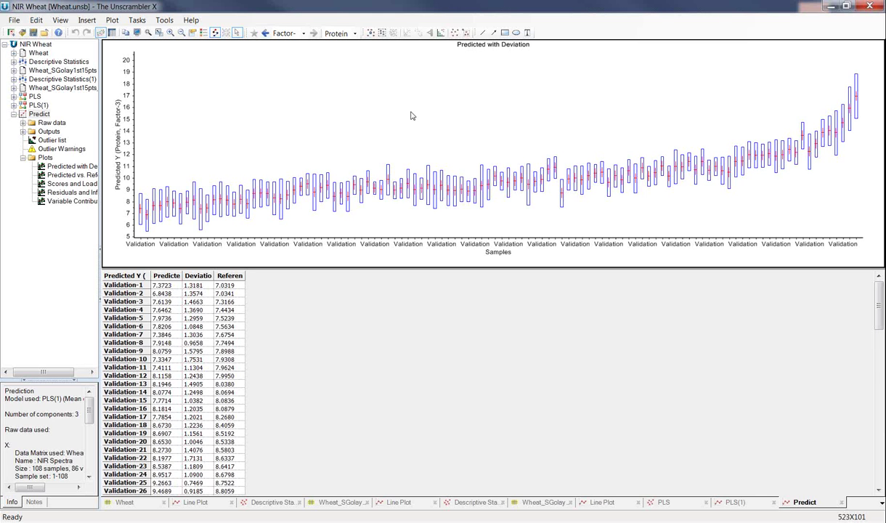
right_click(359, 89)
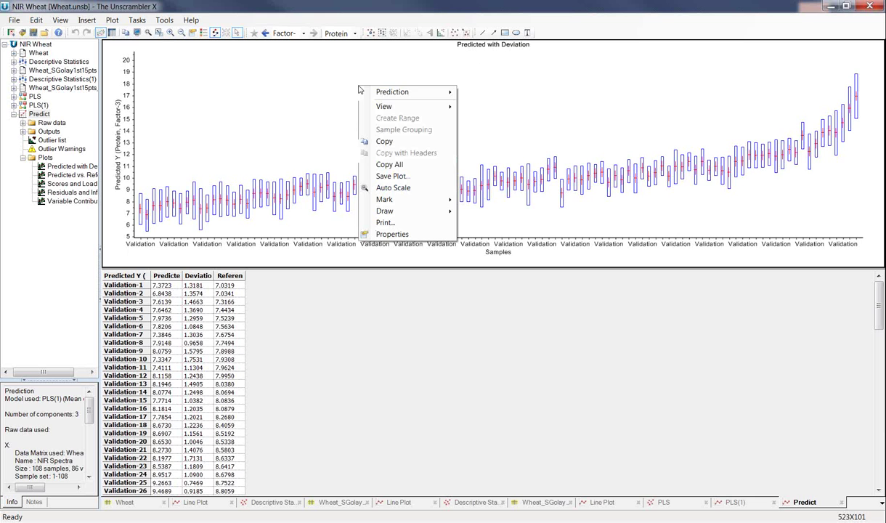
mouse_move(374, 92)
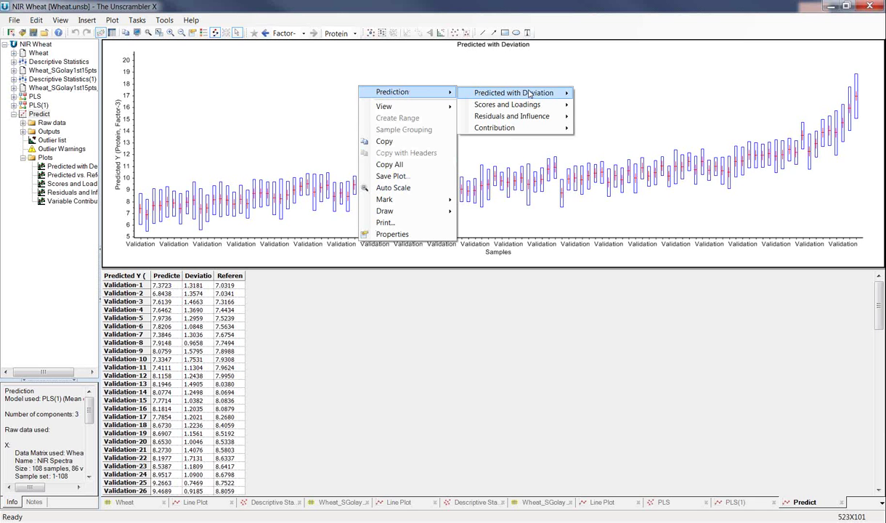
mouse_move(531, 93)
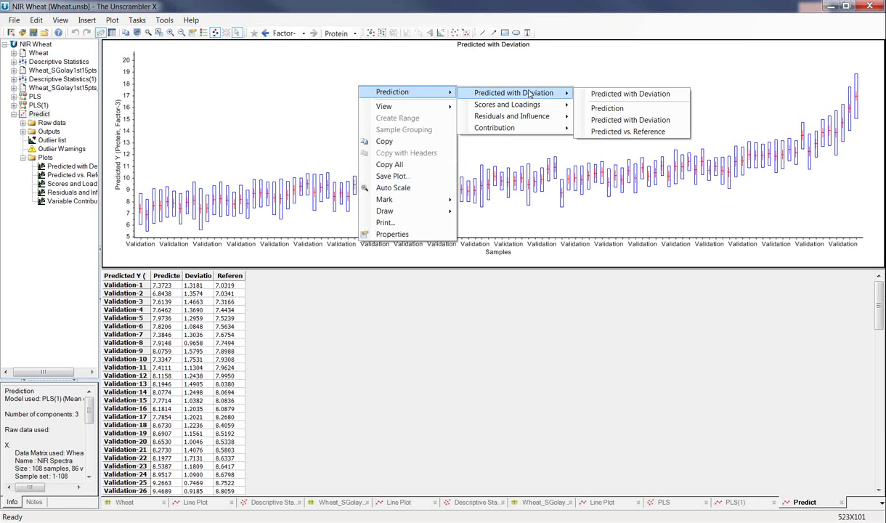
click(671, 135)
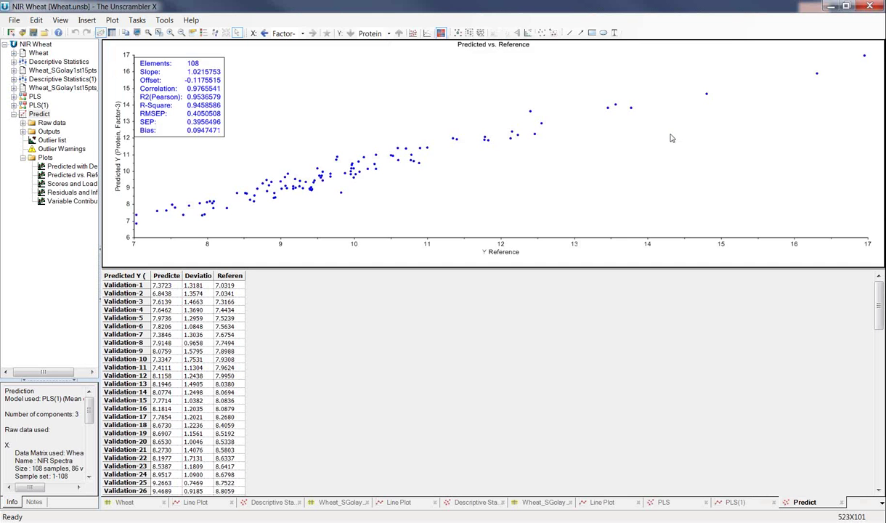
- Add regression and target lines to the prediction plot, then open the PLS(1) overview
click(427, 33)
click(412, 34)
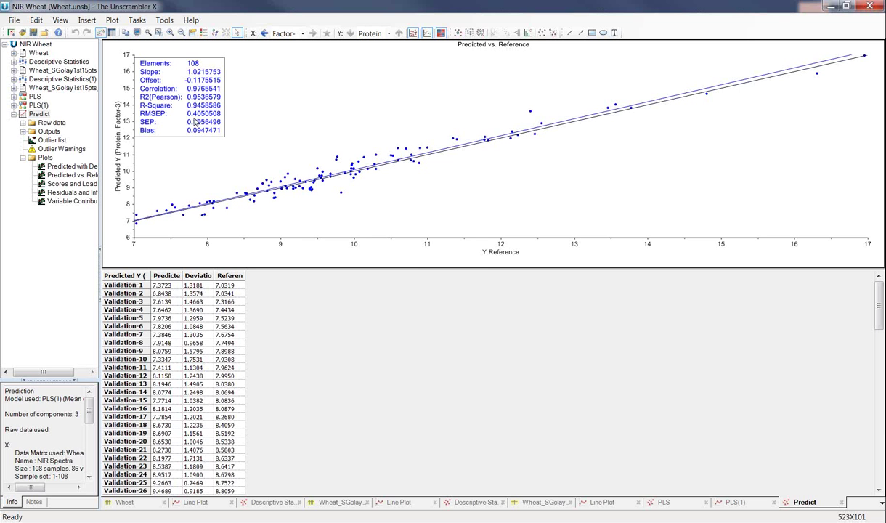
double_click(38, 105)
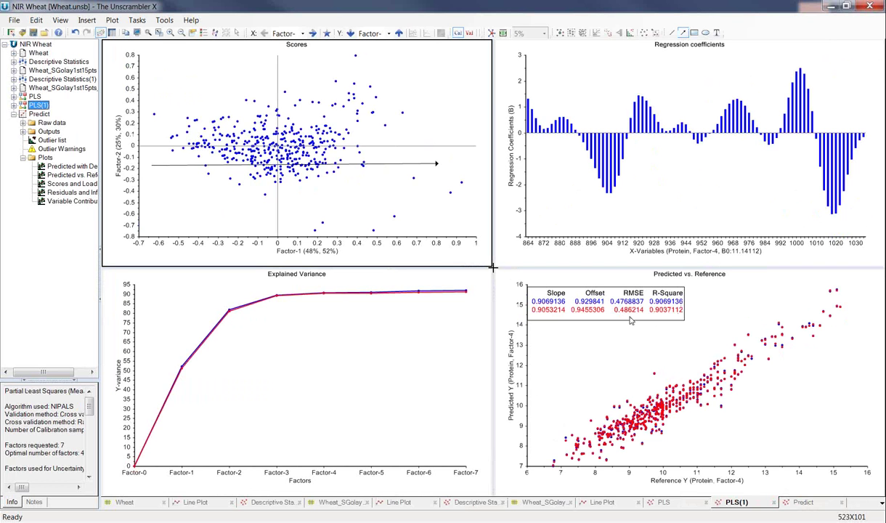
- Reselect the Predict results, show Predicted vs. Reference again, then collapse the Predict node
click(42, 114)
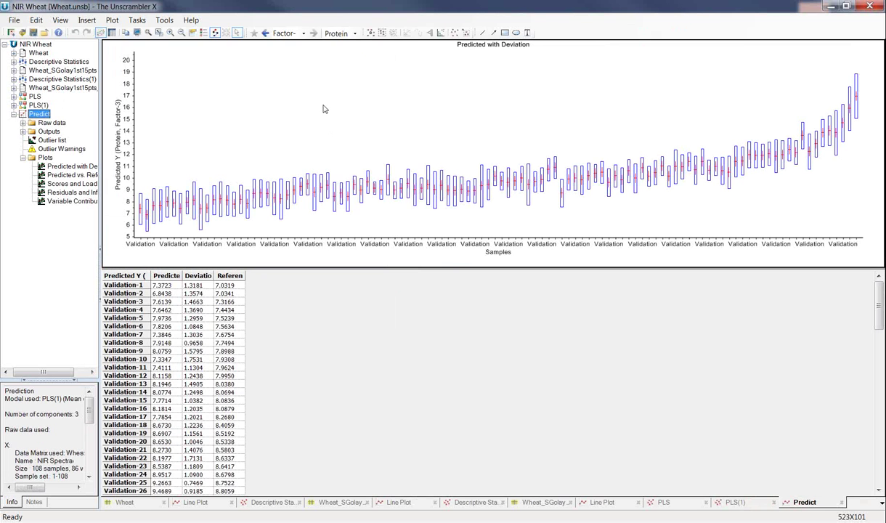
right_click(325, 109)
mouse_move(334, 111)
mouse_move(454, 112)
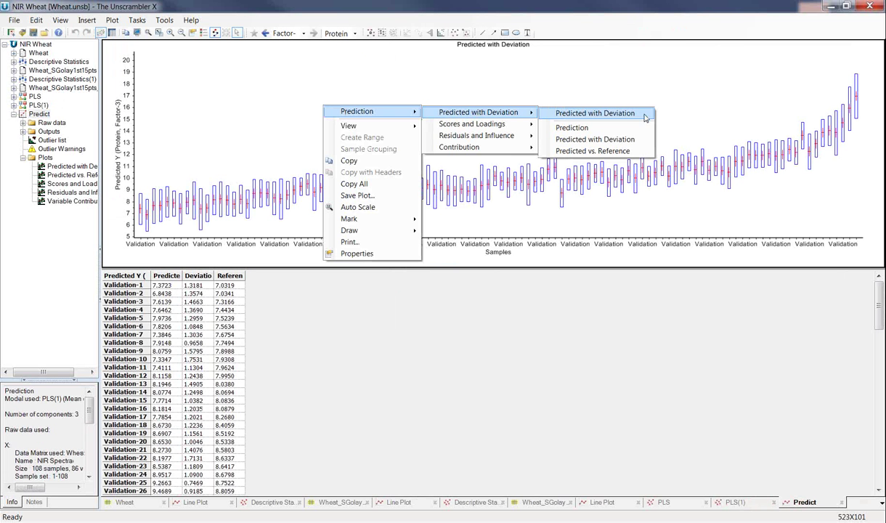
click(628, 151)
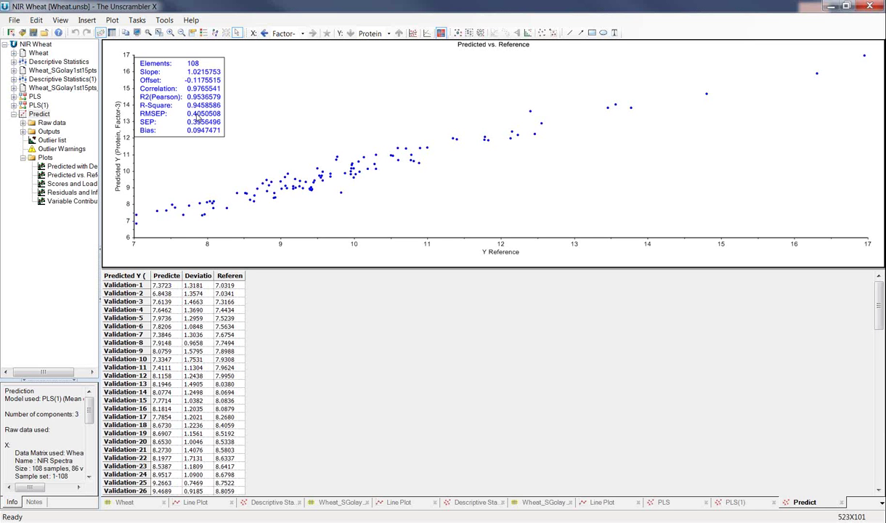
click(17, 114)
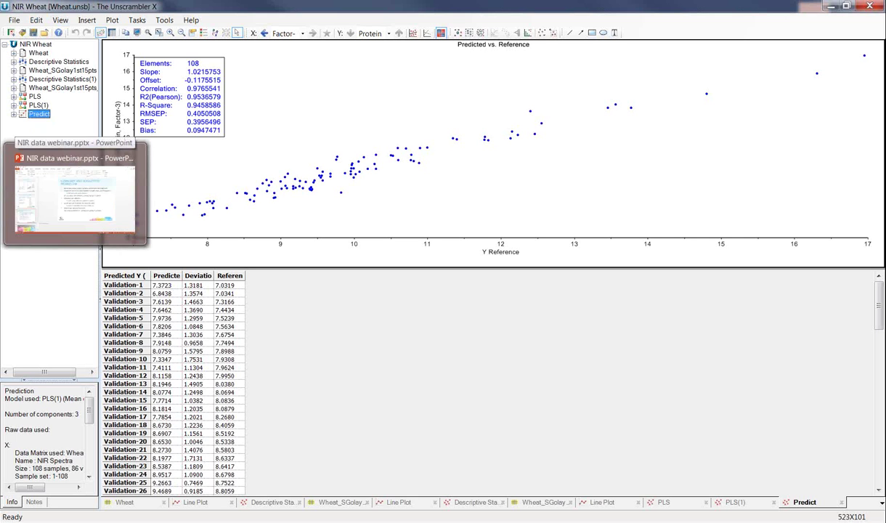
- Present PowerPoint slide 25, 'Summary and Suggested Workflow', full screen
click(69, 192)
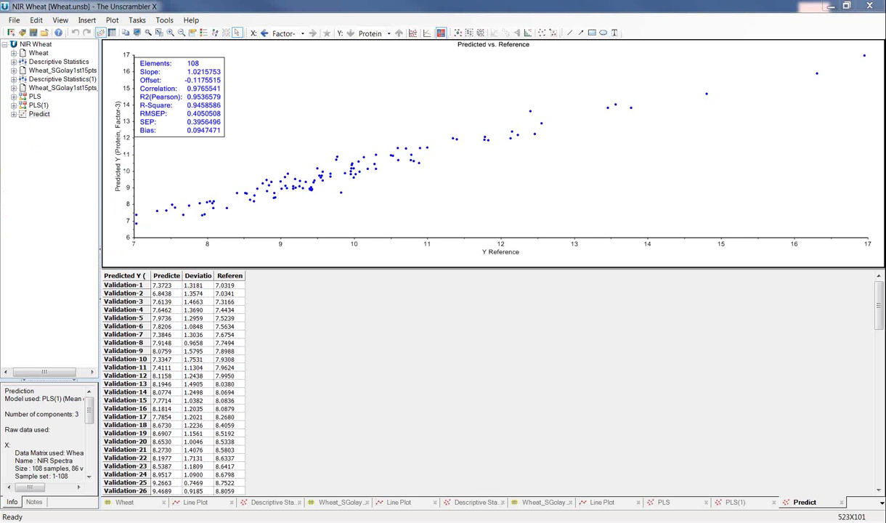
key(alt+Tab)
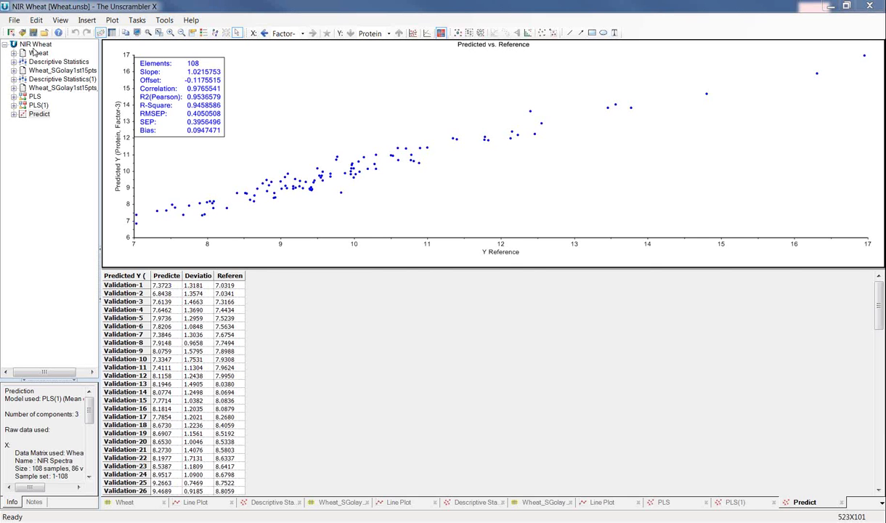
- Plot a histogram of the Wheat Protein column restricted to Calibration samples
click(38, 53)
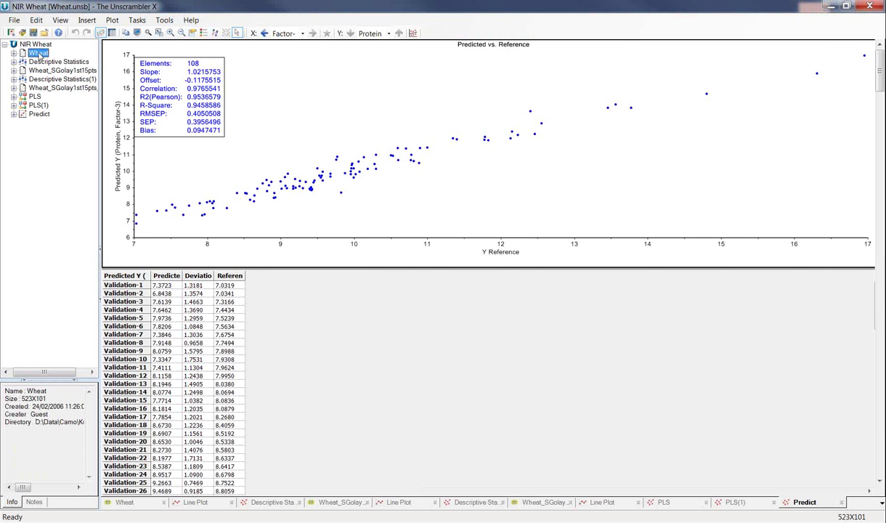
double_click(38, 53)
click(182, 53)
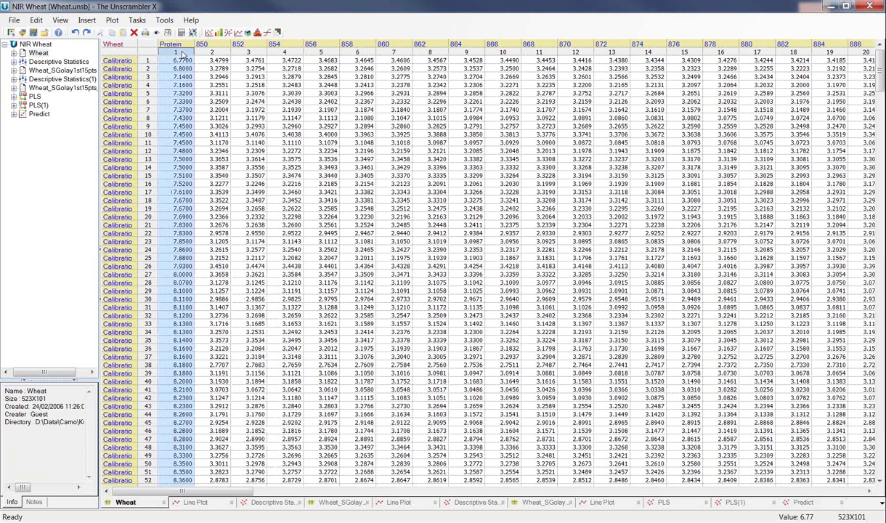
click(112, 20)
click(135, 88)
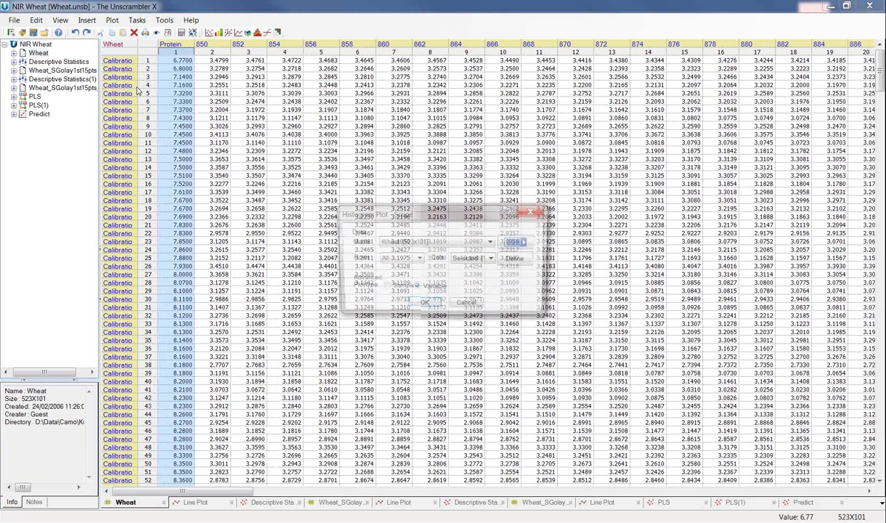
click(400, 259)
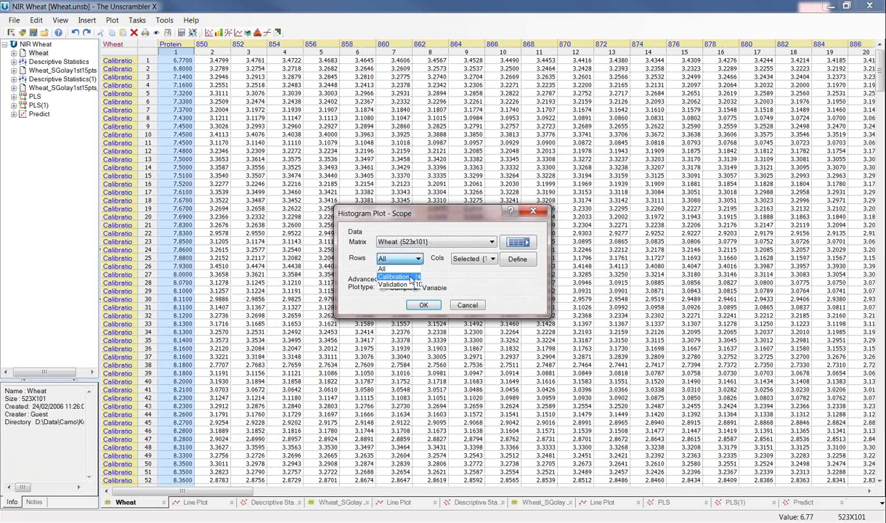
click(407, 278)
click(424, 305)
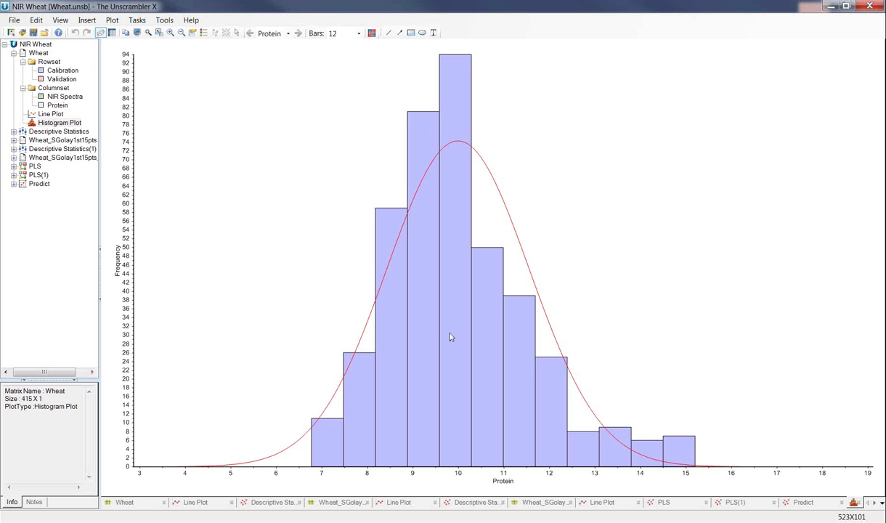
- From the Wheat table, create a Protein histogram restricted to the 108 Validation rows
click(41, 54)
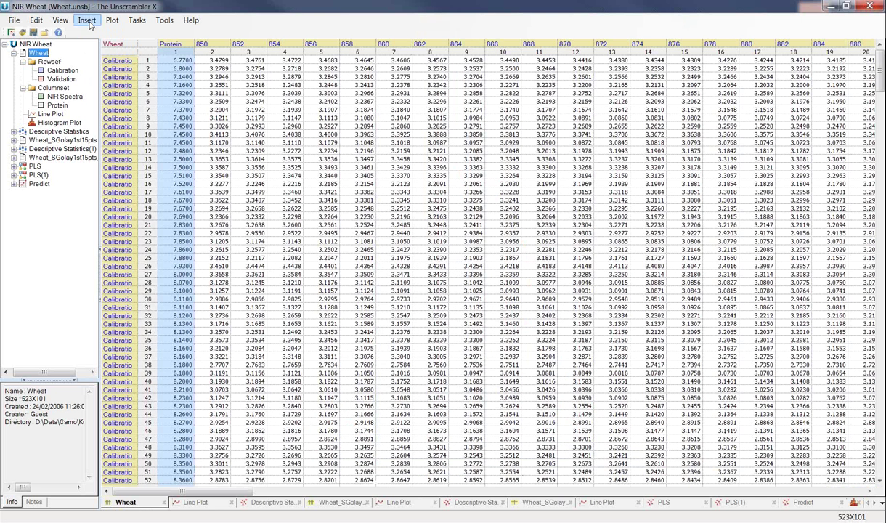
click(112, 20)
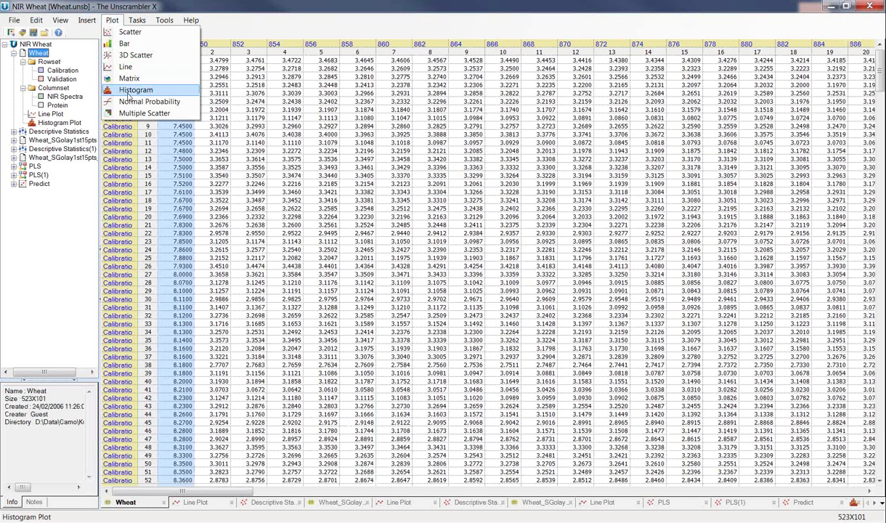
click(127, 88)
click(412, 260)
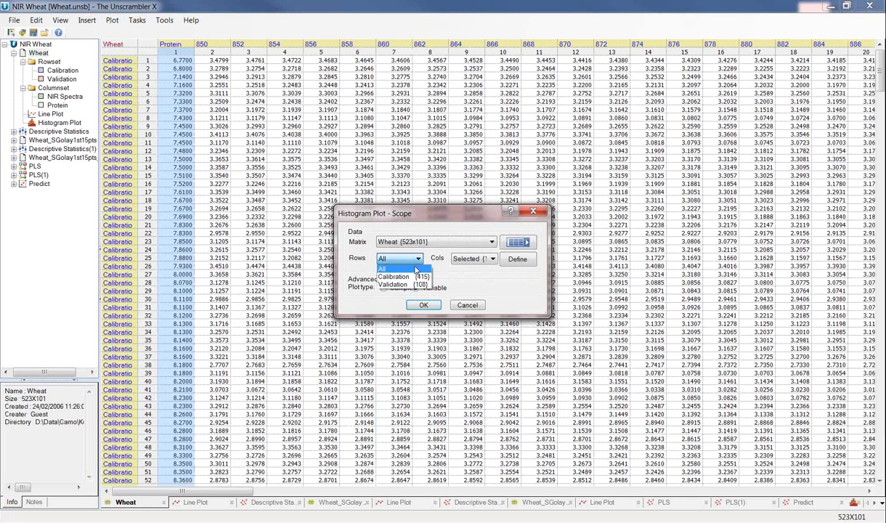
click(423, 285)
click(479, 260)
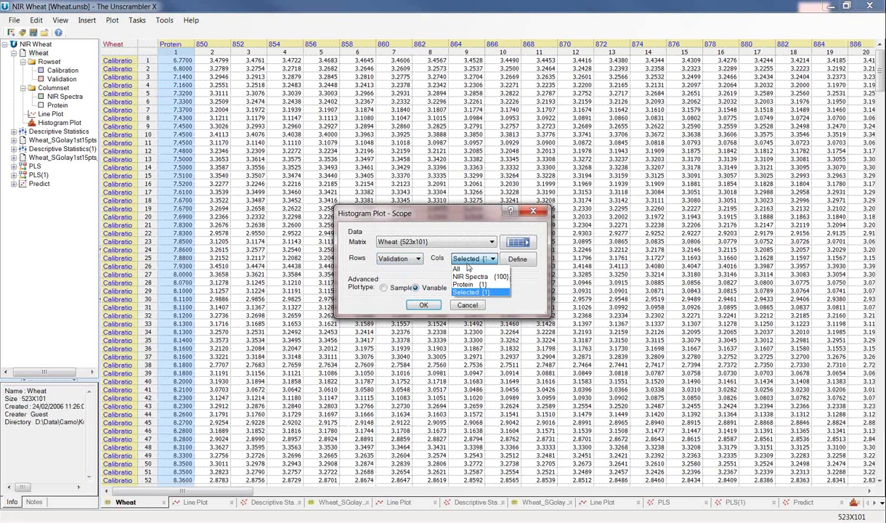
click(480, 284)
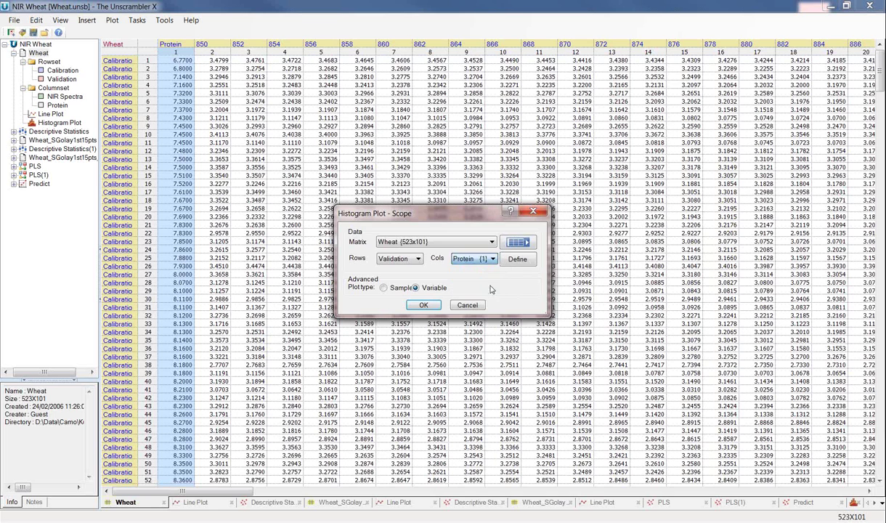
click(424, 305)
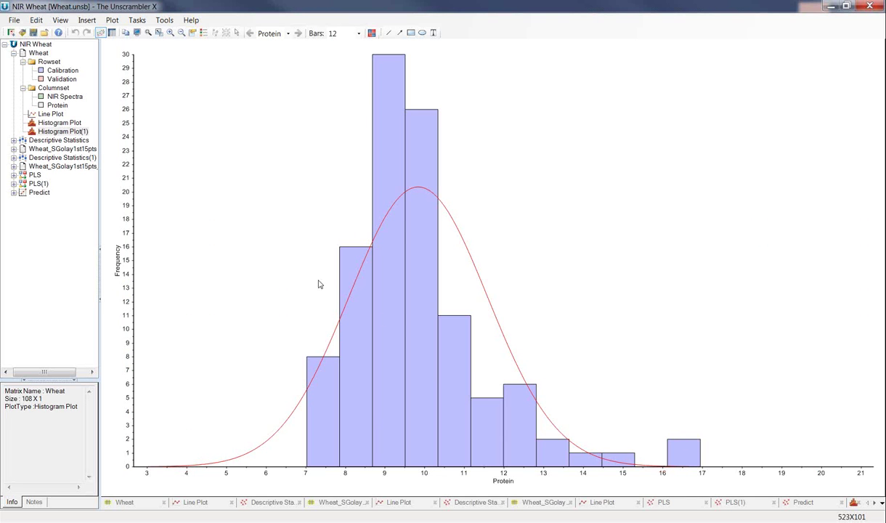
mouse_move(2, 274)
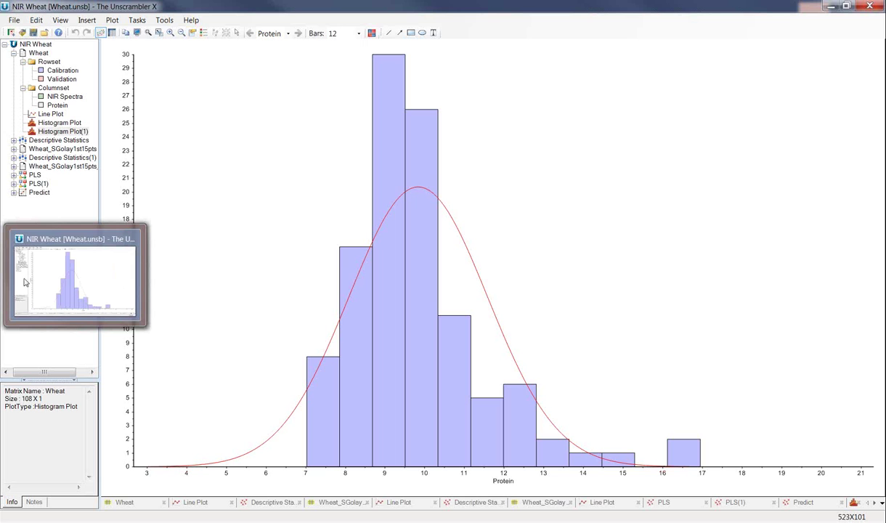
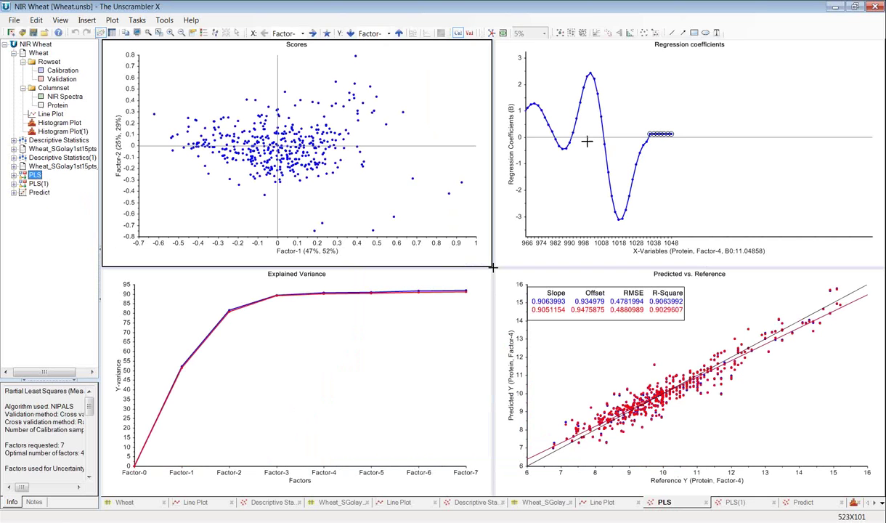
- Open the PLS(1) results and draw its 4-factor regression coefficients as a line curve instead of bars
click(574, 127)
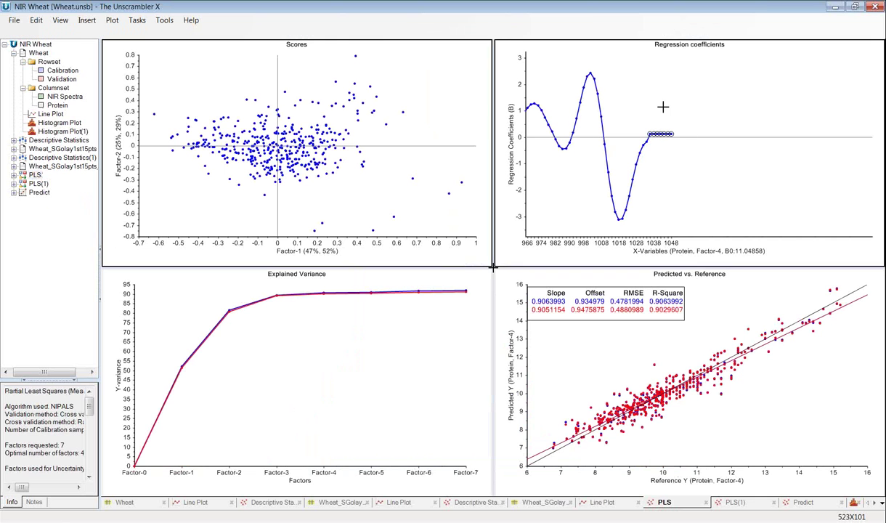
click(32, 183)
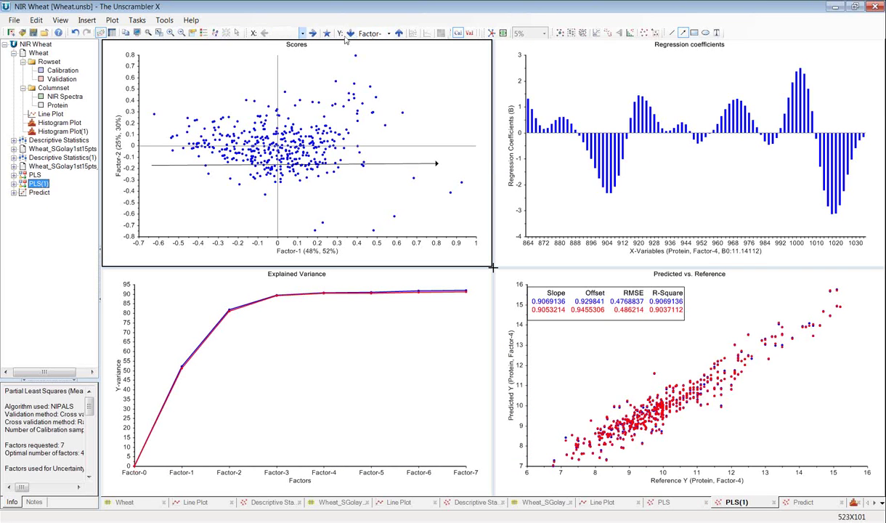
click(653, 110)
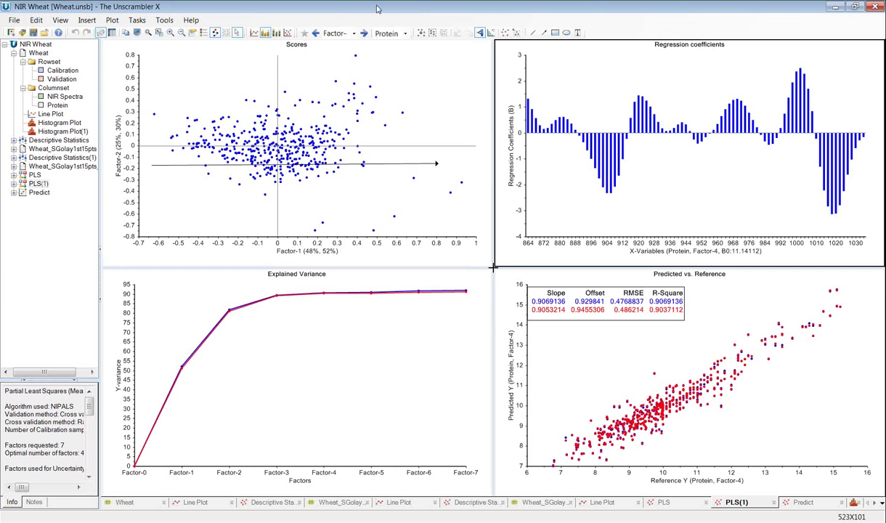
click(239, 32)
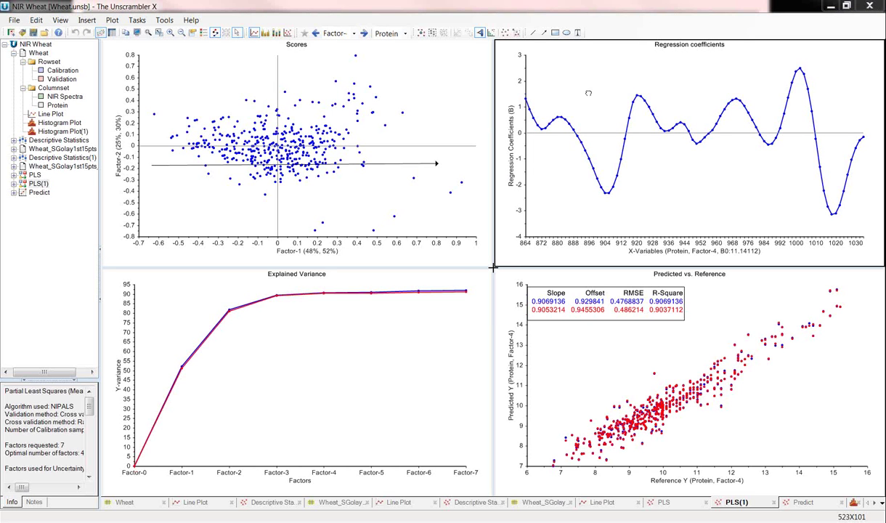
- Swap the coefficients plot for a line plot of the Factor-1 X-loadings, which peak near 970
right_click(616, 67)
mouse_move(645, 74)
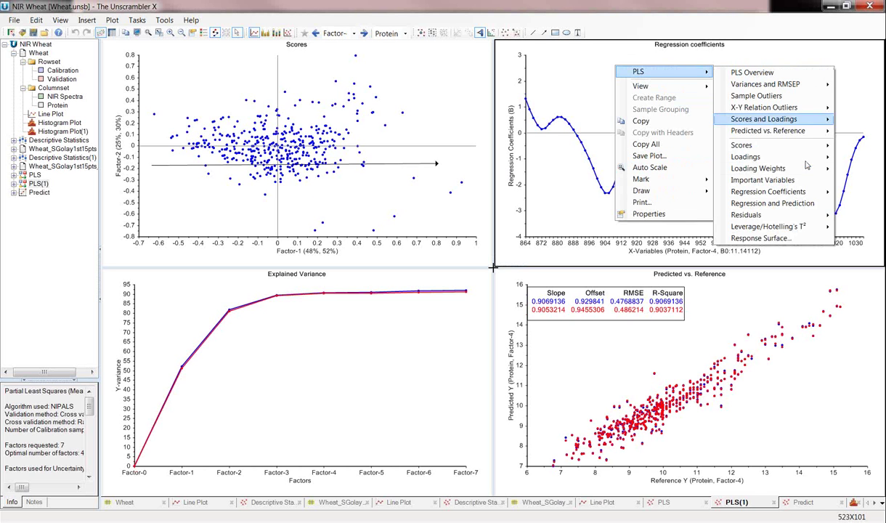
mouse_move(748, 156)
click(658, 152)
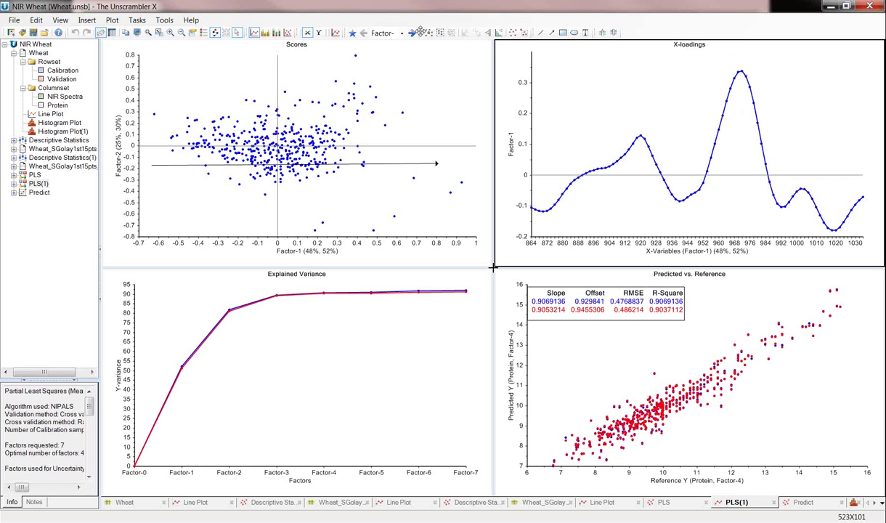
- Mark the 940–994 X-loadings and recalculate PLS(1) with unmarked variables downweighted, giving PLS(2)
click(440, 32)
drag(789, 220, 787, 226)
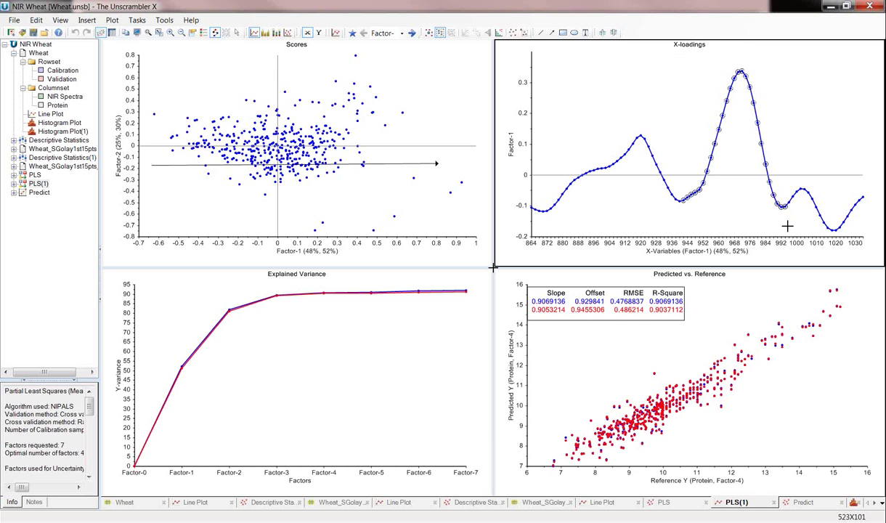
right_click(42, 184)
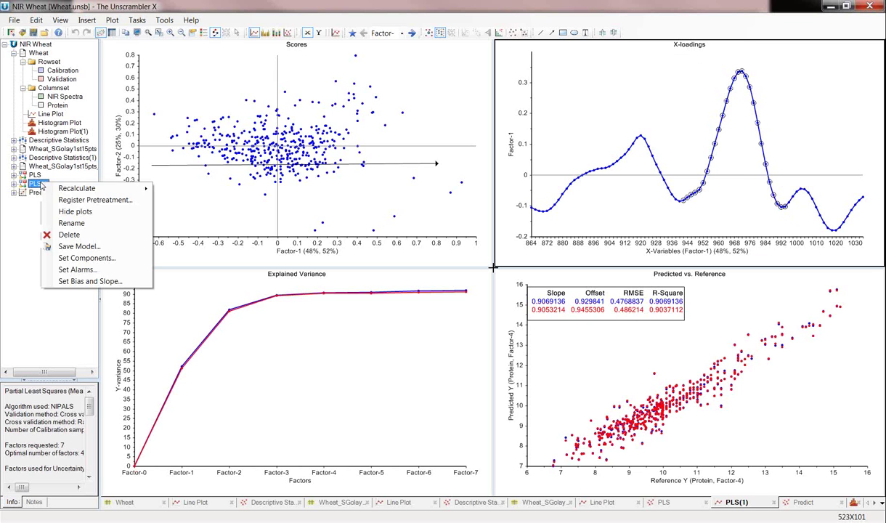
mouse_move(80, 186)
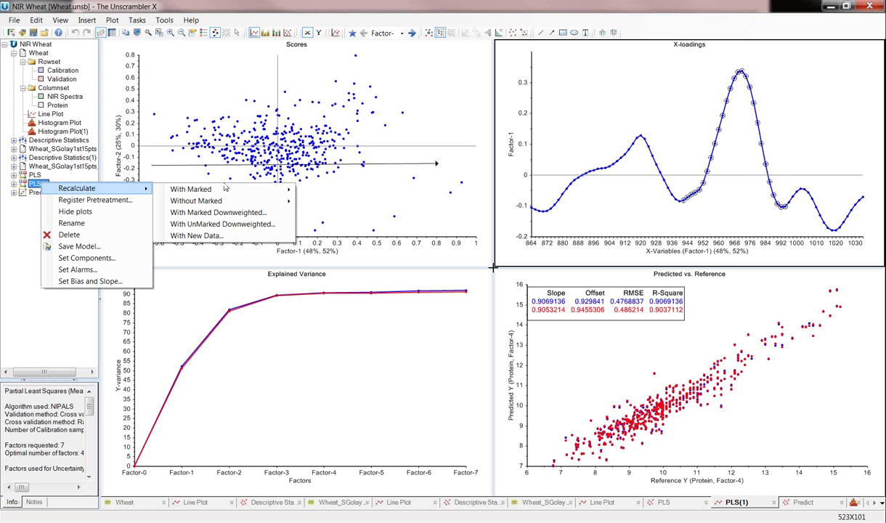
click(250, 225)
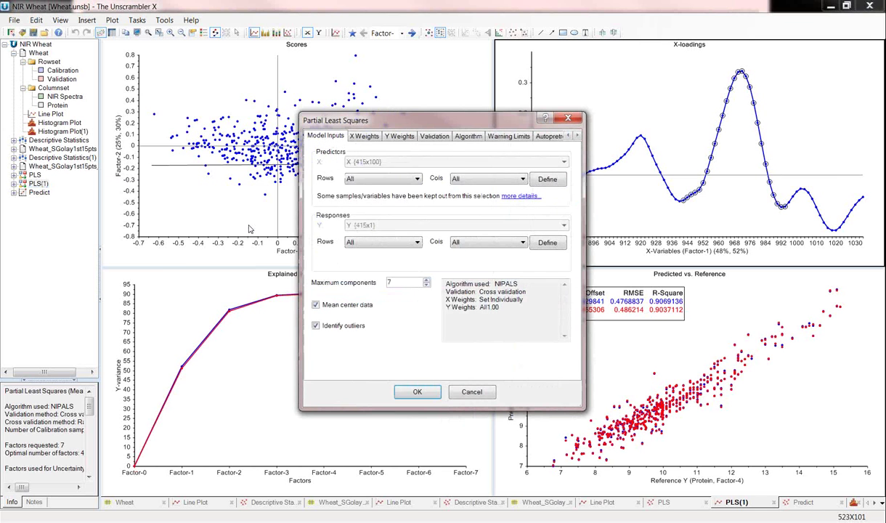
click(431, 395)
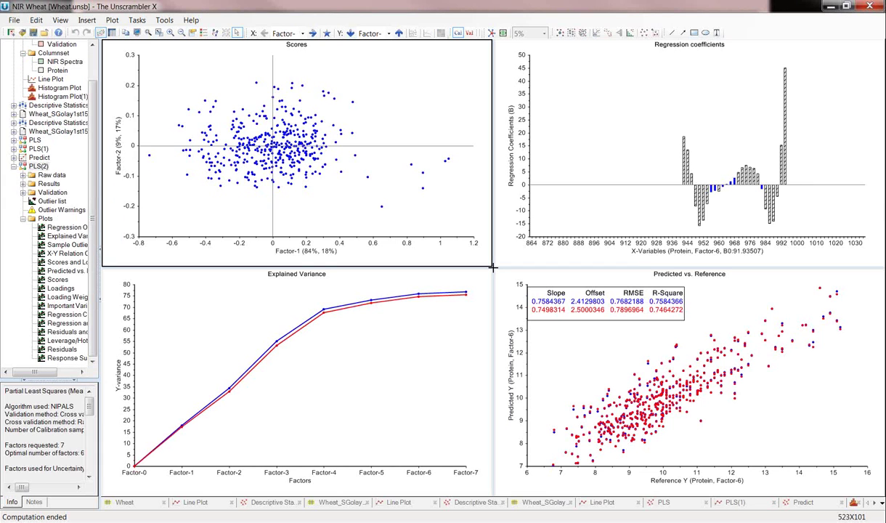
mouse_move(0, 167)
mouse_move(0, 65)
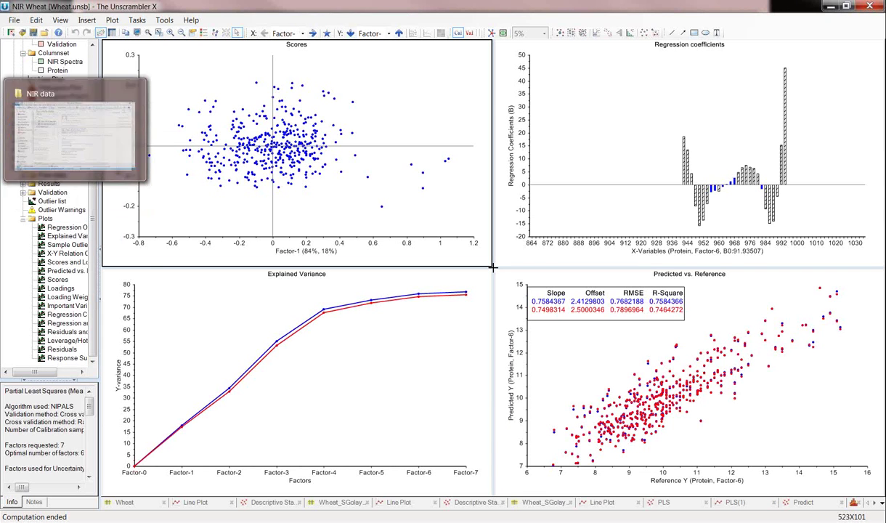
mouse_move(0, 273)
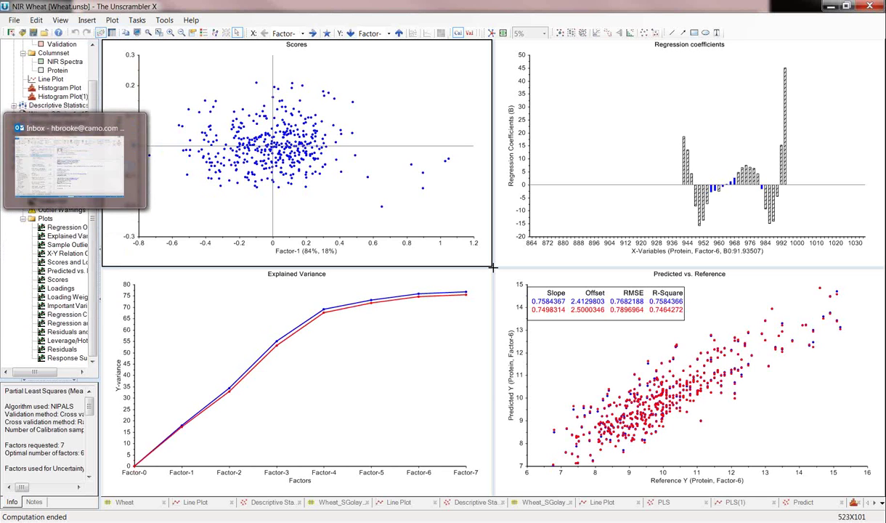
click(79, 118)
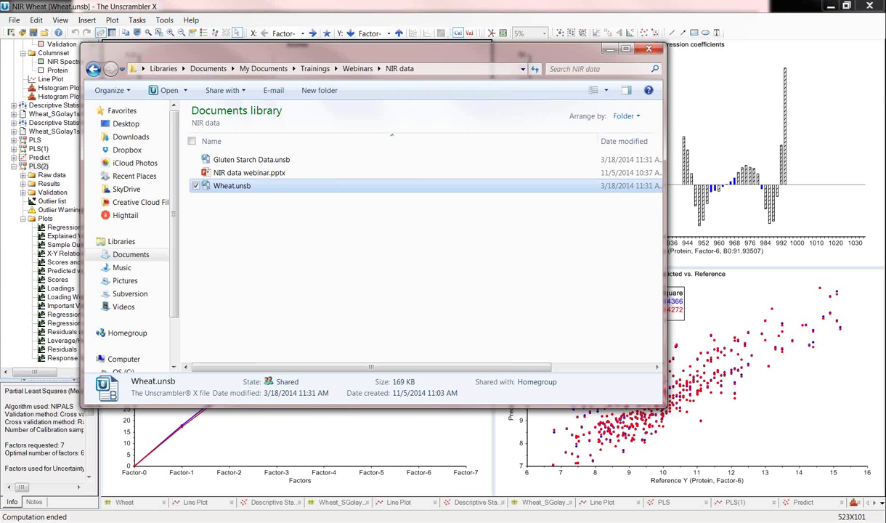
click(356, 69)
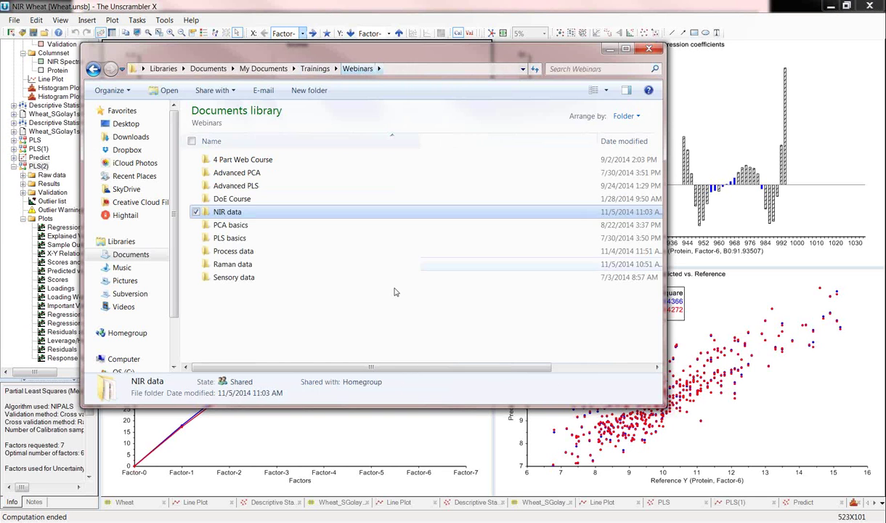
double_click(230, 238)
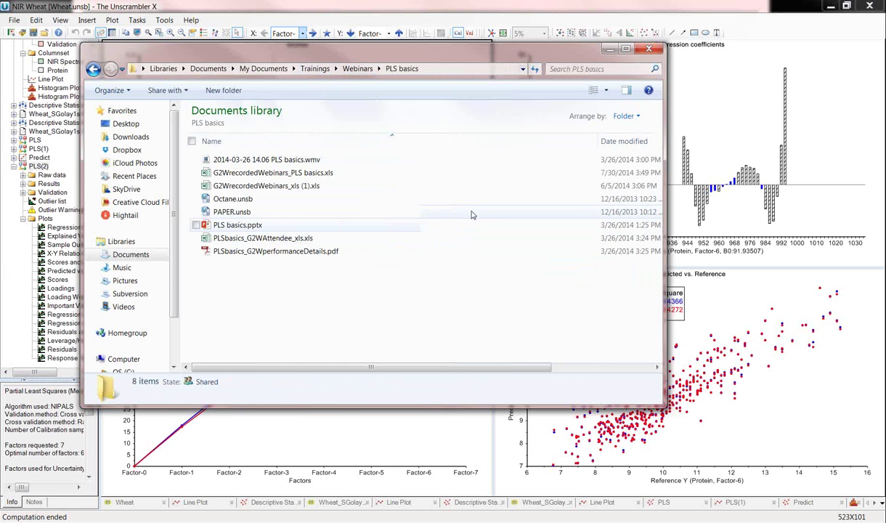
click(346, 69)
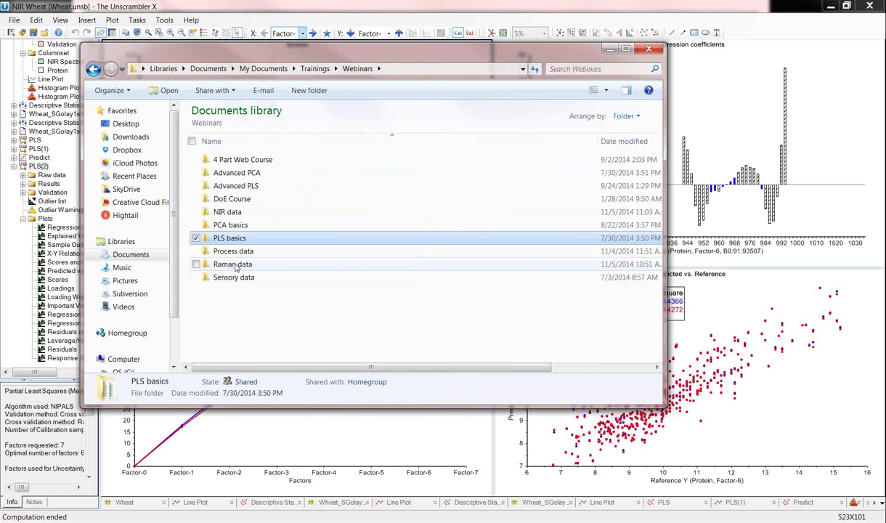
click(287, 68)
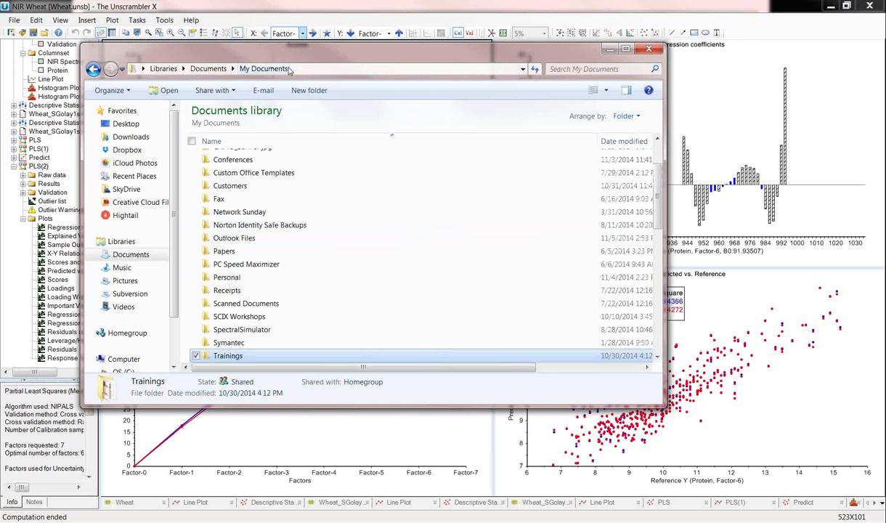
double_click(235, 356)
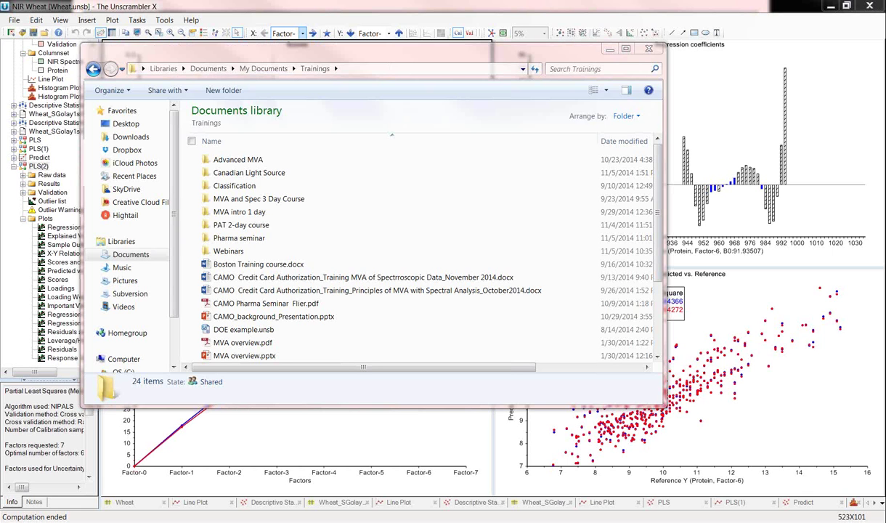
click(732, 26)
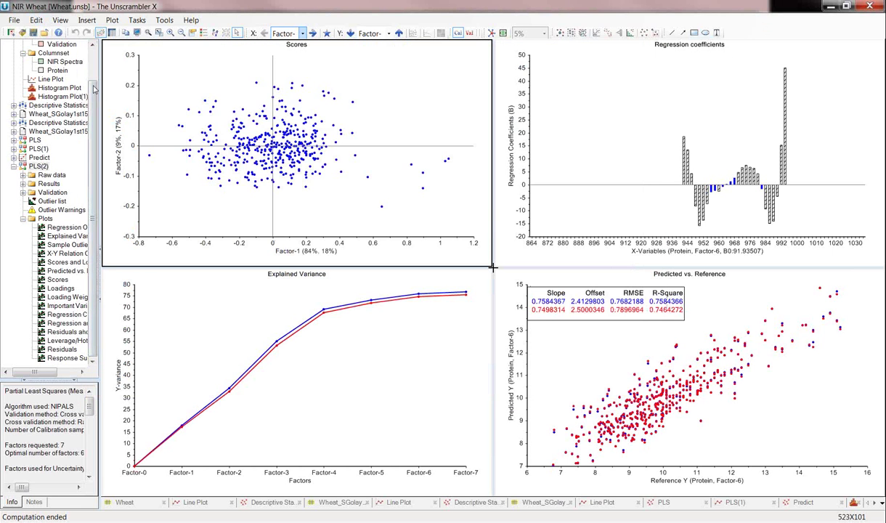
drag(91, 90, 94, 54)
click(38, 53)
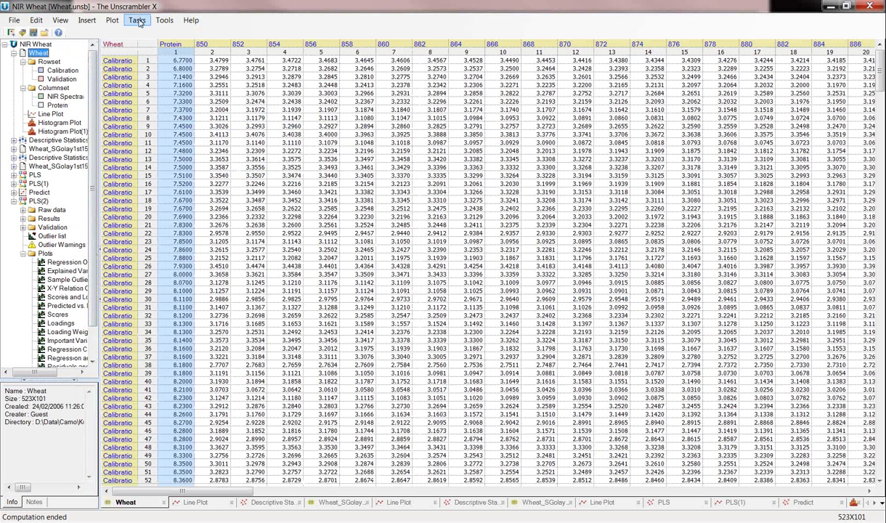
click(137, 20)
mouse_move(160, 47)
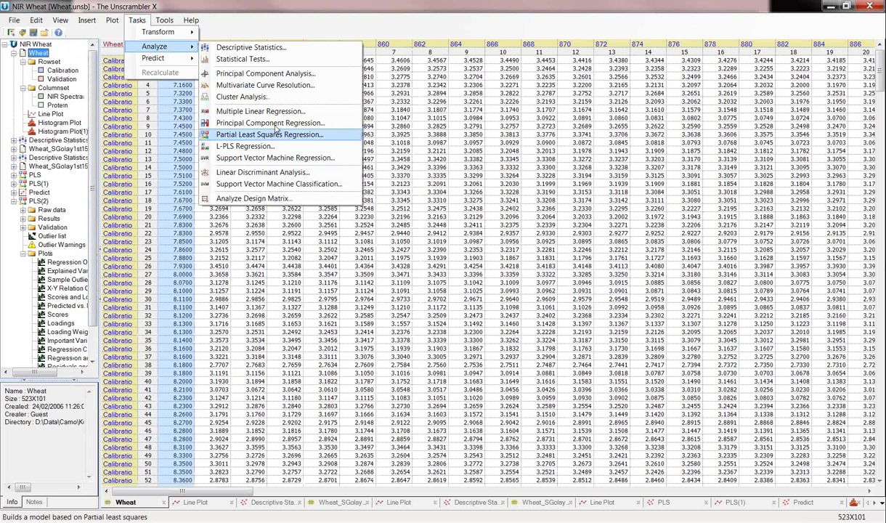
click(275, 135)
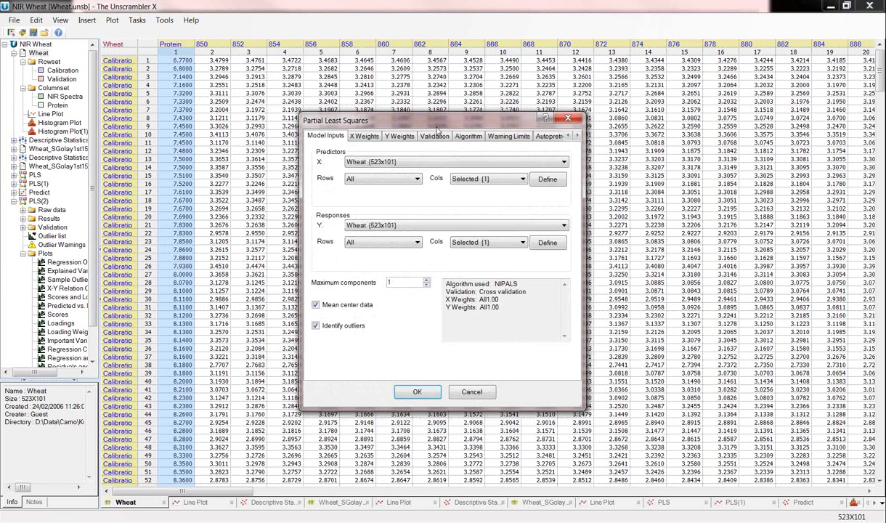
click(440, 137)
click(429, 176)
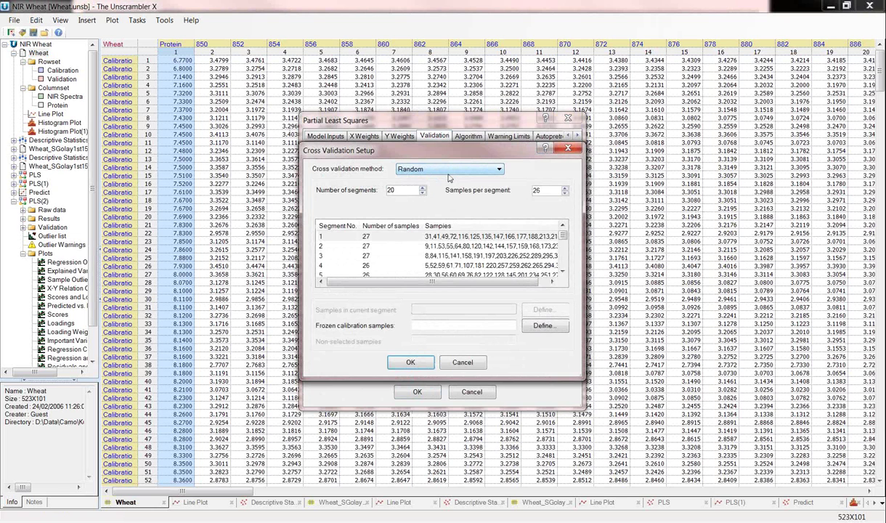
click(497, 171)
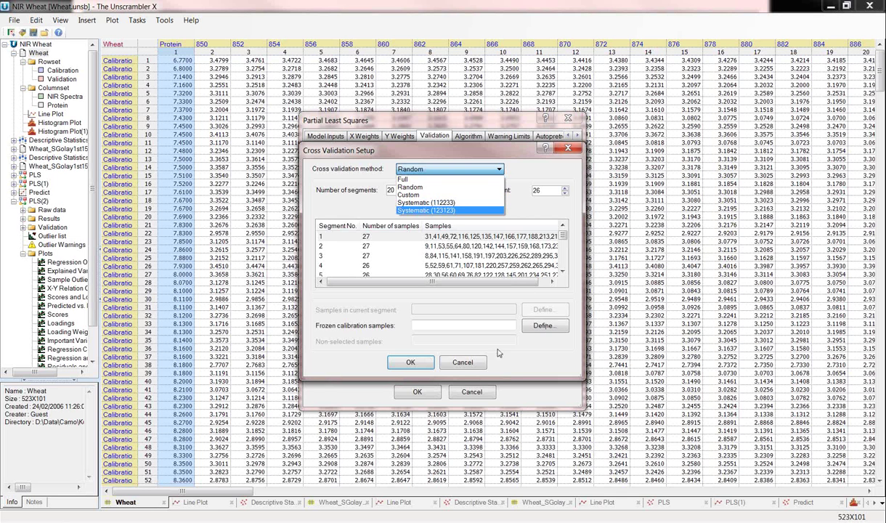
click(476, 366)
click(473, 365)
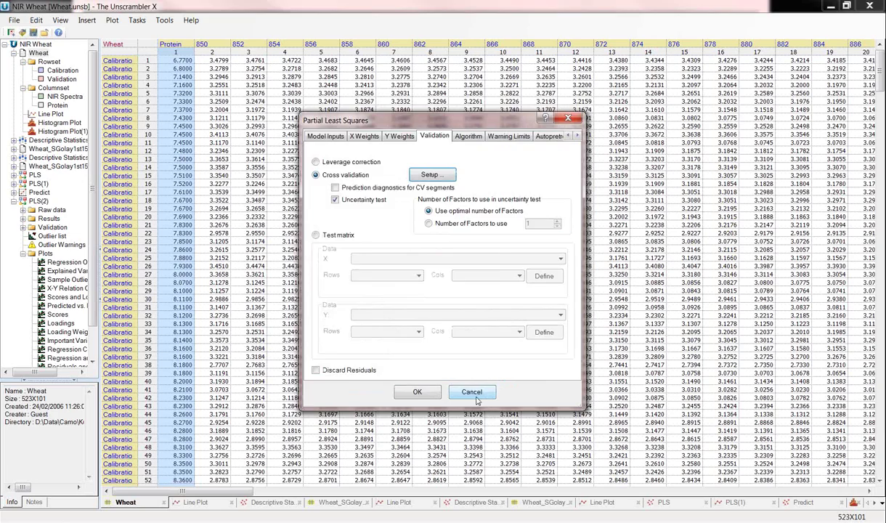
click(457, 379)
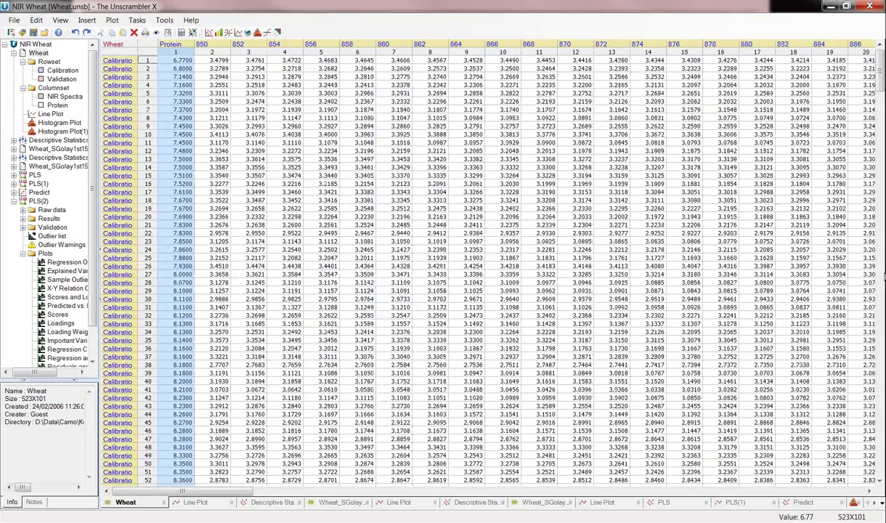
- Page down the Wheat table to its last rows, the Validation samples 472–523
click(882, 271)
click(881, 272)
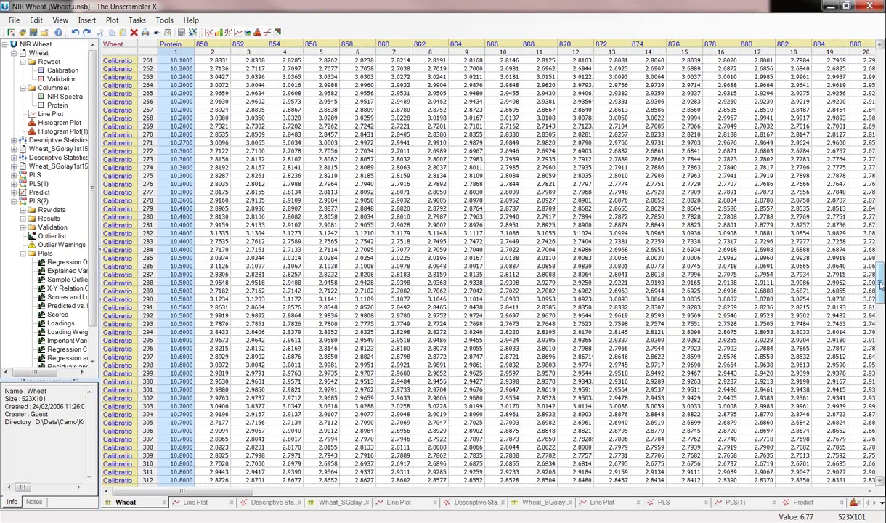
click(882, 450)
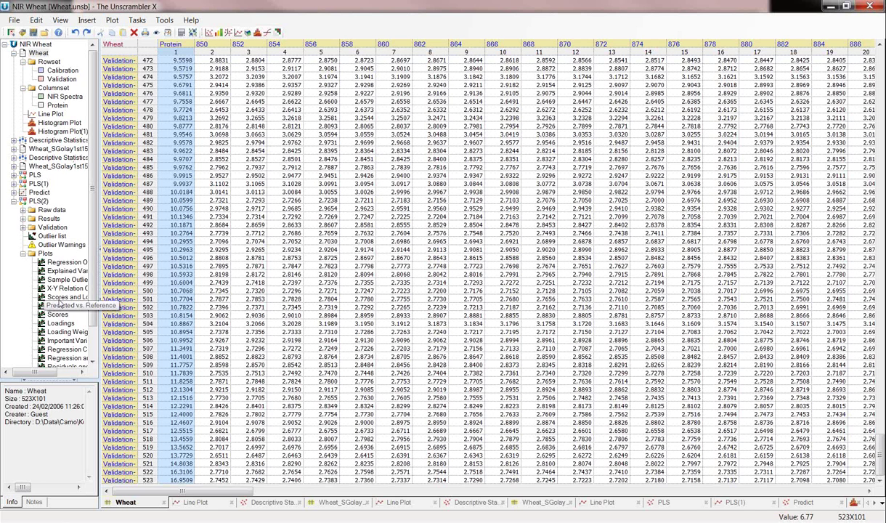
- Run a PLS regression on Wheat using Calibration rows, NIR Spectra as X, Protein as Y, and 7 components
click(45, 53)
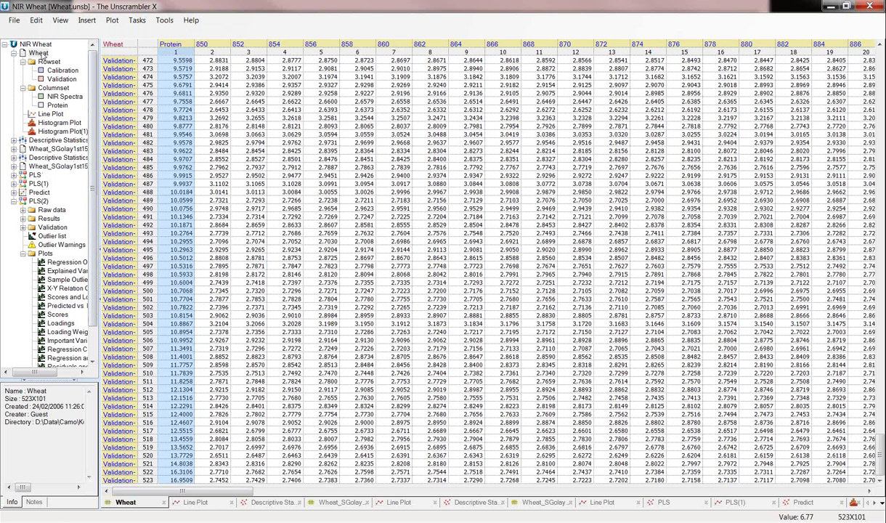
click(137, 20)
mouse_move(158, 46)
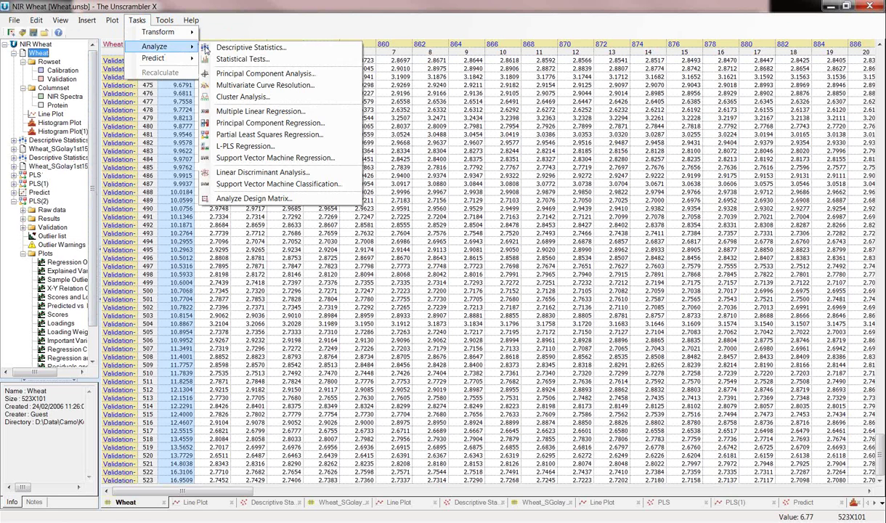
click(263, 135)
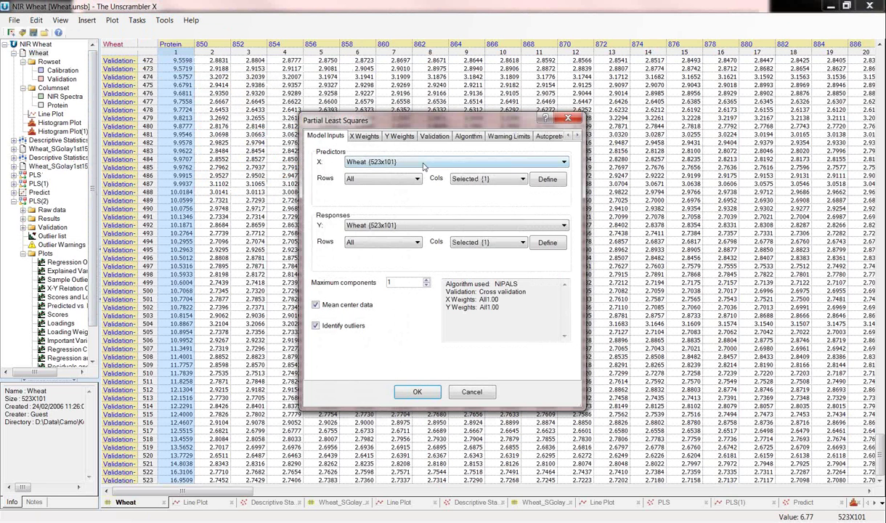
click(378, 179)
click(389, 197)
click(494, 179)
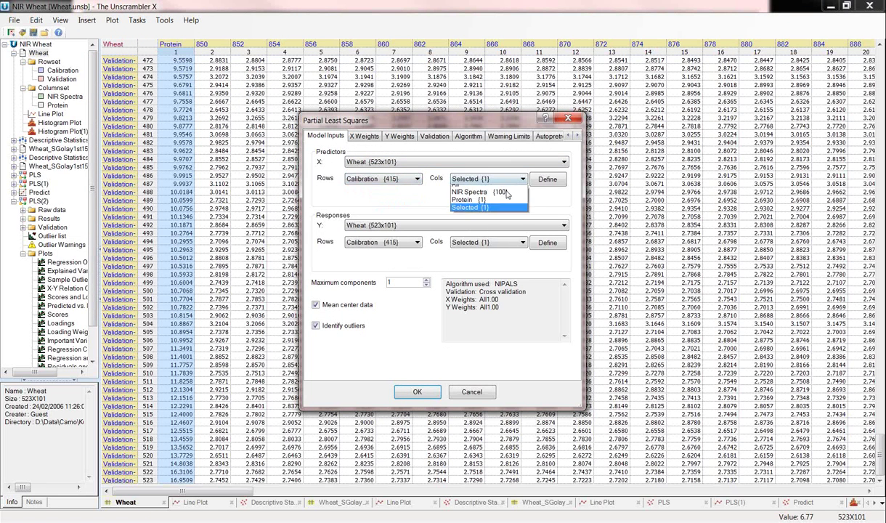
click(482, 197)
click(487, 243)
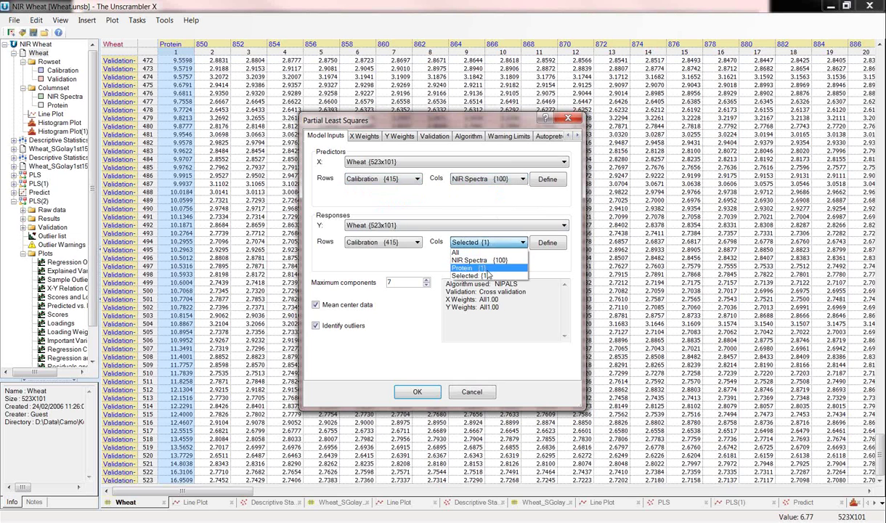
click(487, 268)
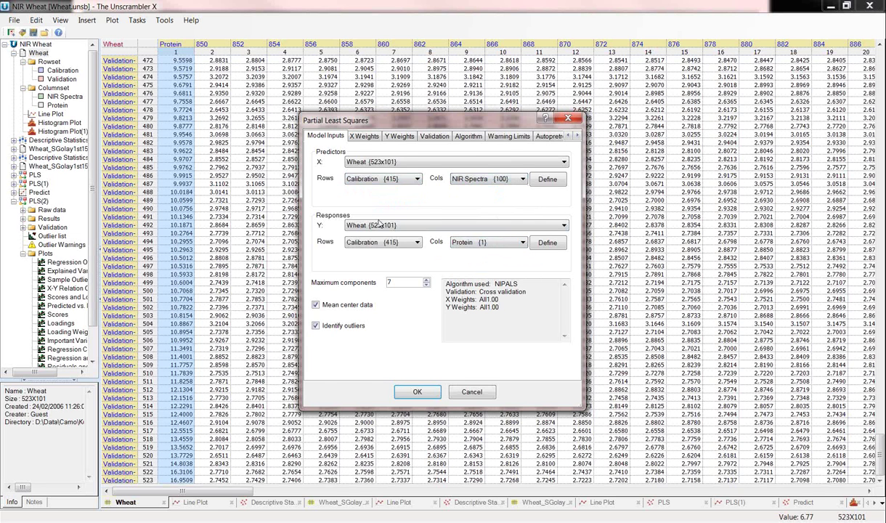
click(435, 137)
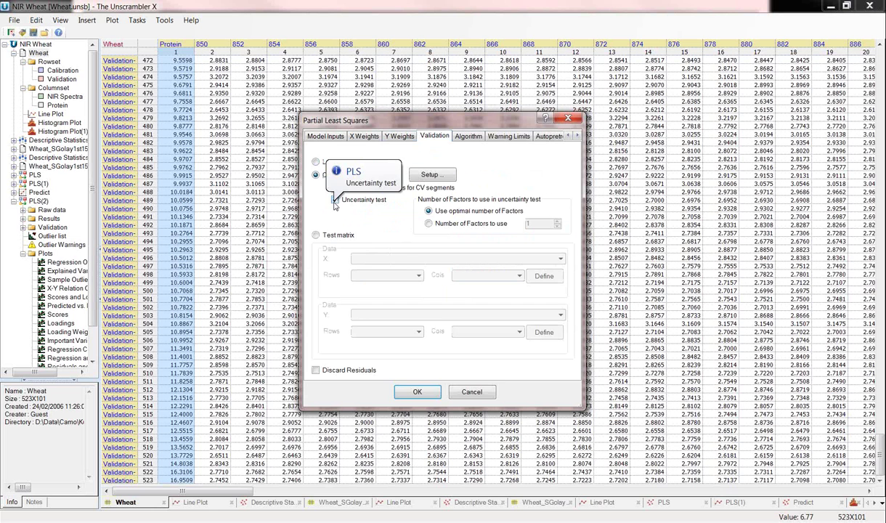
click(436, 394)
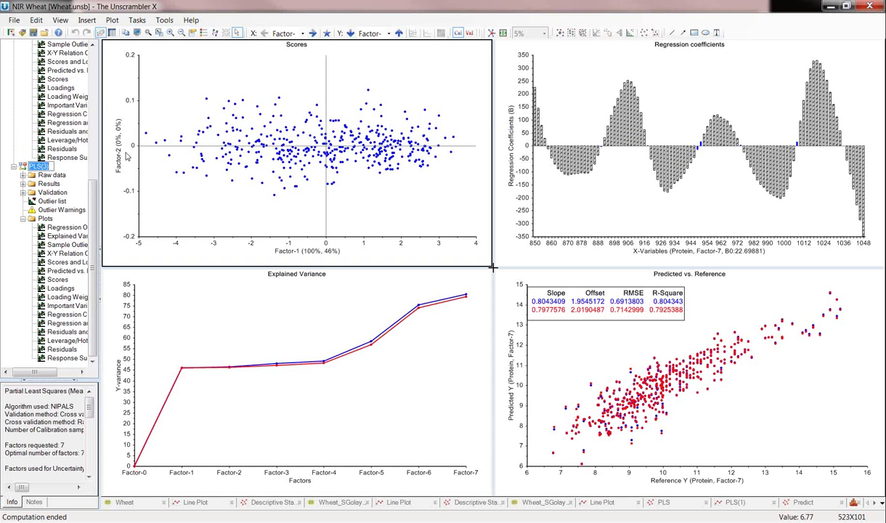
- Mark and pan the coefficients to 850–1024, then show PLS(2)'s Important Variables plot
scroll(97, 210, up, 5)
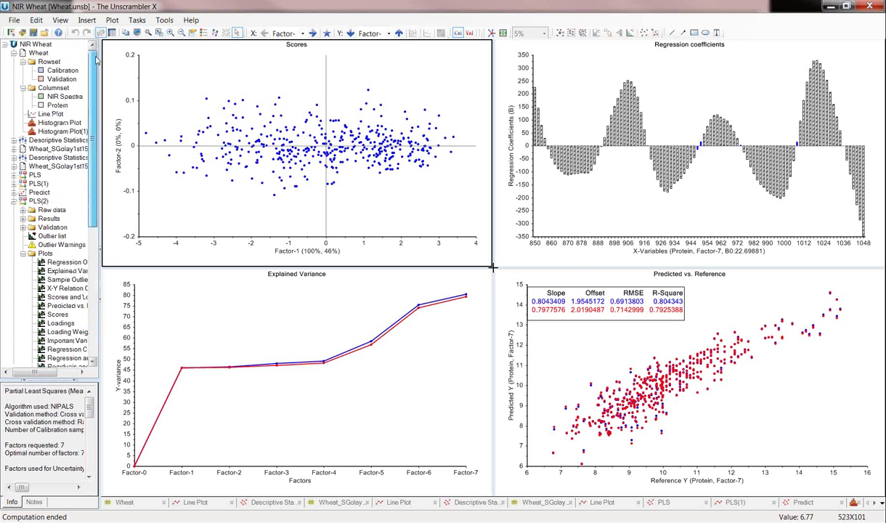
click(34, 175)
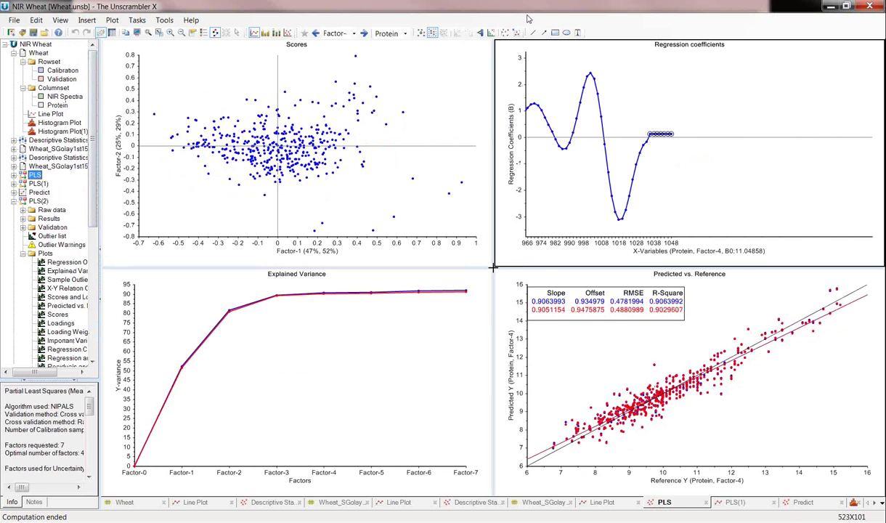
click(507, 34)
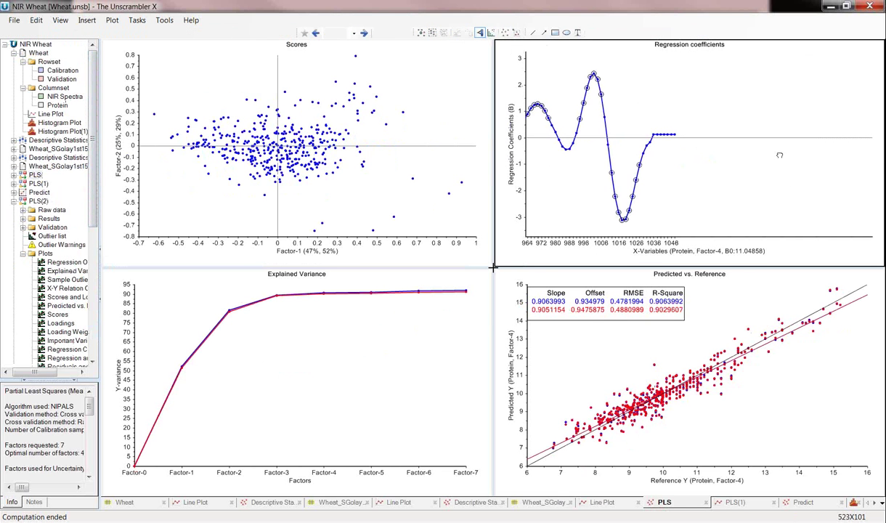
drag(587, 95, 770, 90)
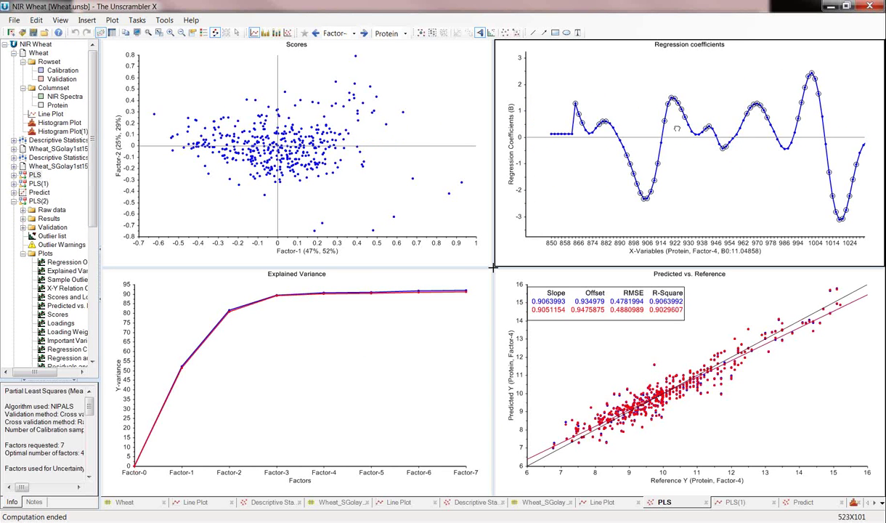
click(61, 340)
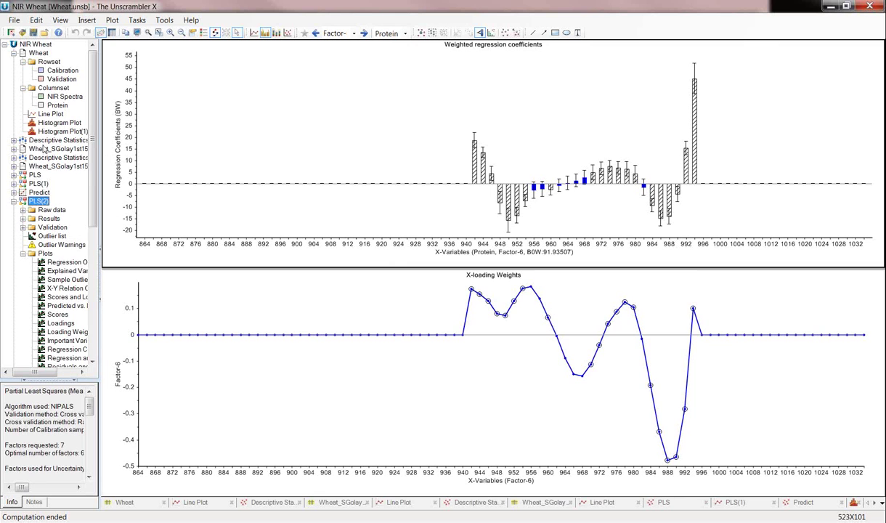
- Check bar values in the PLS model's Important Variables plot, then return to its Factor-4 overview
click(36, 176)
click(14, 176)
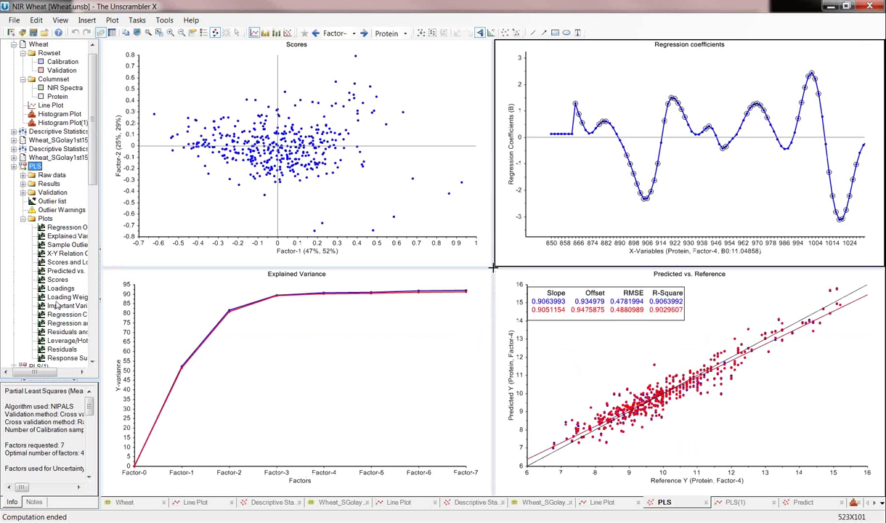
click(67, 304)
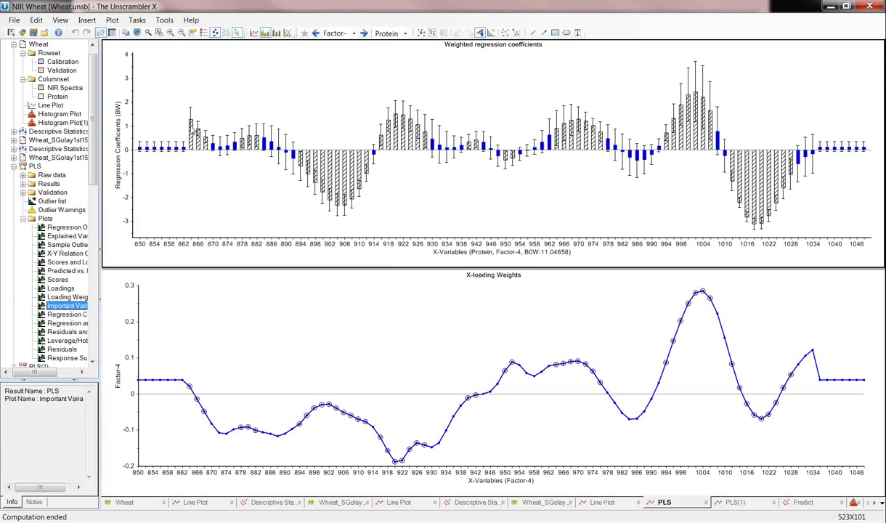
mouse_move(193, 137)
mouse_move(338, 210)
click(35, 165)
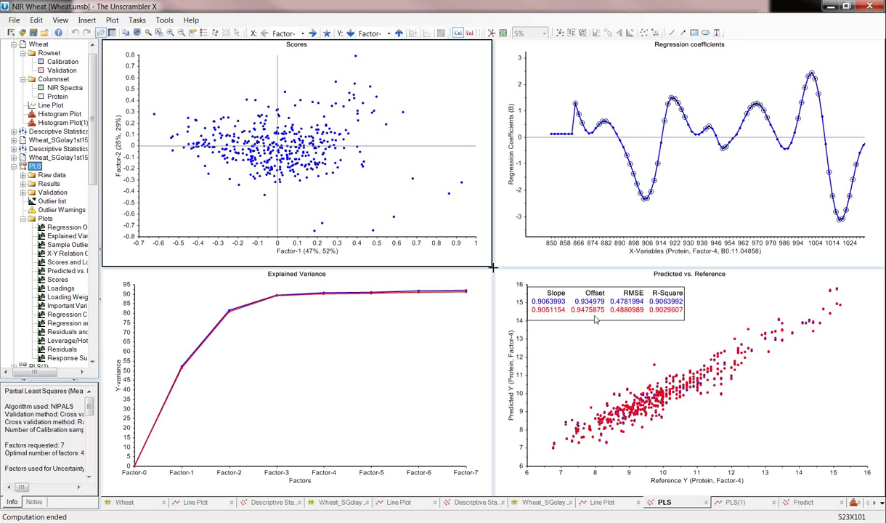